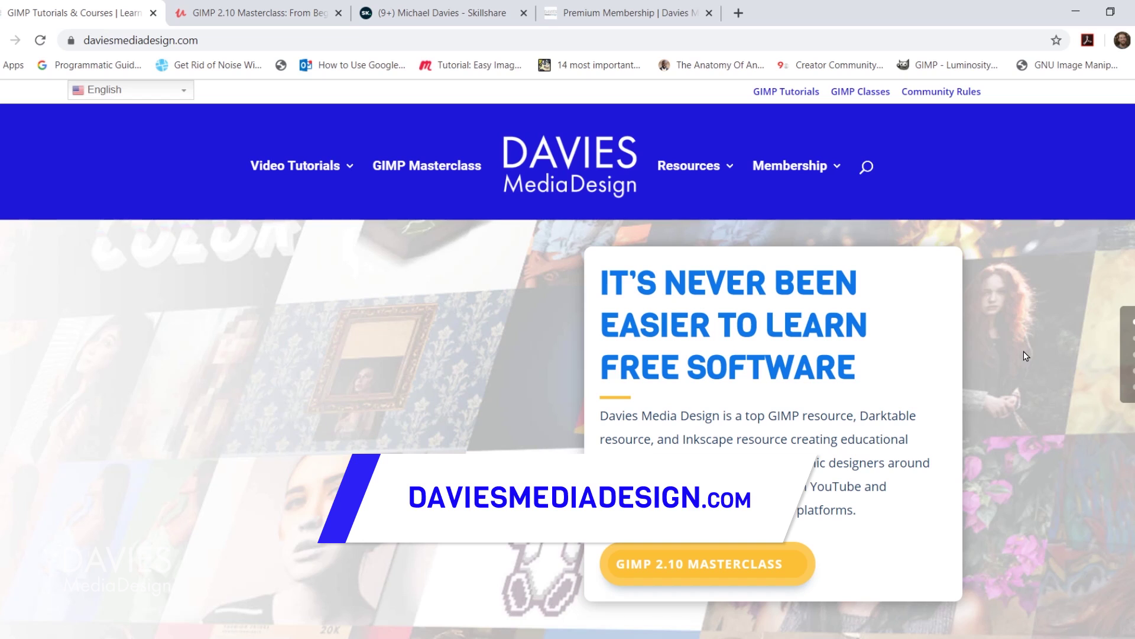
- Scroll down through the daviesmediadesign.com home page in Chrome
scroll(1024, 355, "down", 5)
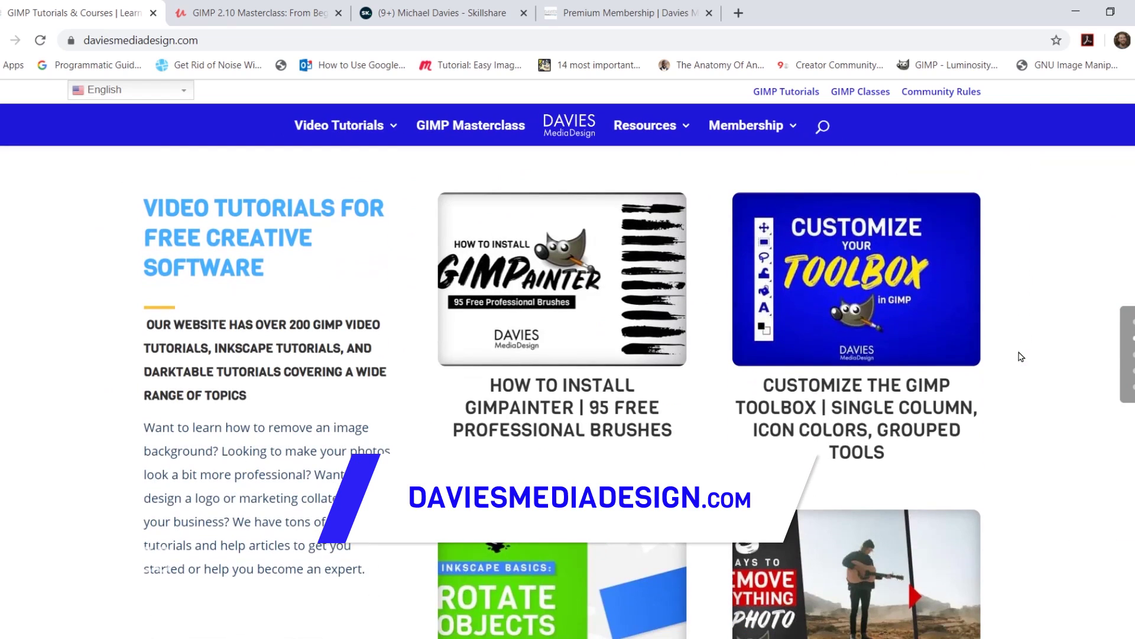
scroll(1022, 354, "down", 12)
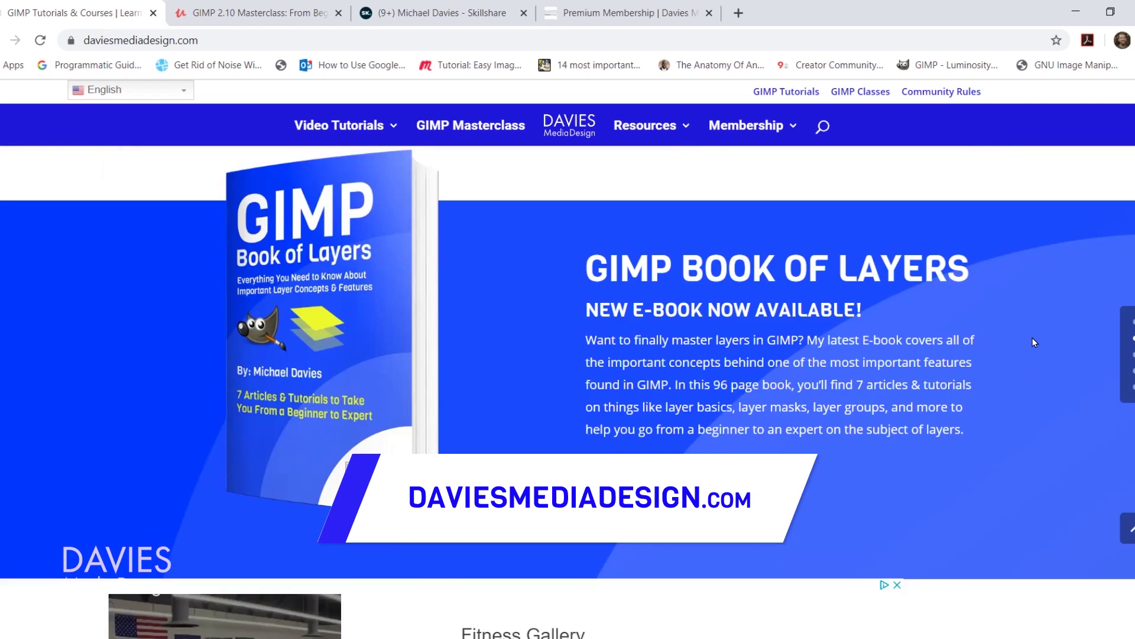
scroll(1033, 337, "down", 10)
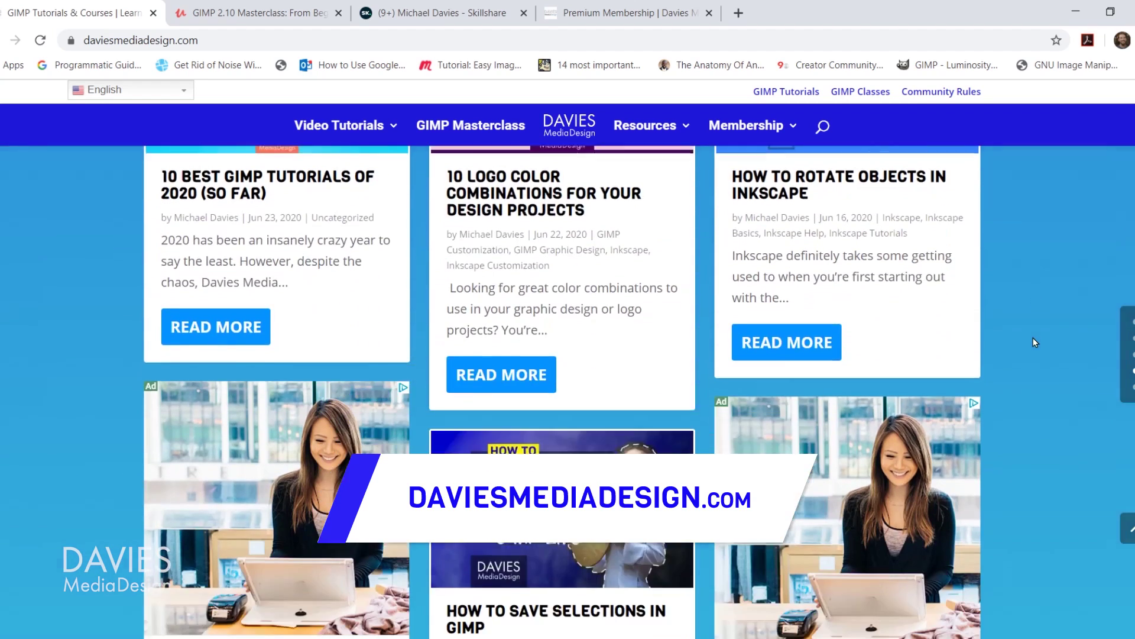
scroll(1033, 342, "down", 12)
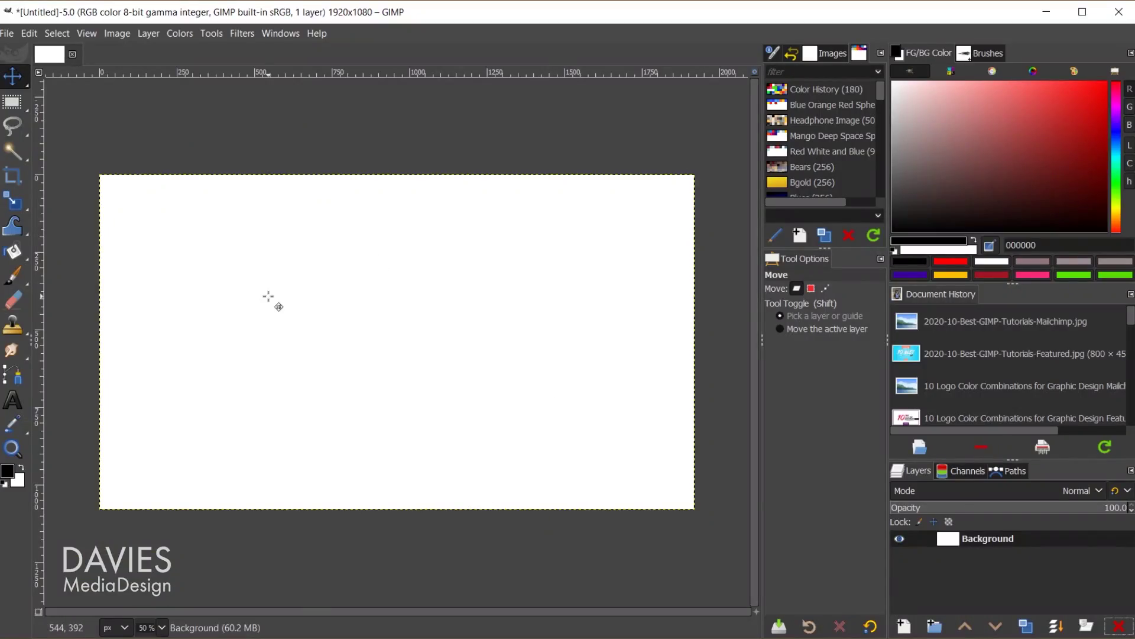
- Add a text box on the canvas containing the word STROKE
left_click(21, 403)
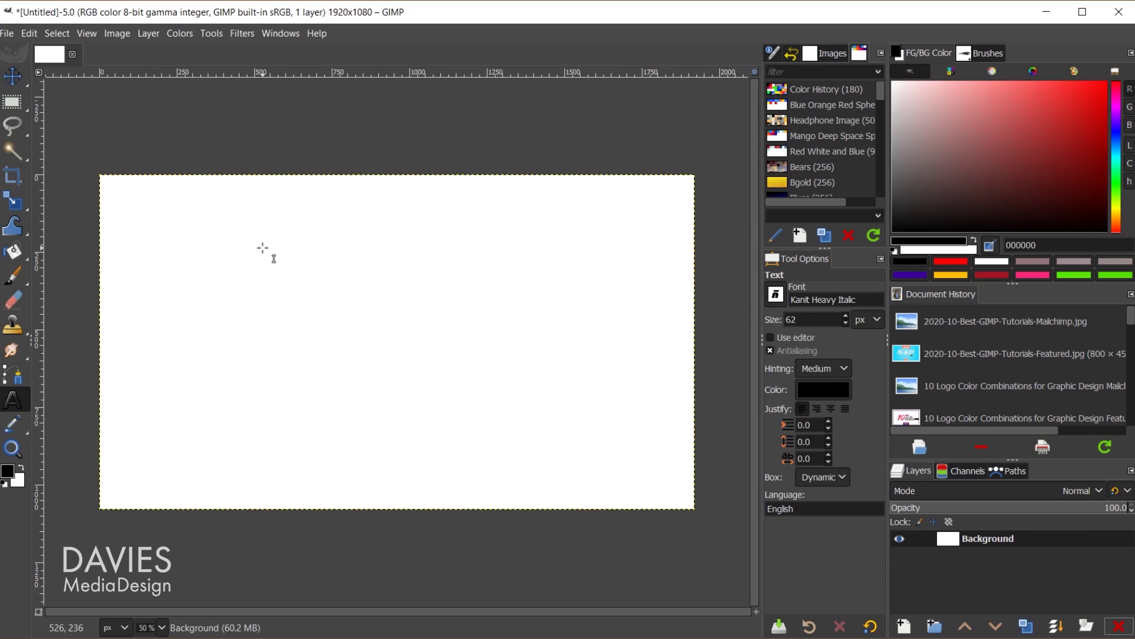
left_click(198, 290)
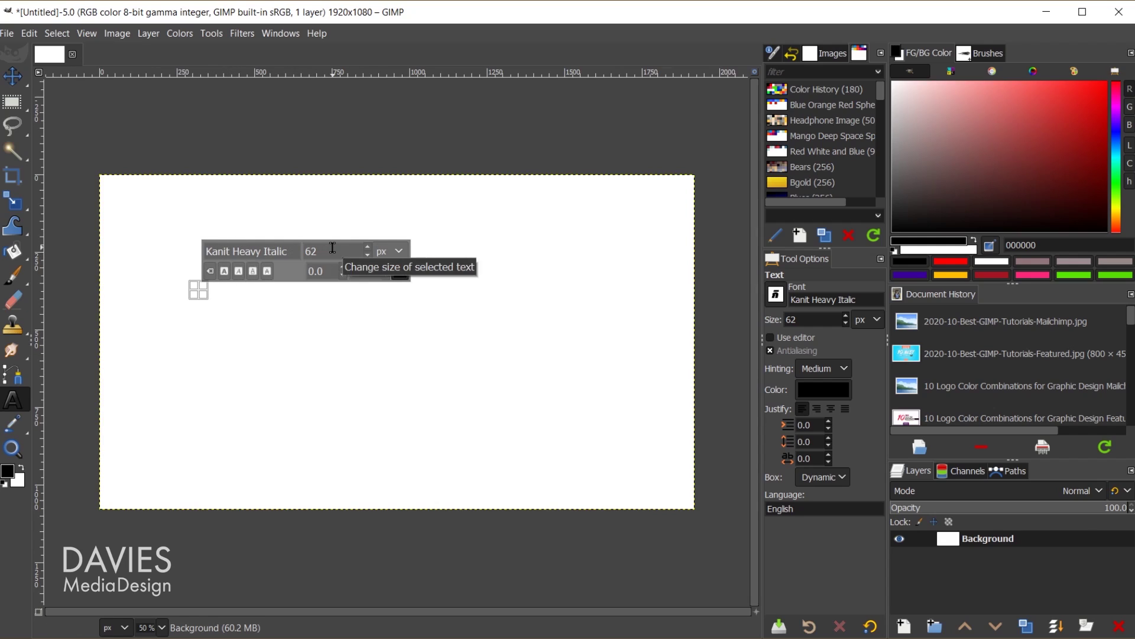
type("2")
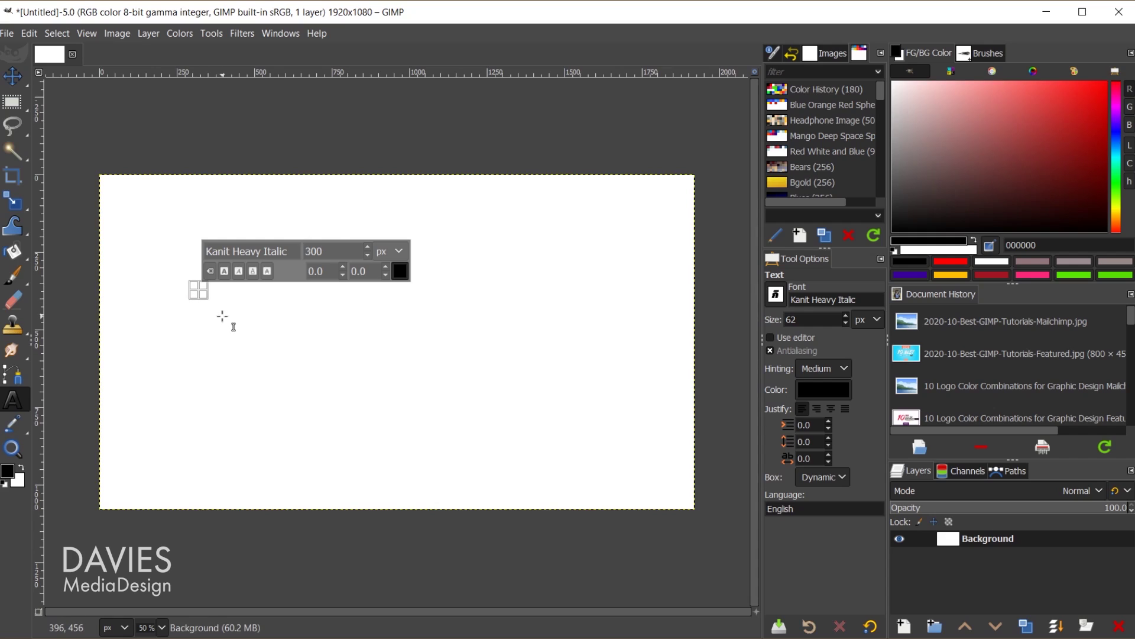
type("STROKE")
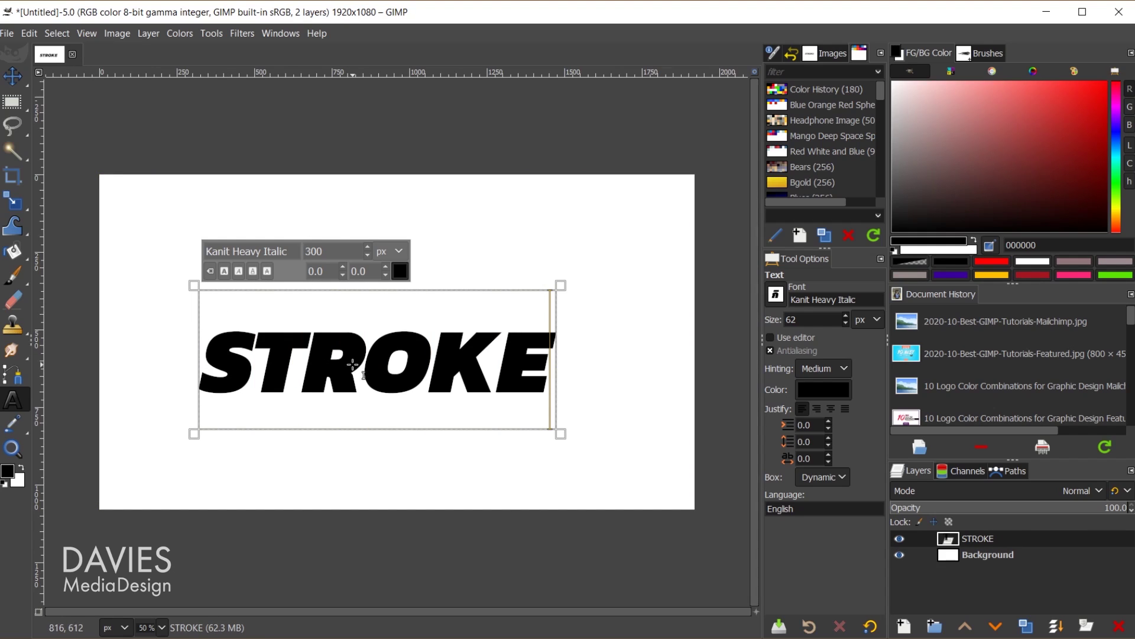
- Set the letter spacing of all the STROKE text to 25
key("ctrl+a")
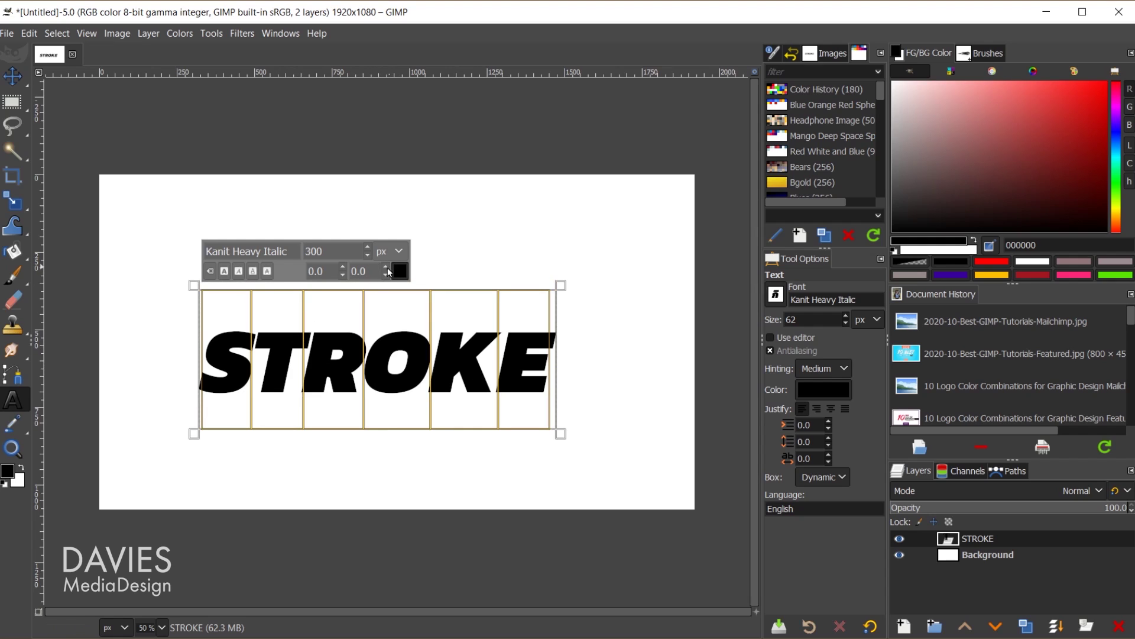
left_click_drag(388, 271, 390, 279)
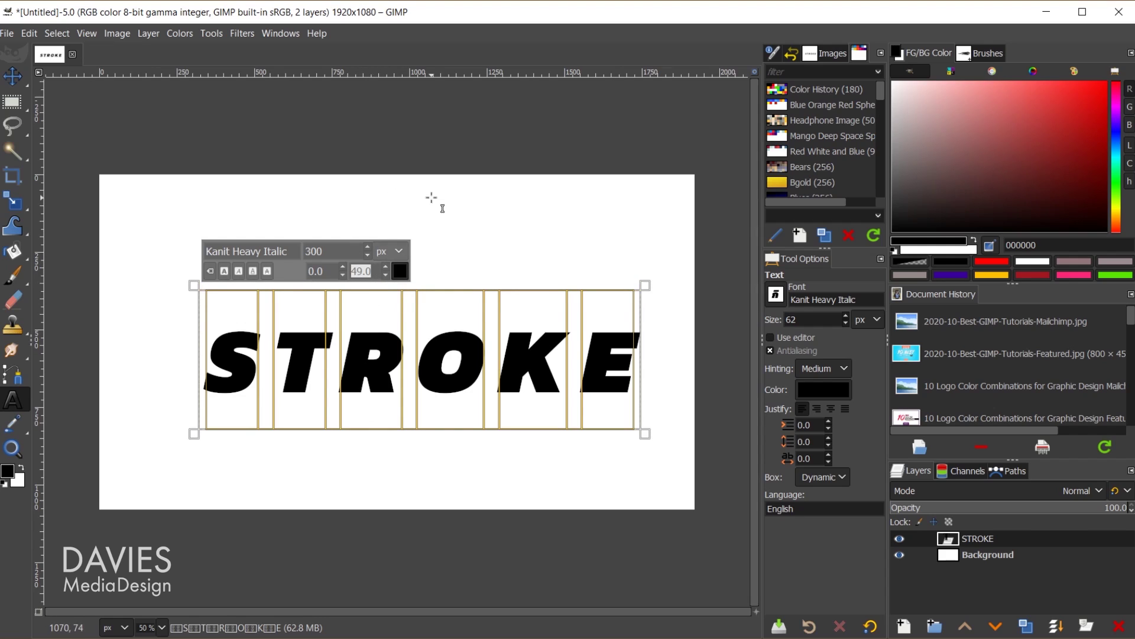
type("25")
key("Return")
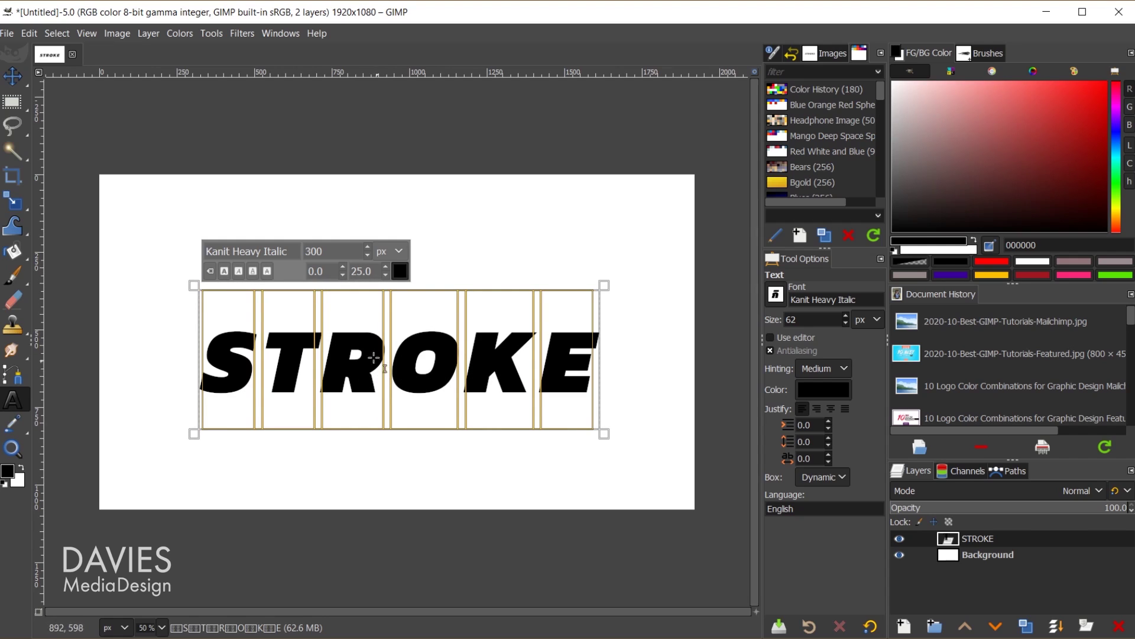
- Align the STROKE text layer to the image's horizontal and vertical centre
mouse_move(13, 78)
left_click(99, 104)
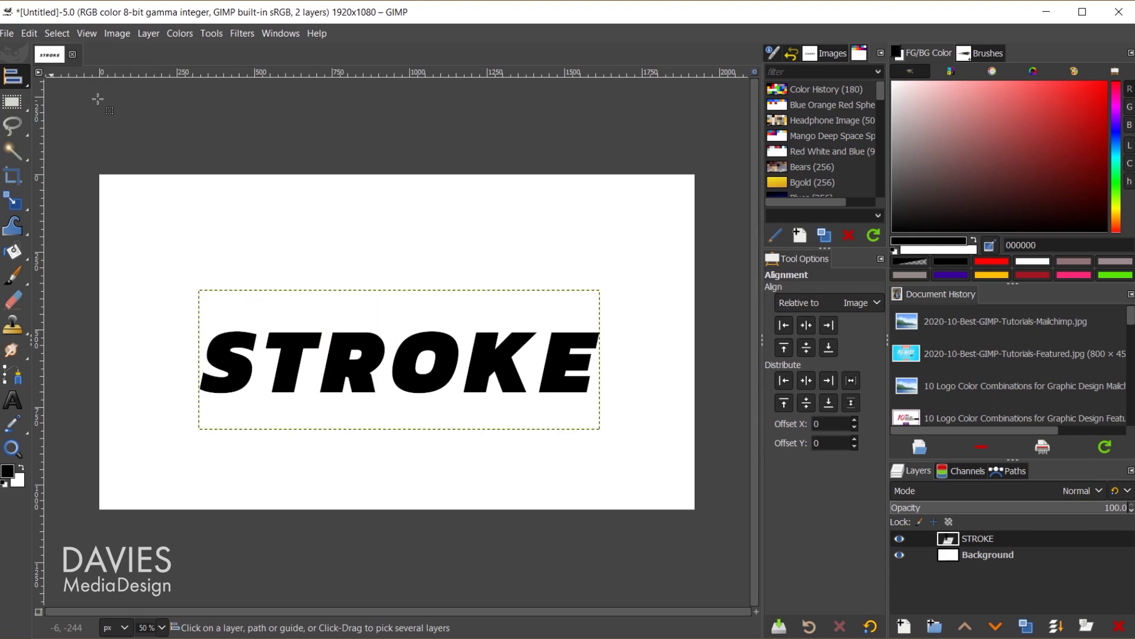
left_click(290, 355)
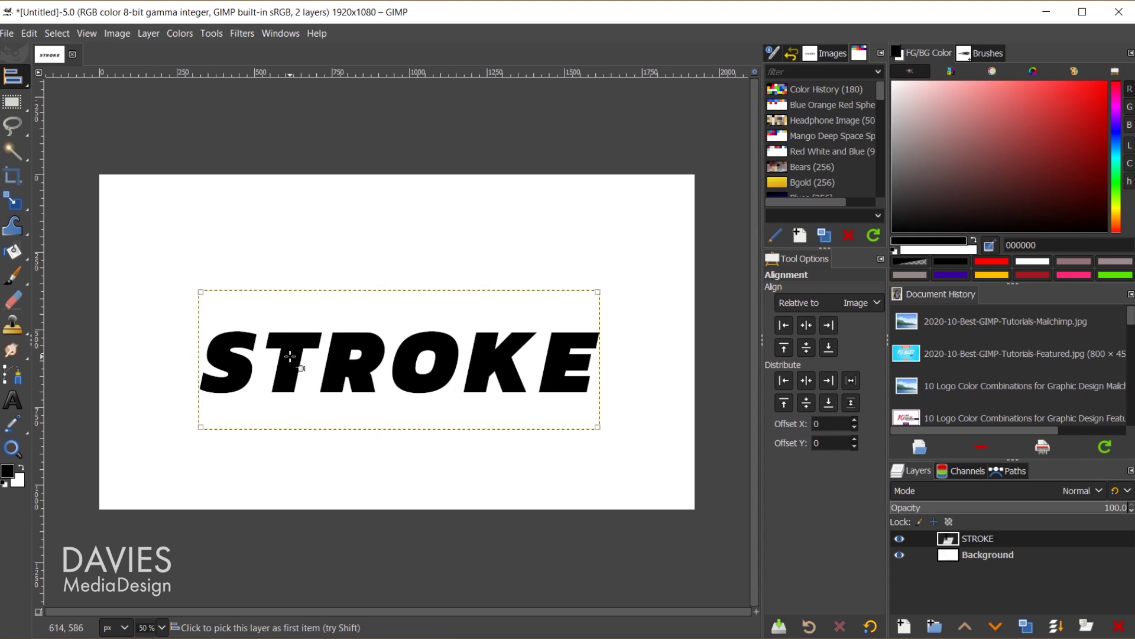
left_click(852, 301)
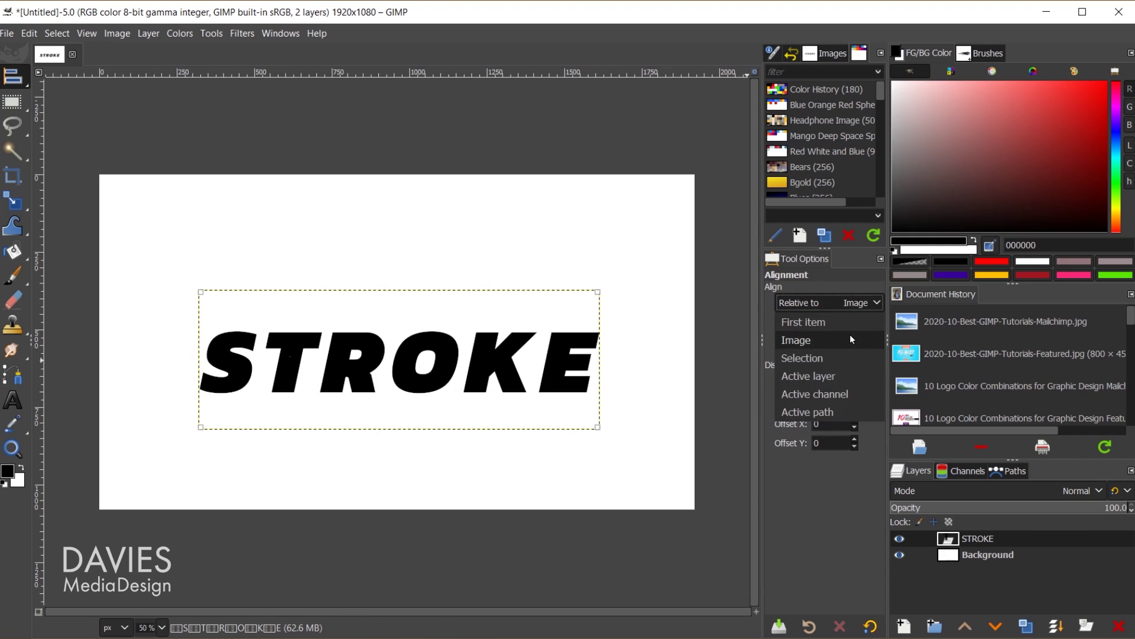
left_click(850, 335)
left_click(806, 326)
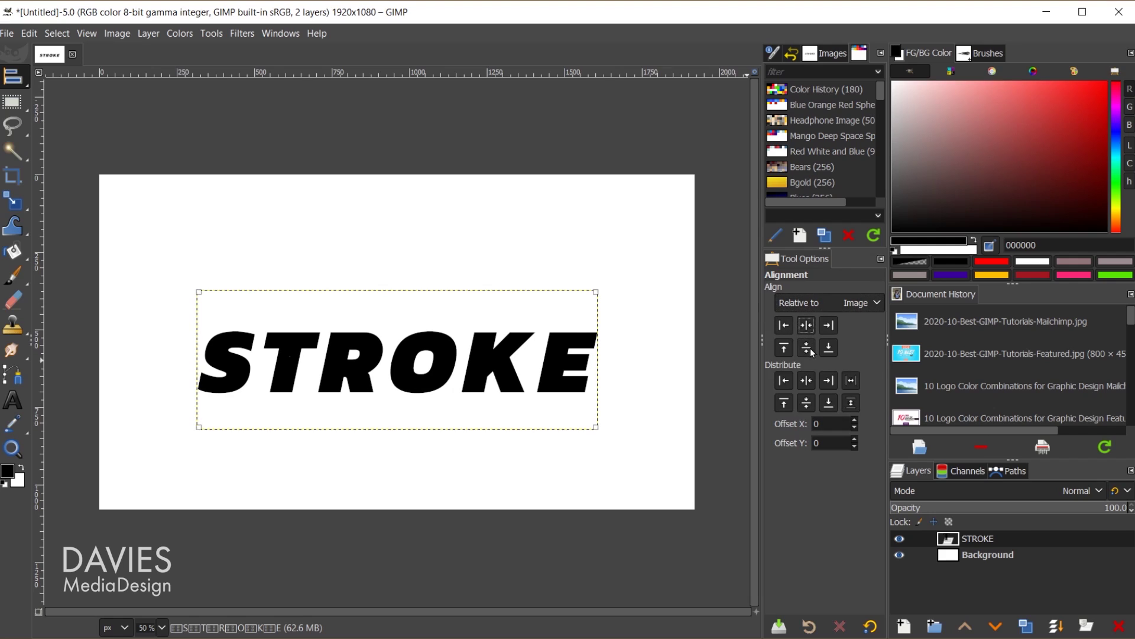
left_click(809, 349)
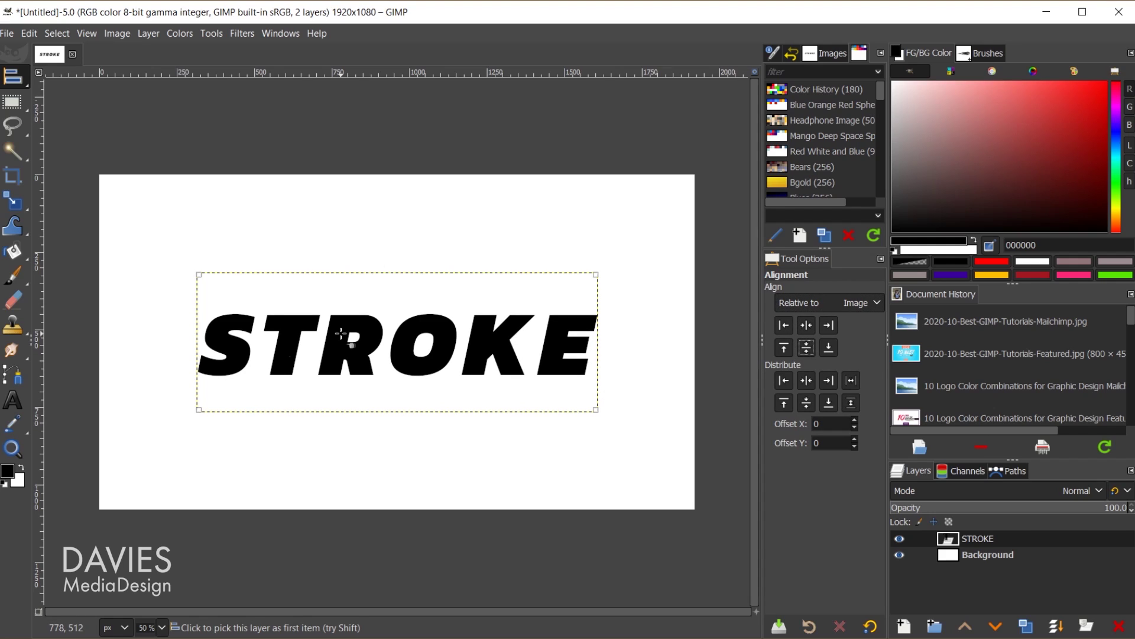
key("m")
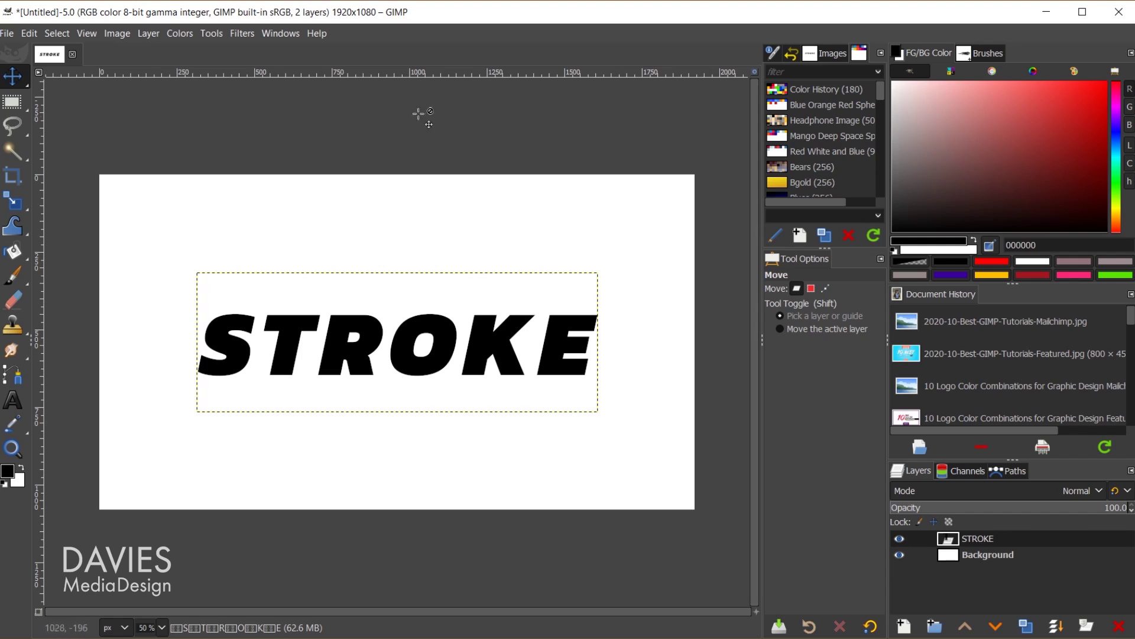
- Add a Drop Shadow to STROKE with unlinked X and Y offsets, both set to 0
left_click(243, 35)
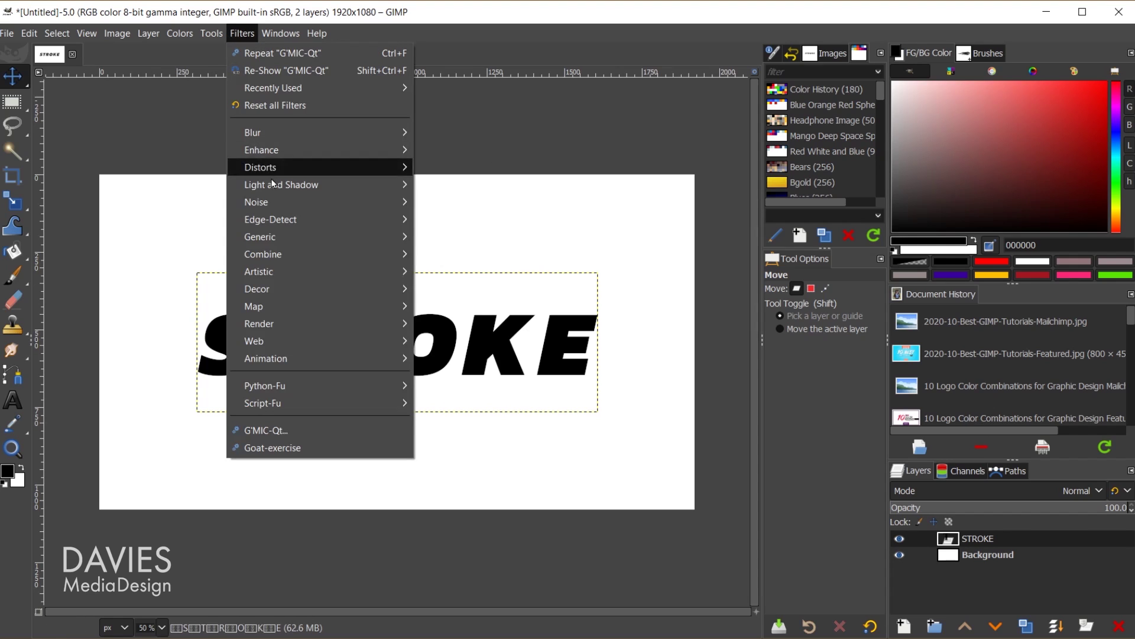
mouse_move(274, 186)
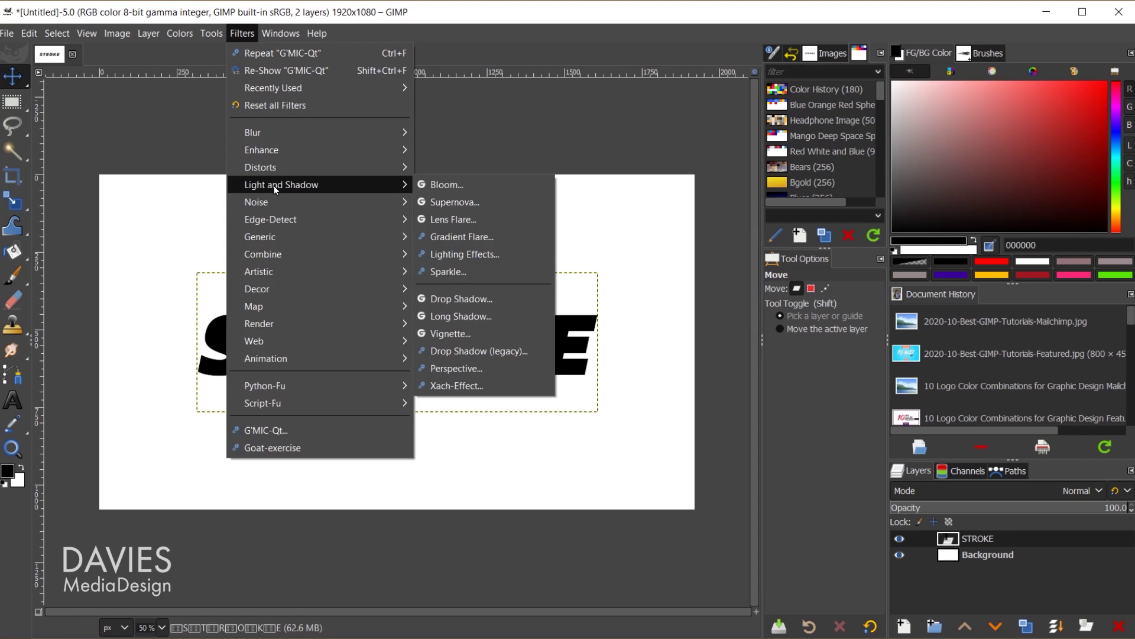
left_click(460, 300)
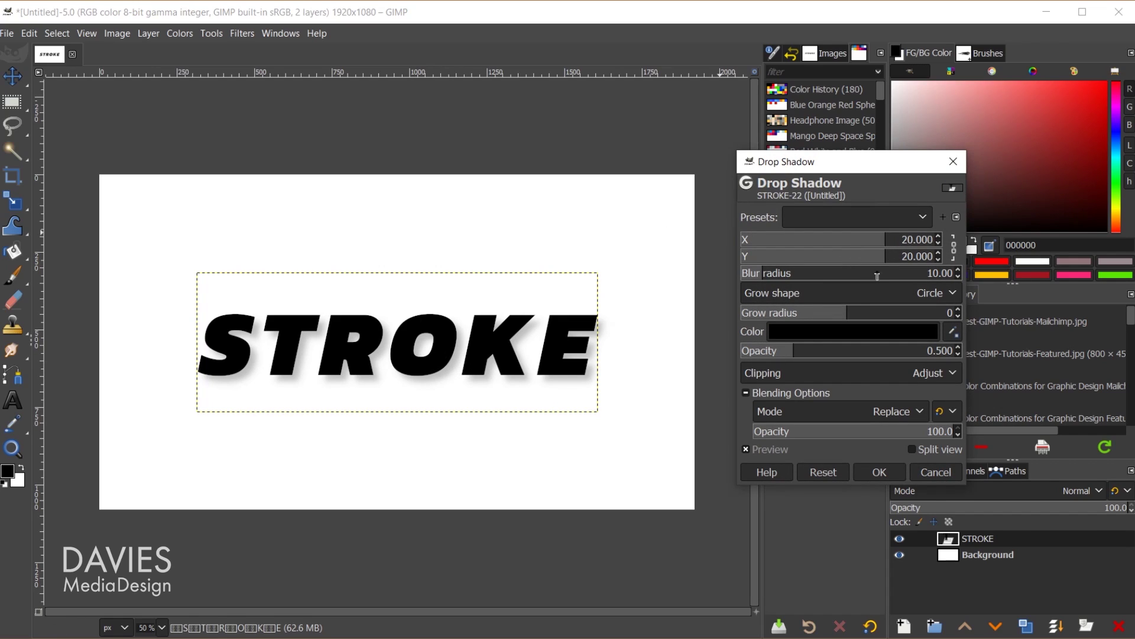
left_click(953, 245)
left_click(913, 240)
key("BackSpace")
key("Tab")
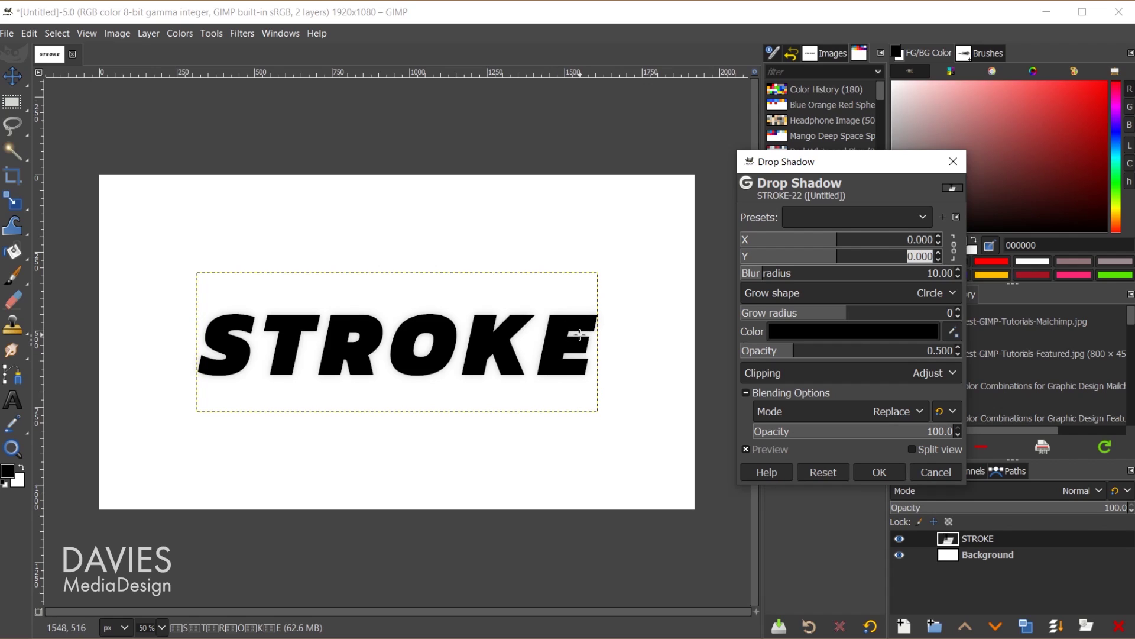
- Set the drop shadow's blur radius to 0 and grow radius to 16
left_click(934, 273)
key("BackSpace")
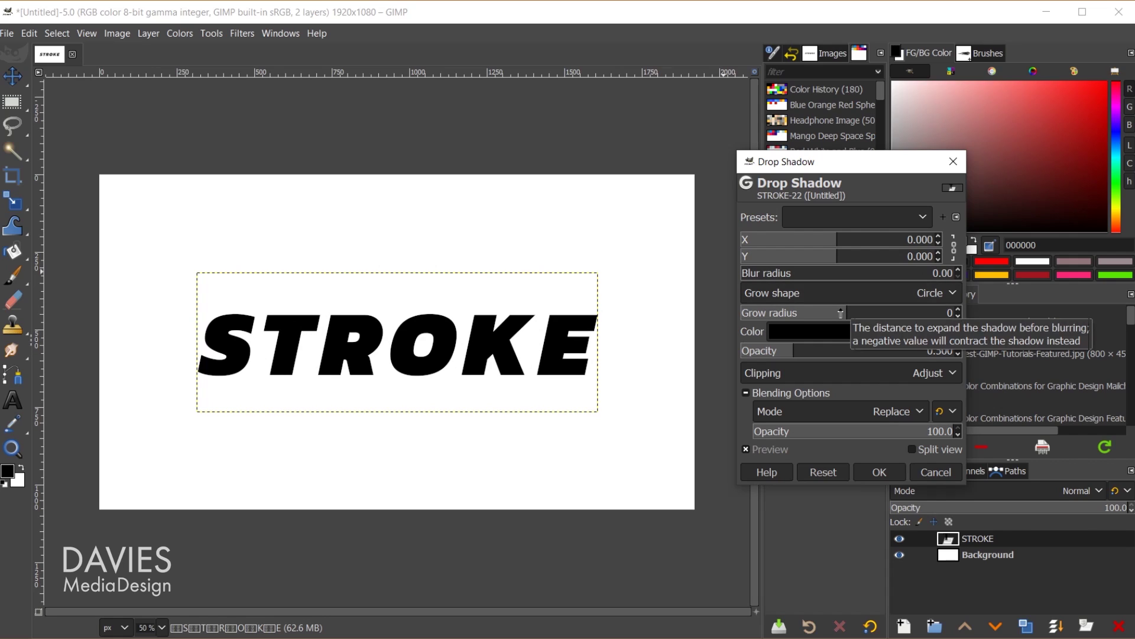
left_click_drag(840, 313, 896, 314)
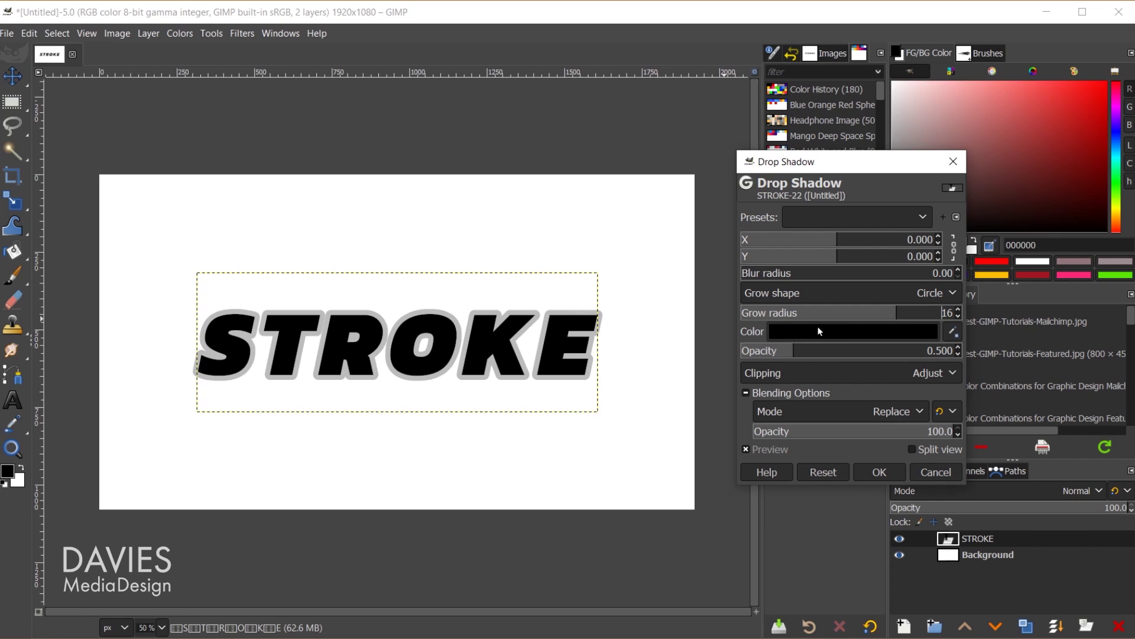
- Change the drop shadow colour to bright green 00ff53
left_click(852, 335)
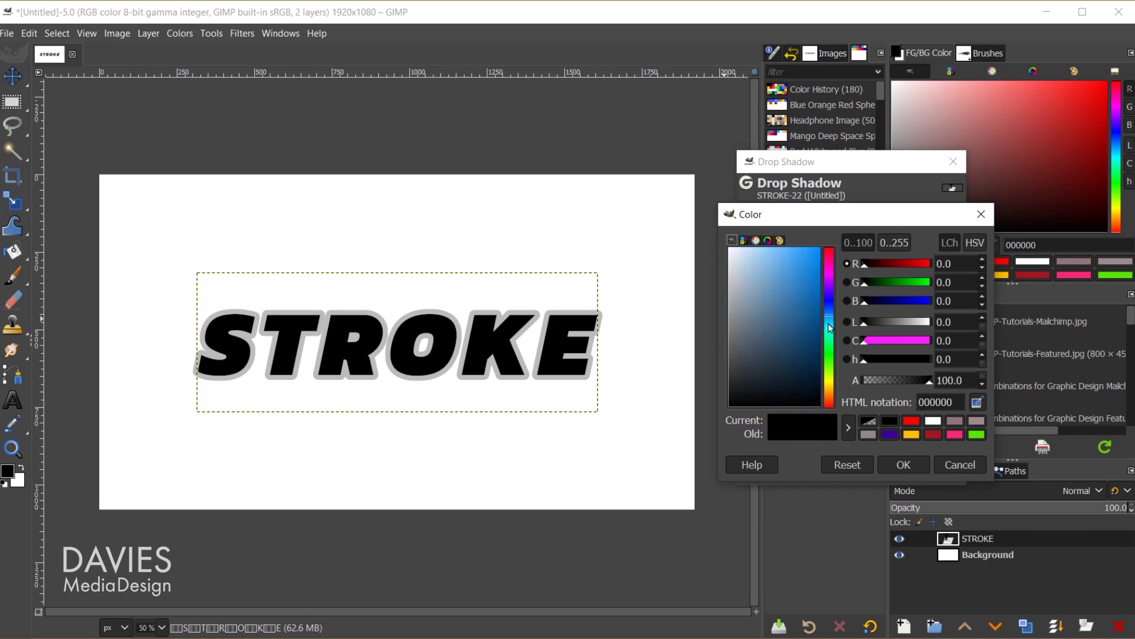
left_click_drag(830, 330, 830, 345)
left_click_drag(811, 253, 822, 231)
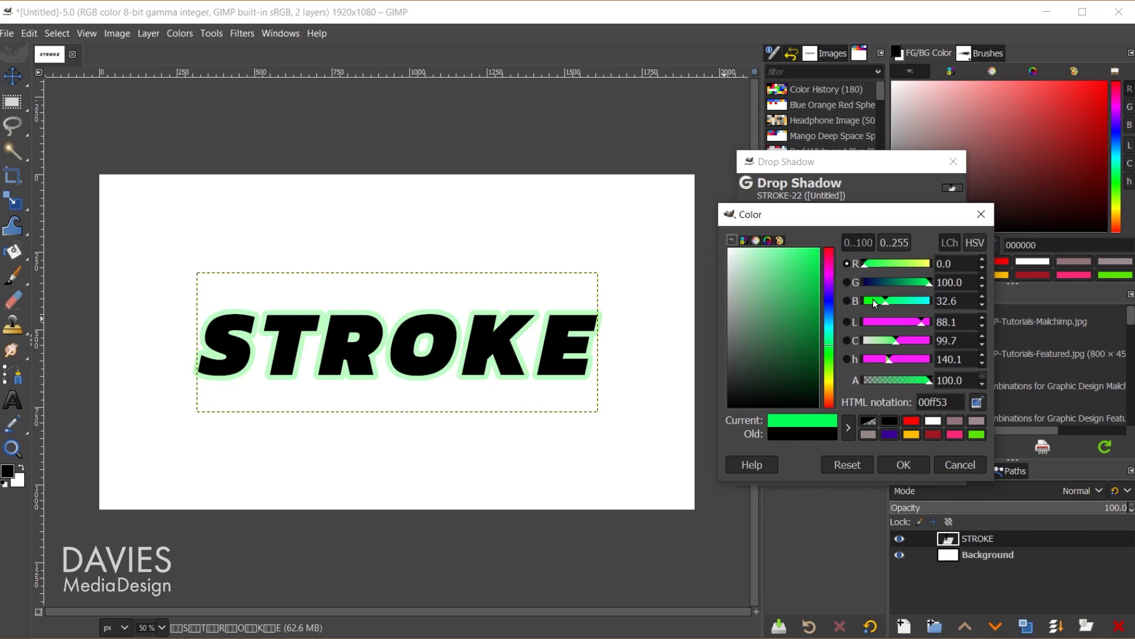
left_click(903, 465)
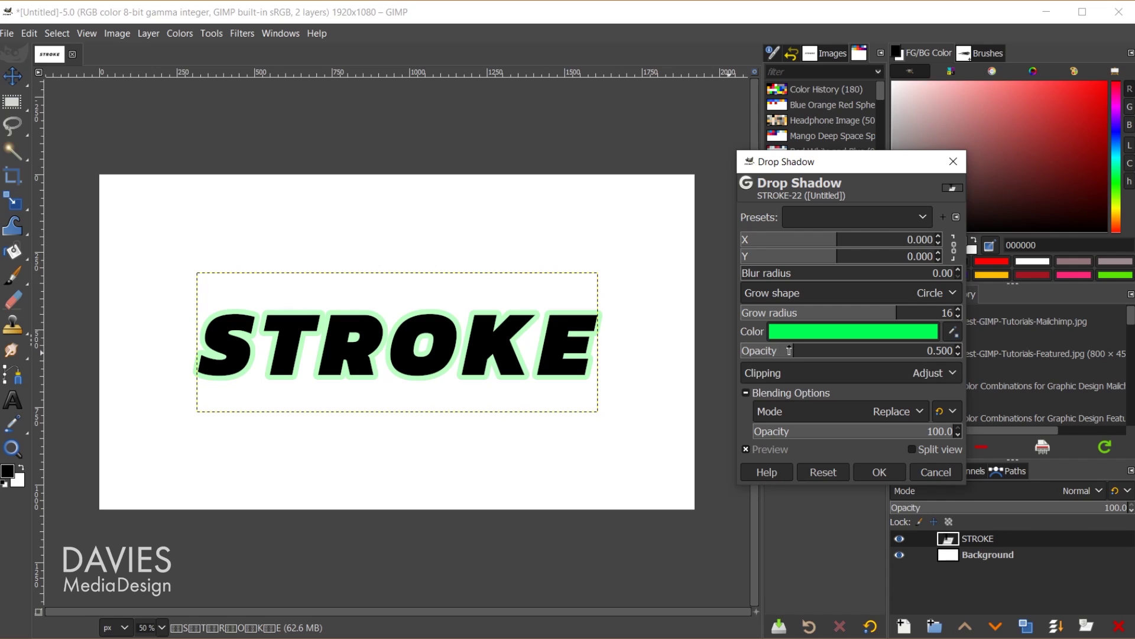
- Raise the green outline's opacity to full 1.000
mouse_move(779, 350)
left_mouse_down()
mouse_move(881, 350)
mouse_move(844, 350)
left_mouse_up()
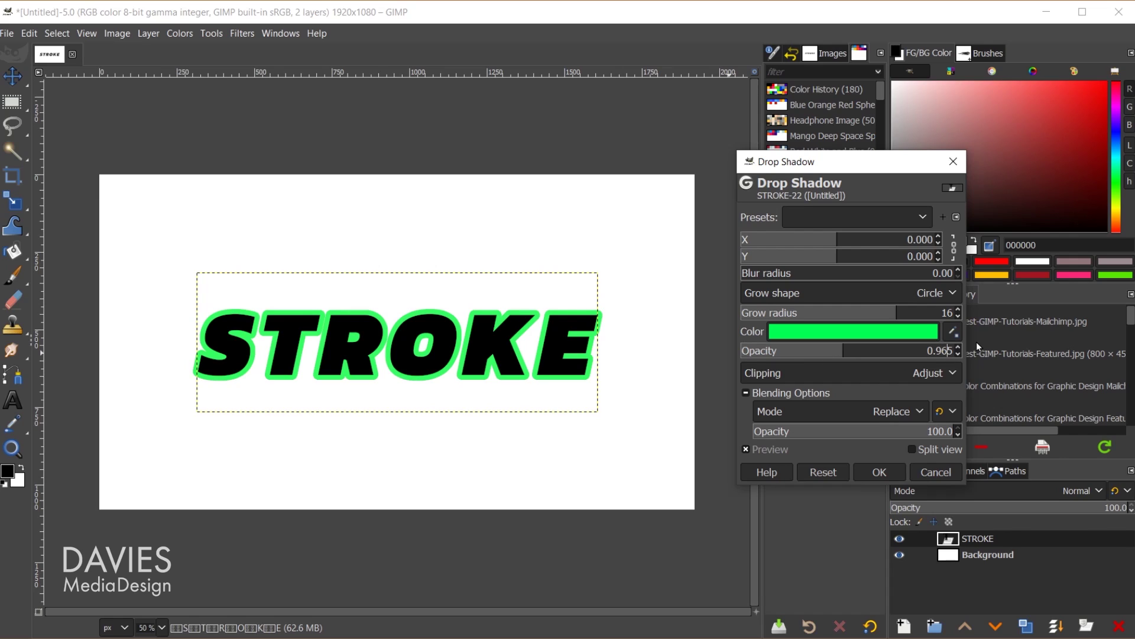
key("BackSpace")
key("BackSpace")
key("BackSpace")
type("1")
key("Return")
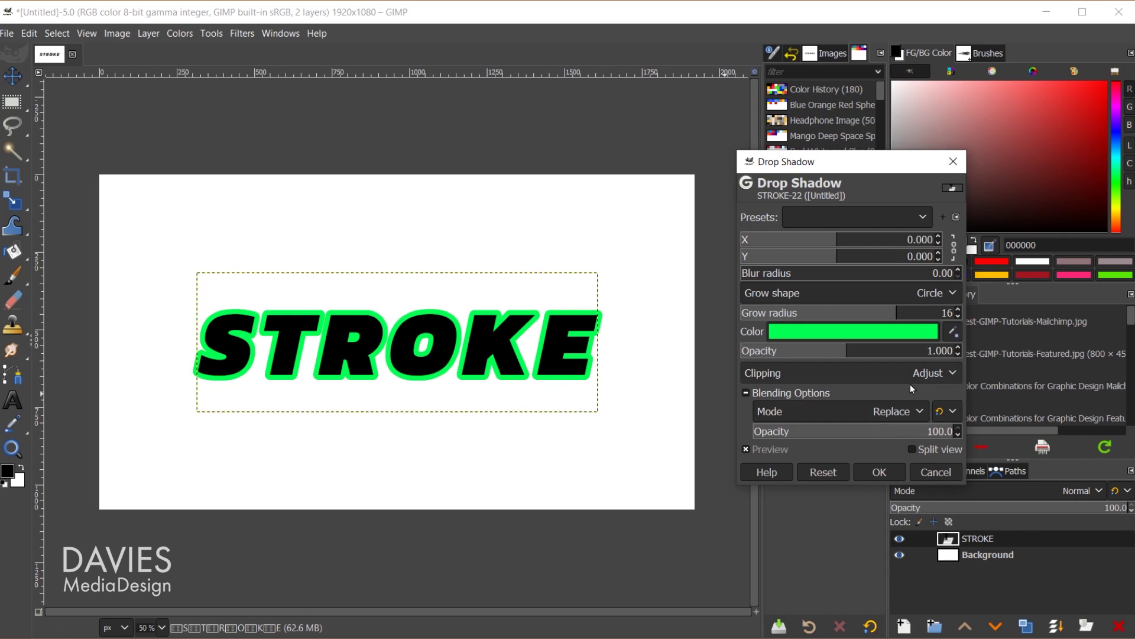
- Thicken the green outline to a 27 px grow radius and try the Square grow shape
scroll(898, 313, "down", 1)
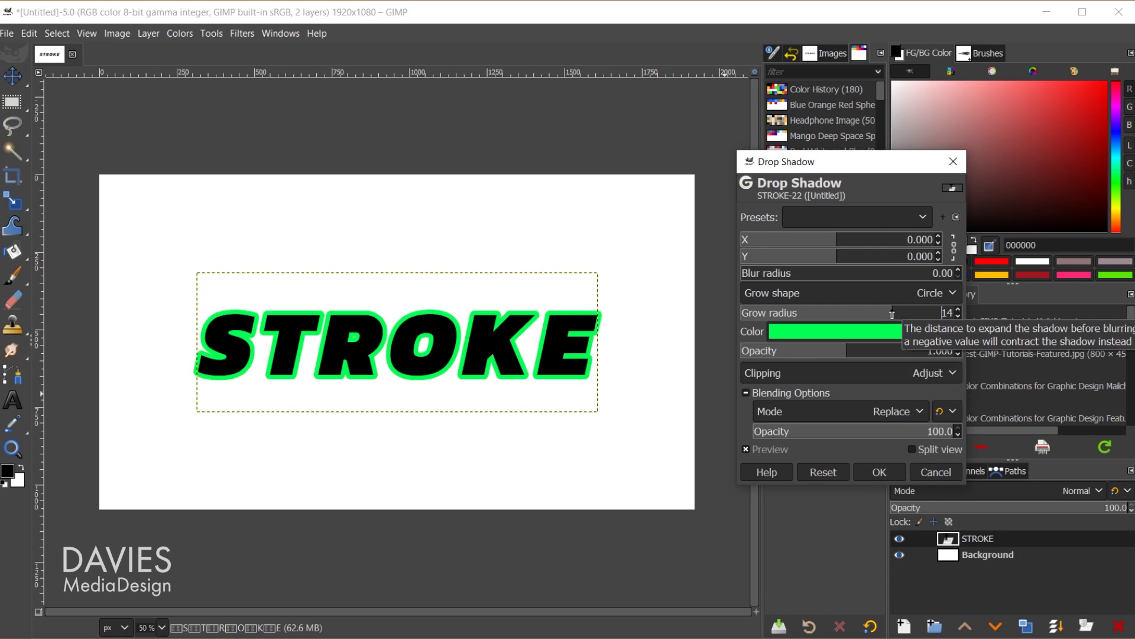
left_click_drag(898, 314, 917, 314)
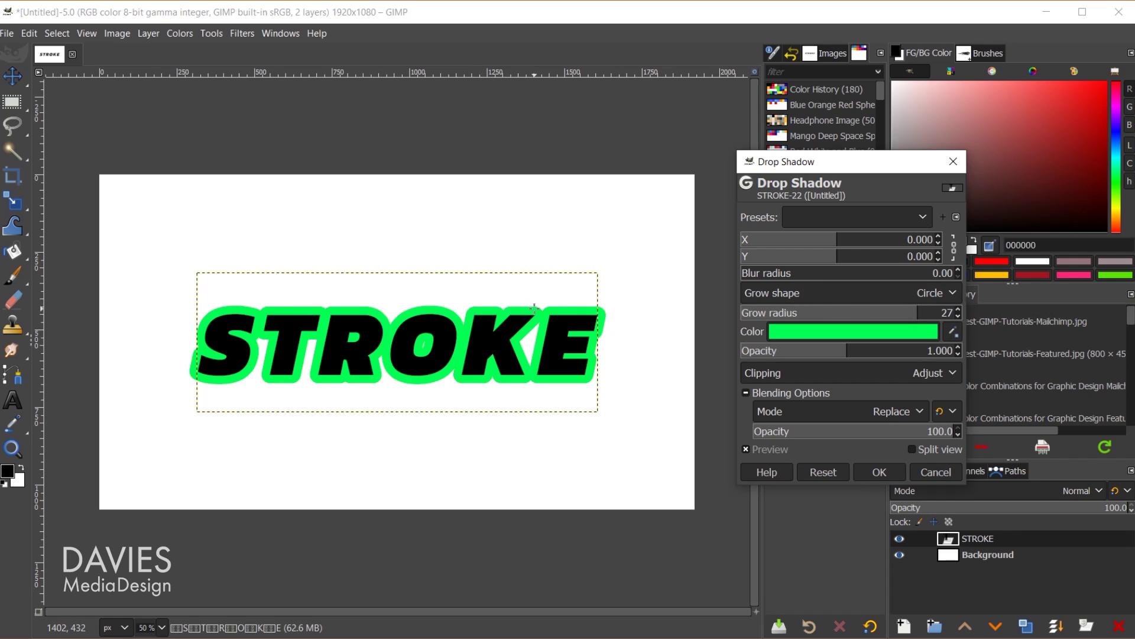
scroll(404, 350, "up", 2)
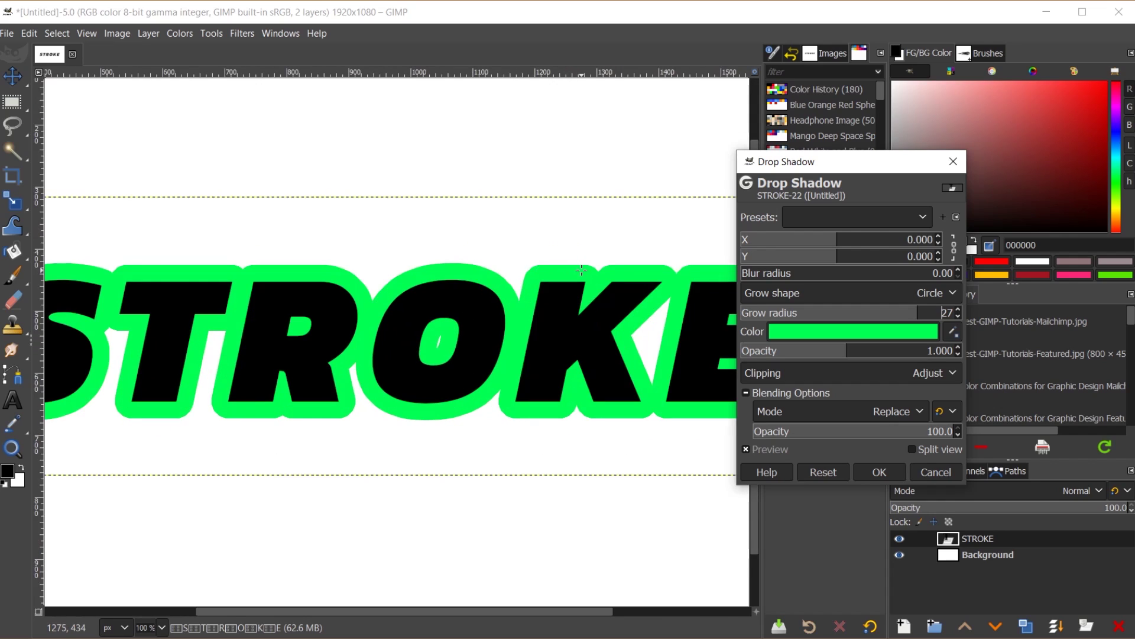
left_click(797, 295)
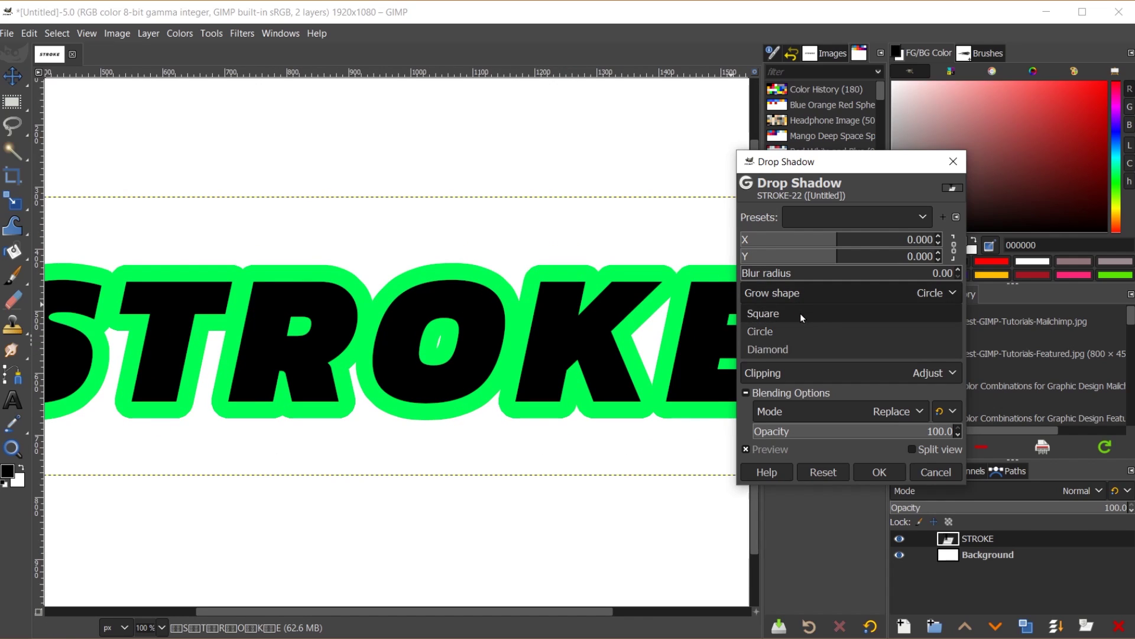
left_click(800, 313)
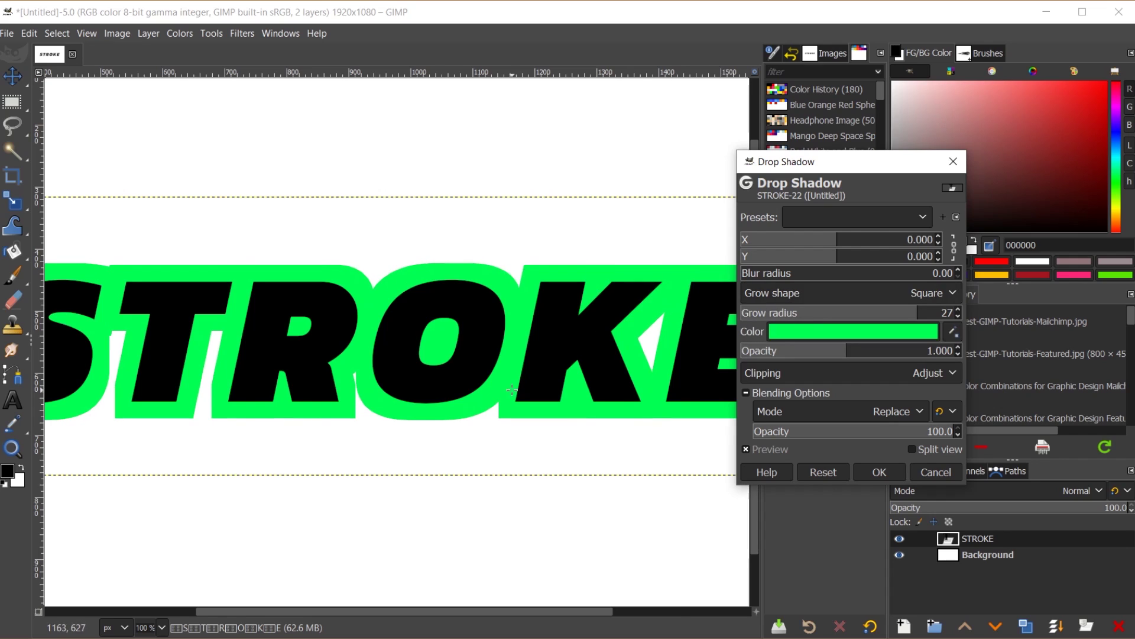
scroll(512, 390, "down", 1)
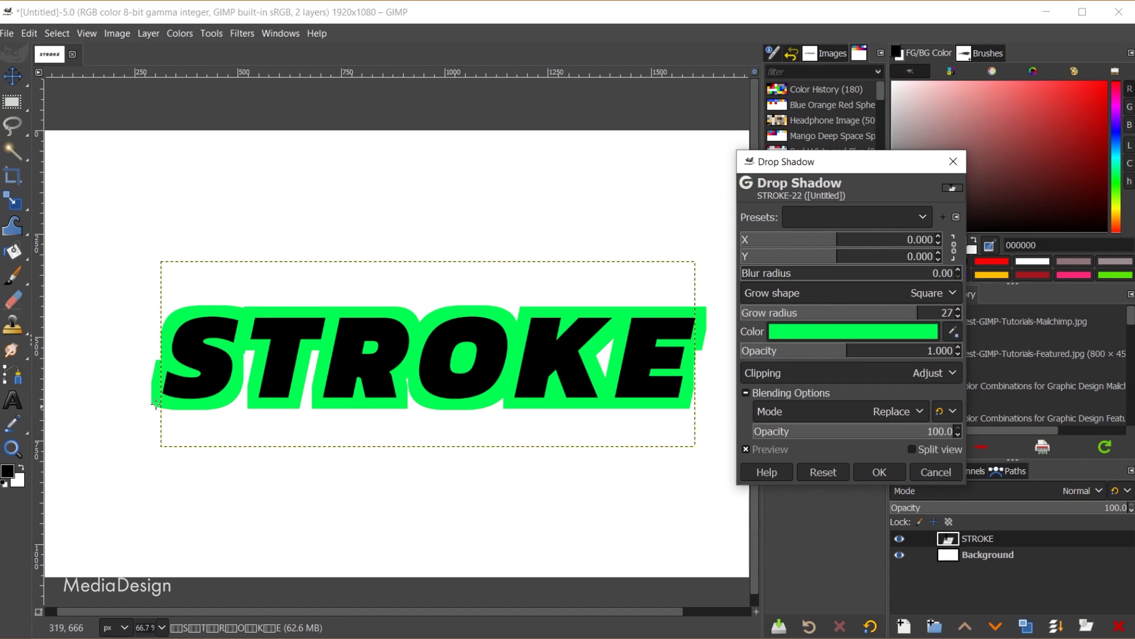
scroll(146, 387, "up", 2)
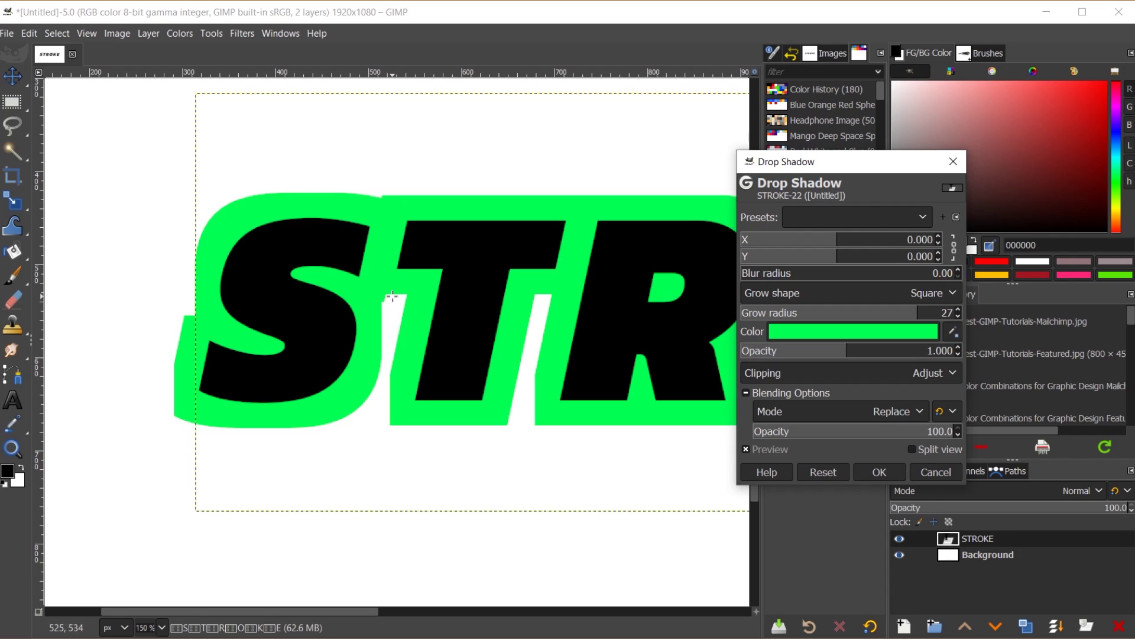
- Switch the outline to a Diamond grow shape with an 11 px grow radius
left_click_drag(910, 312, 876, 314)
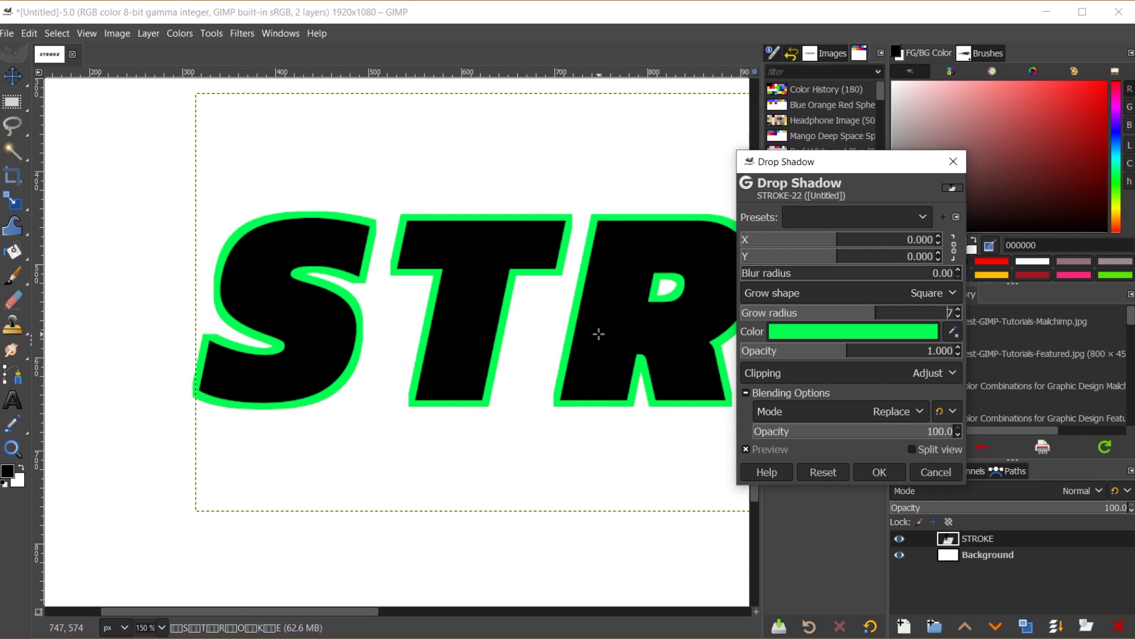
left_click(850, 289)
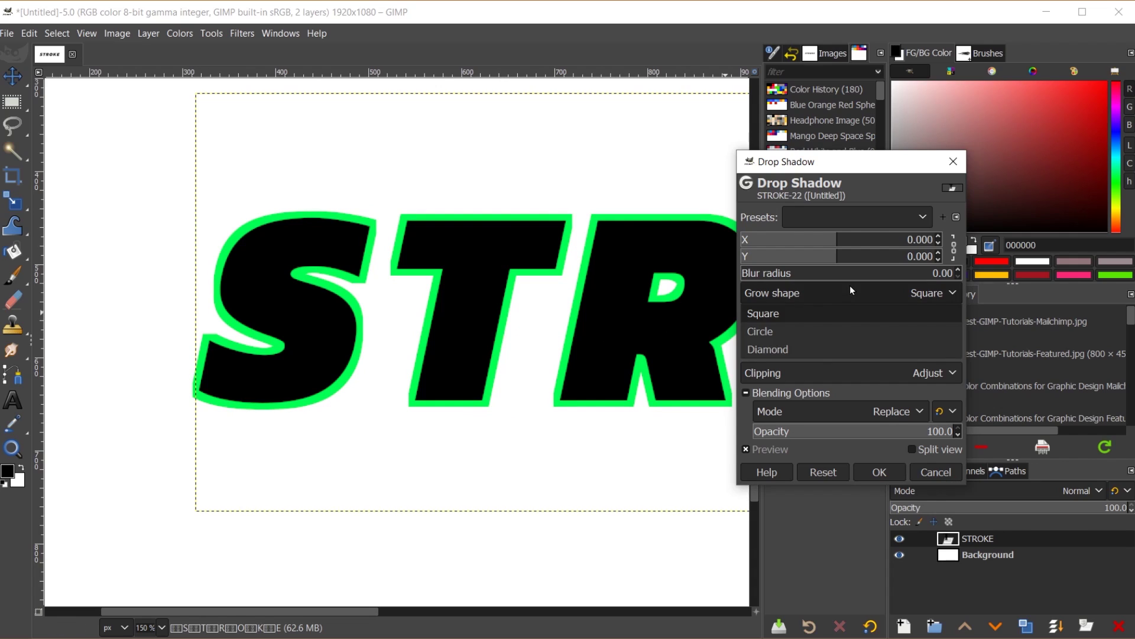
left_click(838, 353)
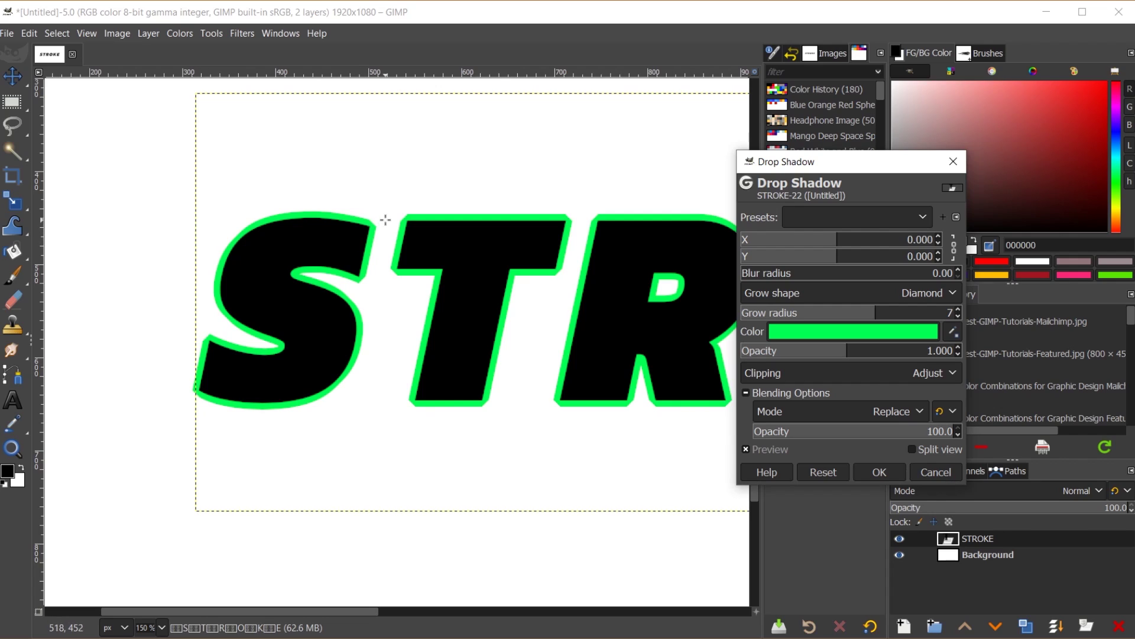
left_click_drag(873, 316, 887, 313)
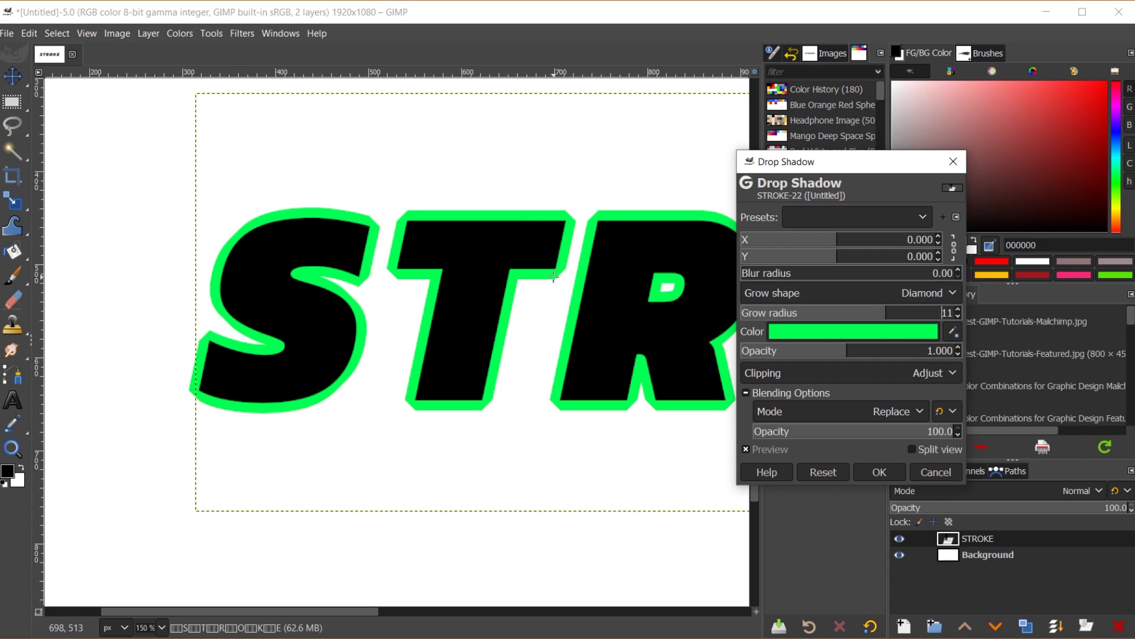
- Apply the green outline, zoom back to 100%, then undo it to leave STROKE plain black
left_click(872, 473)
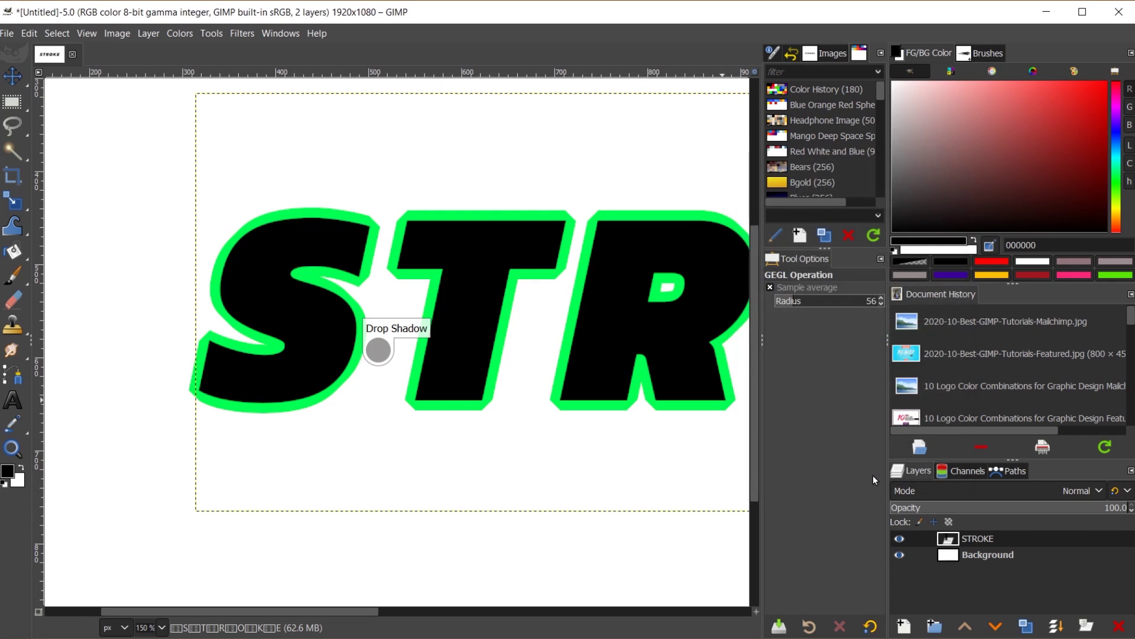
key("1")
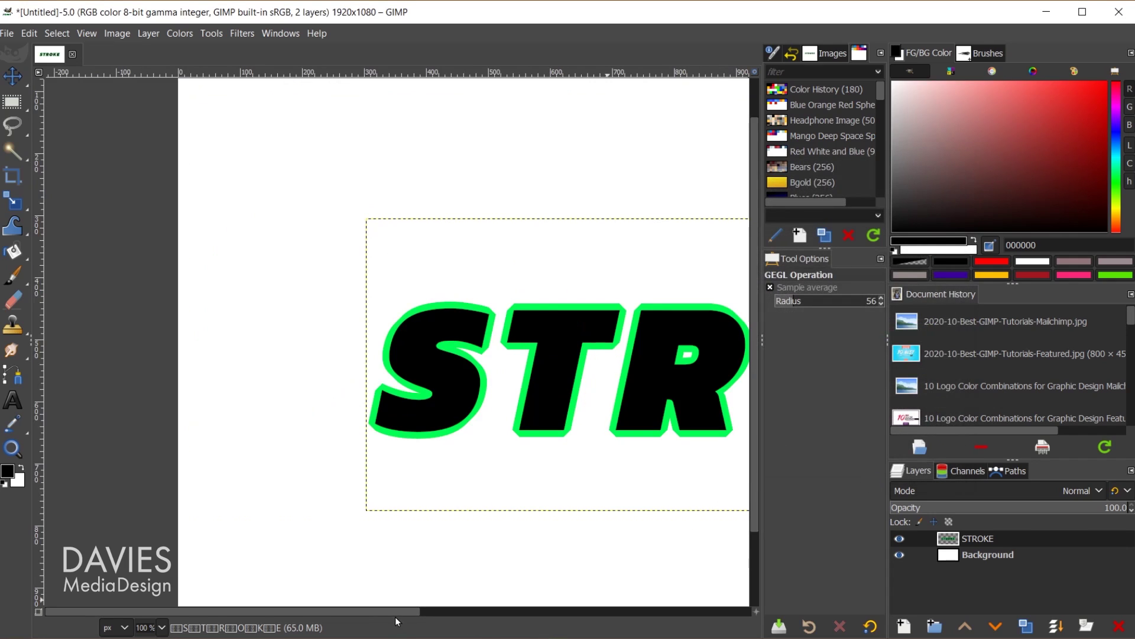
left_click_drag(395, 616, 540, 609)
scroll(524, 545, "down", 2)
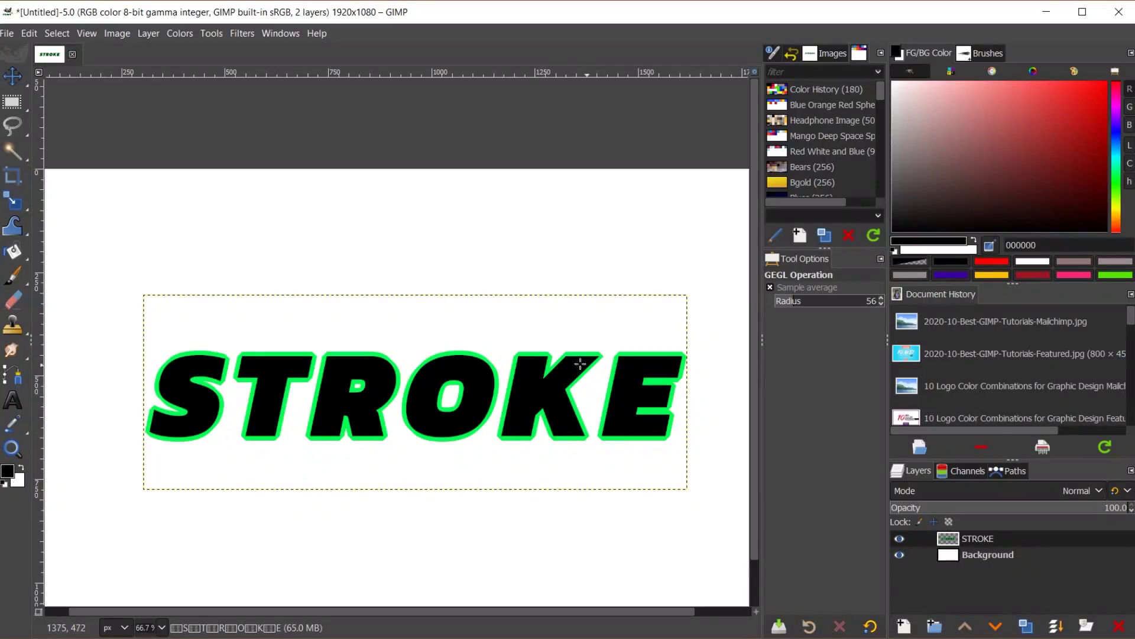
key("ctrl+z")
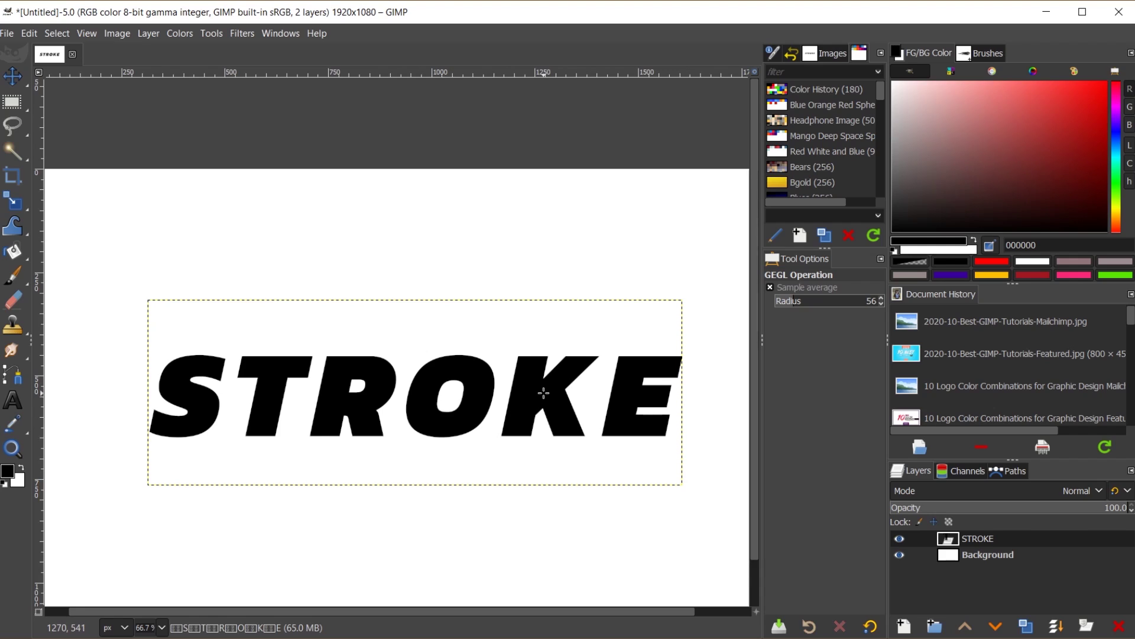
- Select the STROKE letters' shape and add an empty layer named Stroke
left_click(961, 541, "alt")
left_click(903, 626)
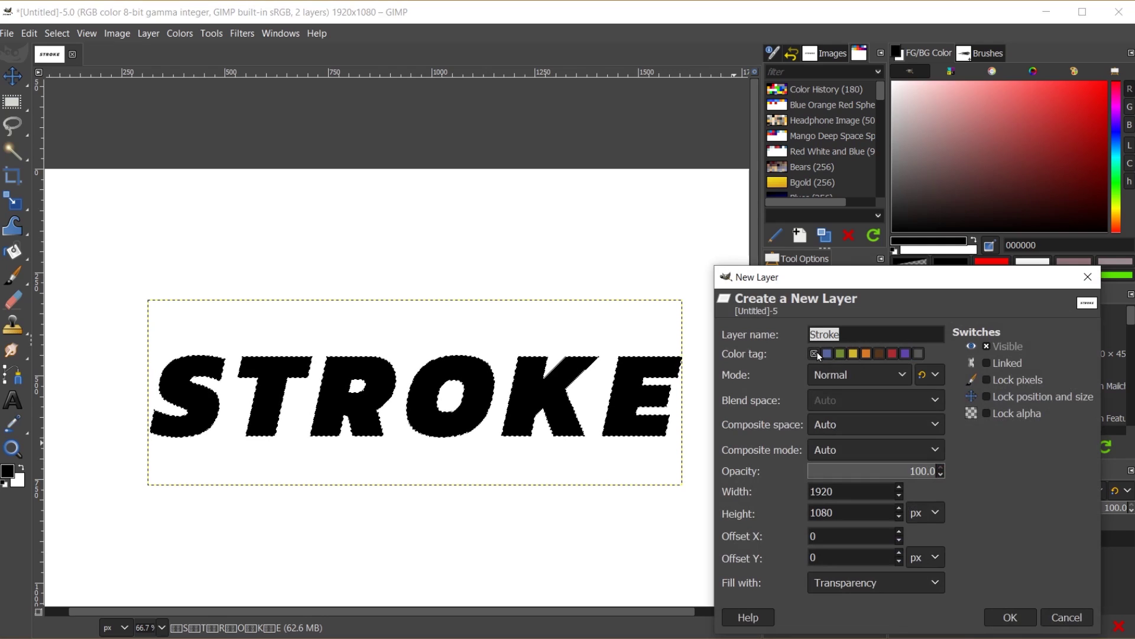
left_click(1011, 617)
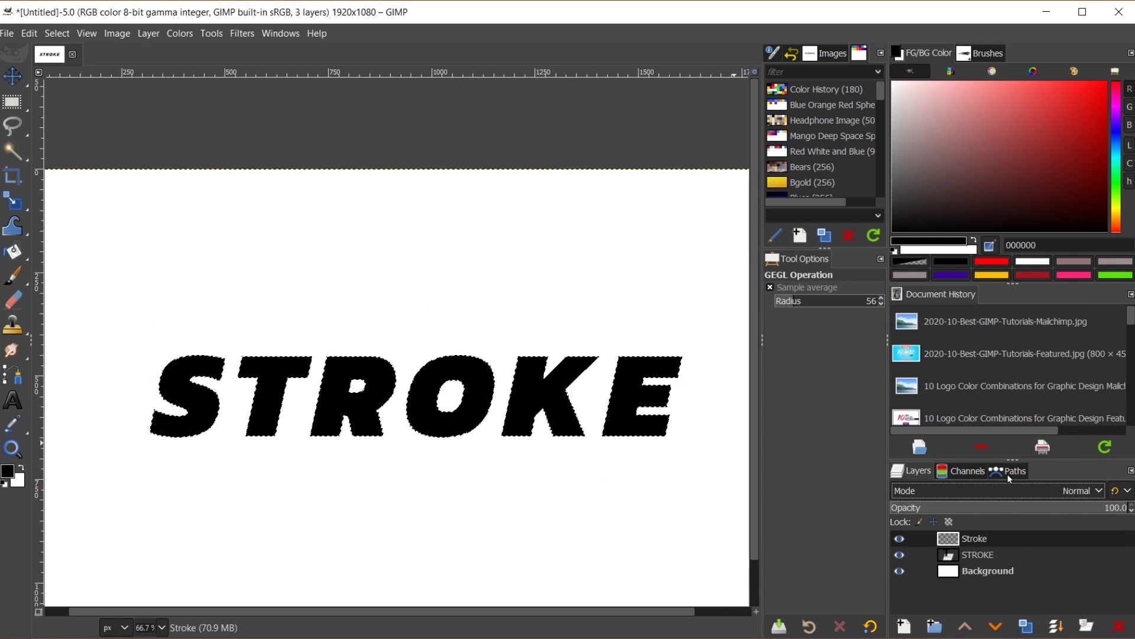
- Convert the letter selection to a path named sTROKE tEXT
left_click(1010, 471)
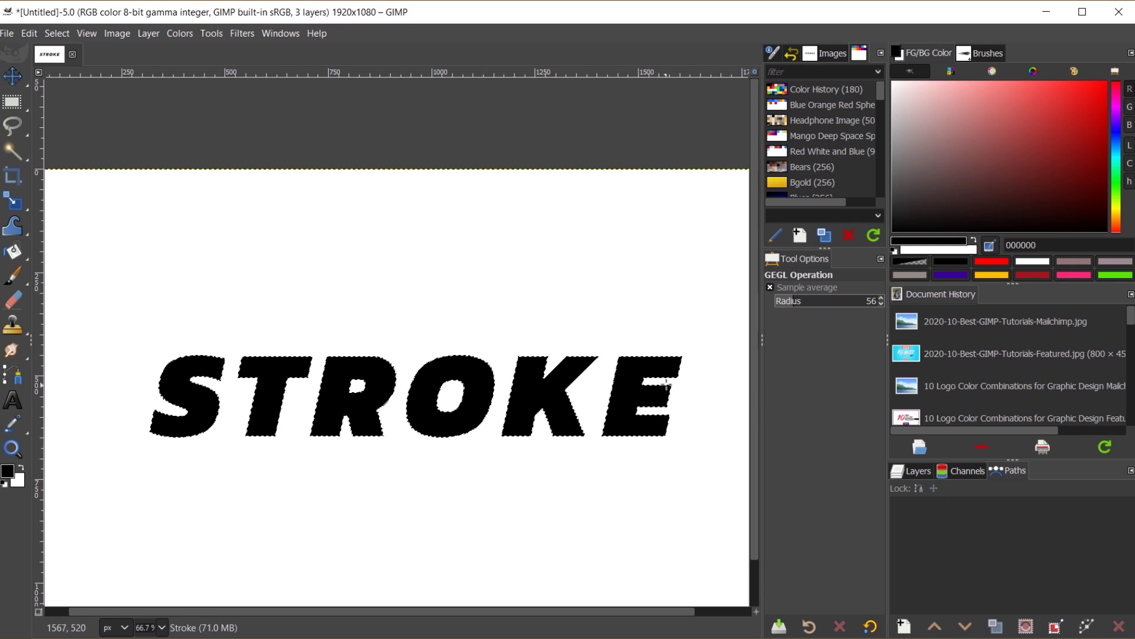
left_click(1056, 626)
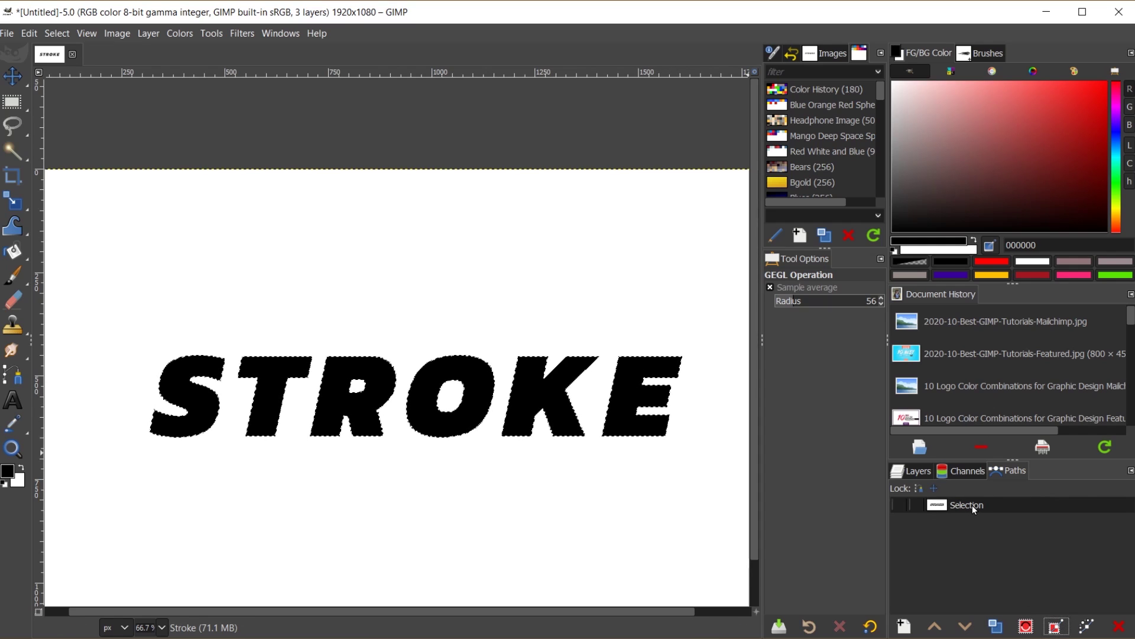
double_click(972, 505)
type("sTROKE tEXT")
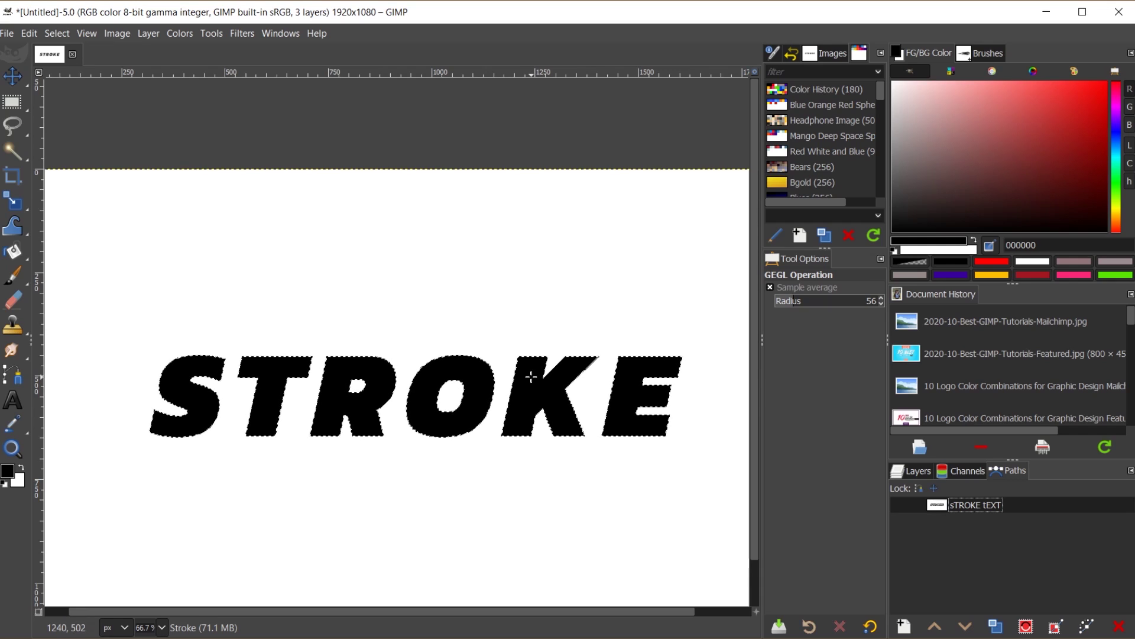
- Clear the selection around the STROKE letters
key("ctrl+shift+a")
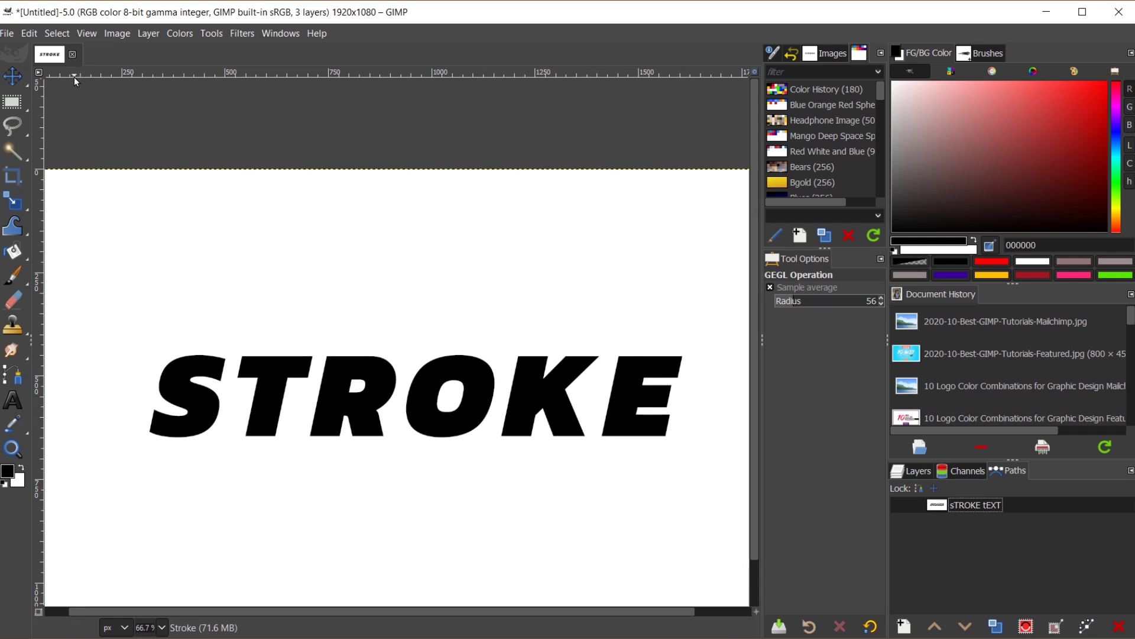
left_click(62, 36)
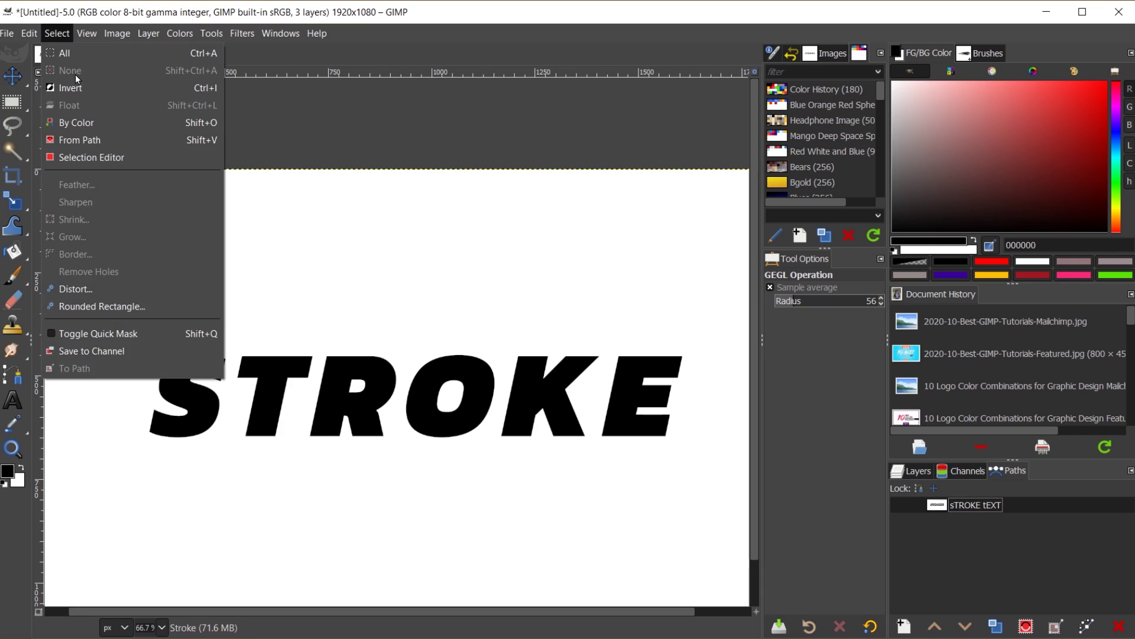
key("Escape")
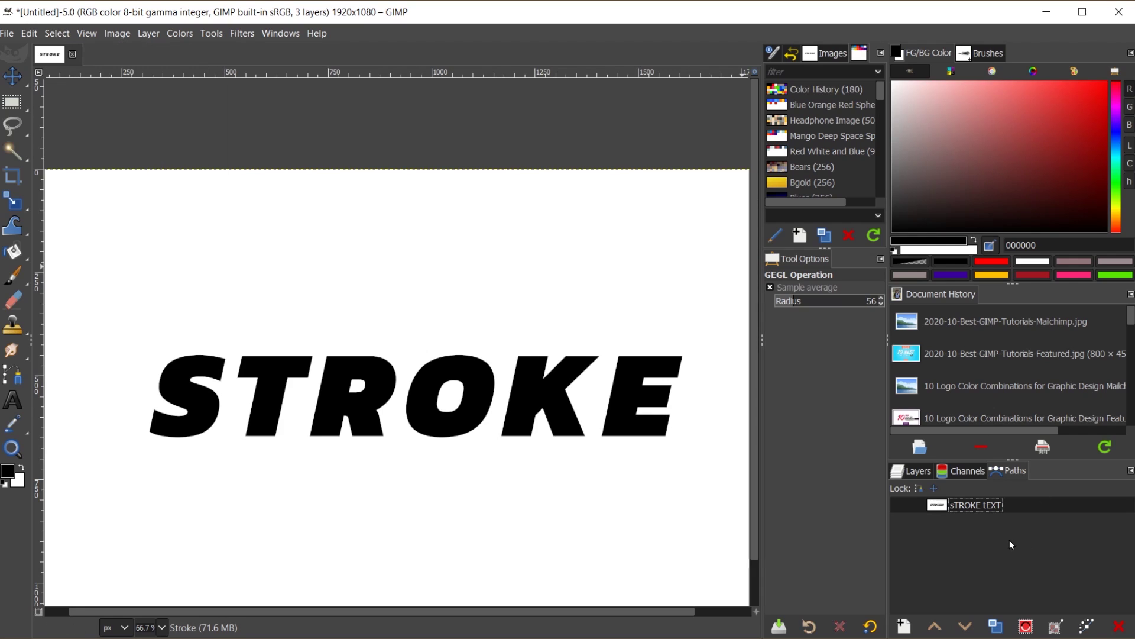
- Set up stroking the sTROKE tEXT path with a 10.0 px line width
left_click(1088, 626)
left_click_drag(1071, 392, 844, 177)
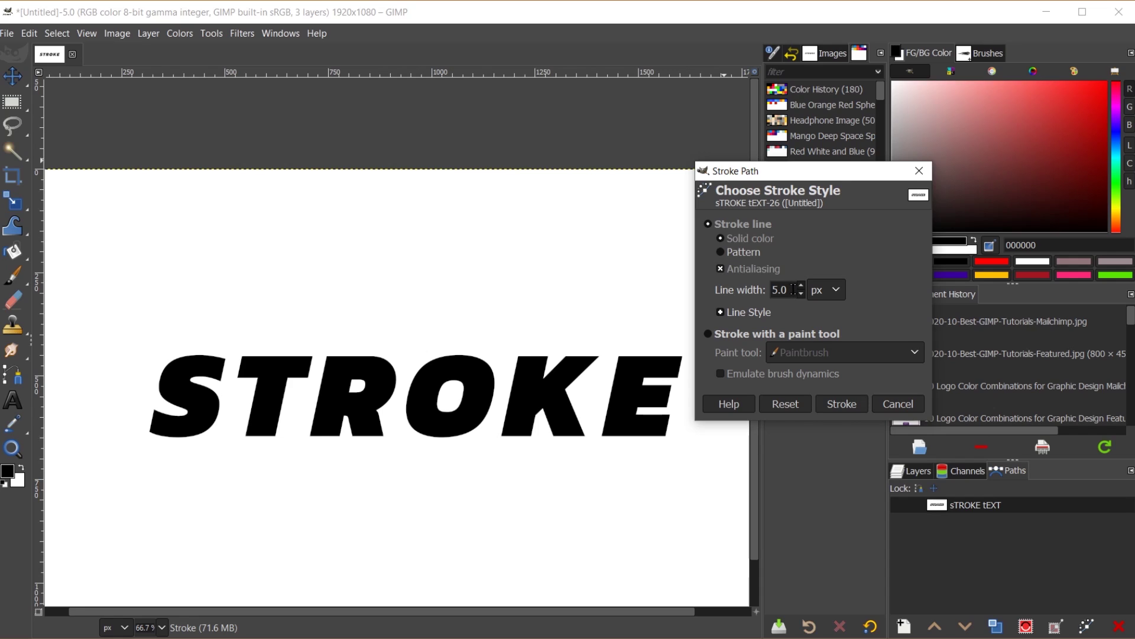
left_click_drag(794, 289, 738, 282)
type("10.0")
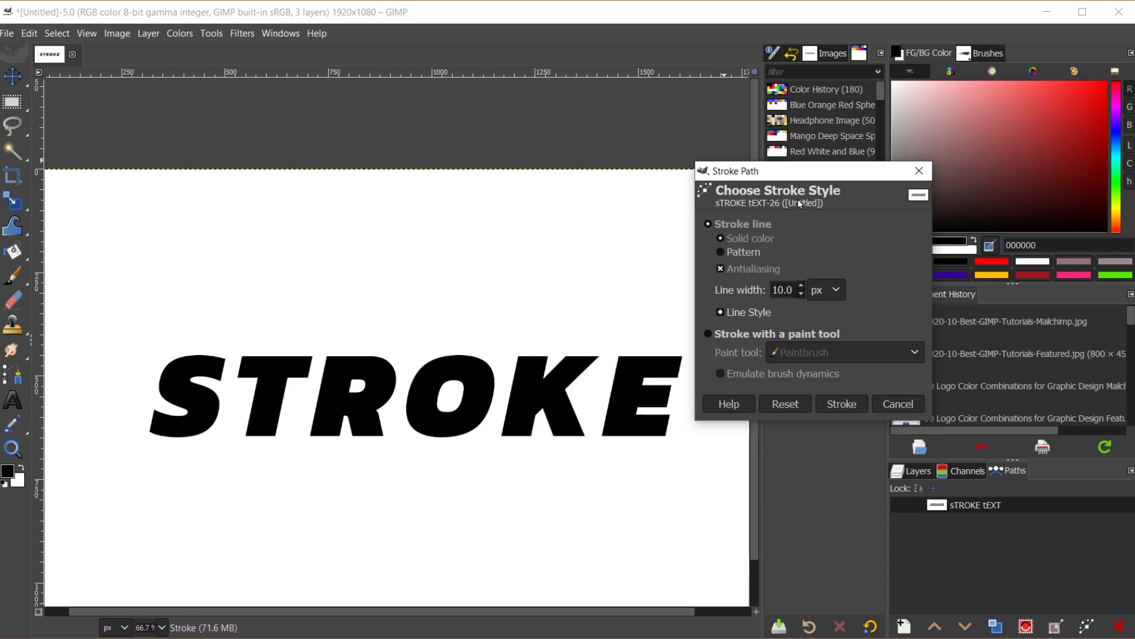
- In Stroke Path, set the dash preset to Dense dots and switch to stroking with a paint tool
left_click(767, 317)
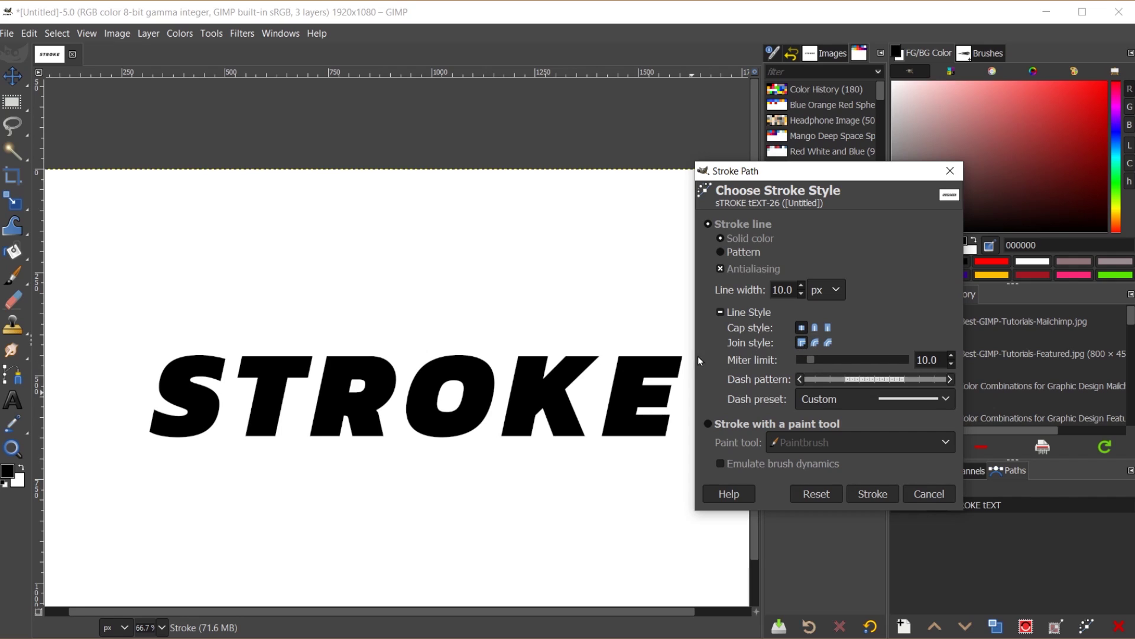
mouse_move(802, 194)
left_mouse_down()
mouse_move(860, 192)
mouse_move(900, 139)
left_mouse_up()
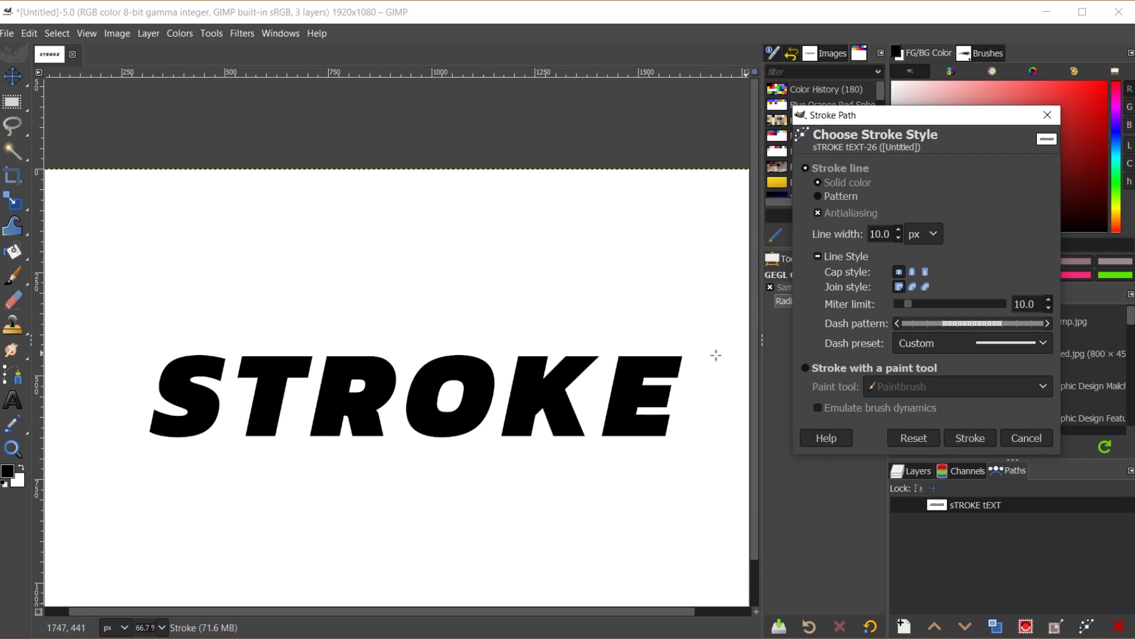
left_click(926, 344)
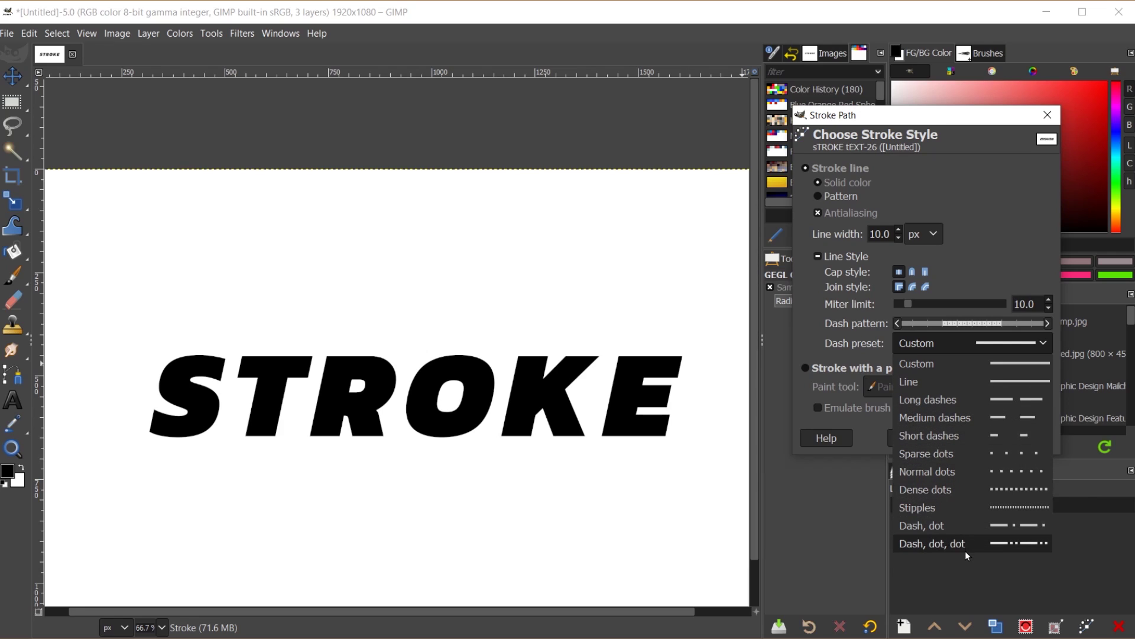
left_click(959, 489)
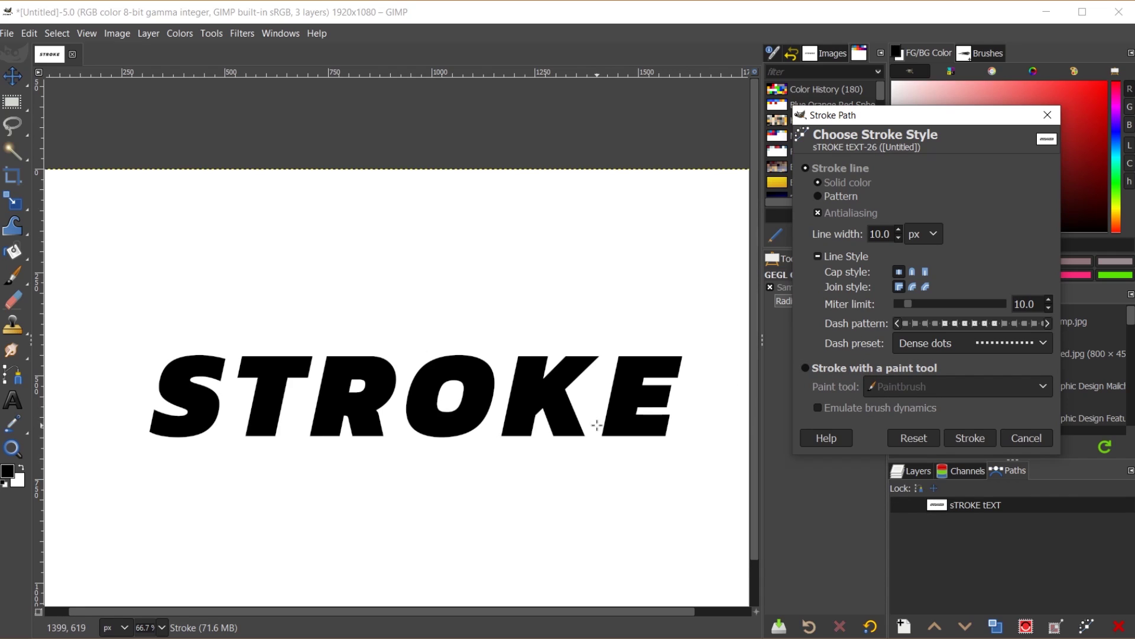
left_click(875, 367)
- Keep Paintbrush as the stroking tool and activate it, showing brush SLOS_artst at size 51
left_click(932, 386)
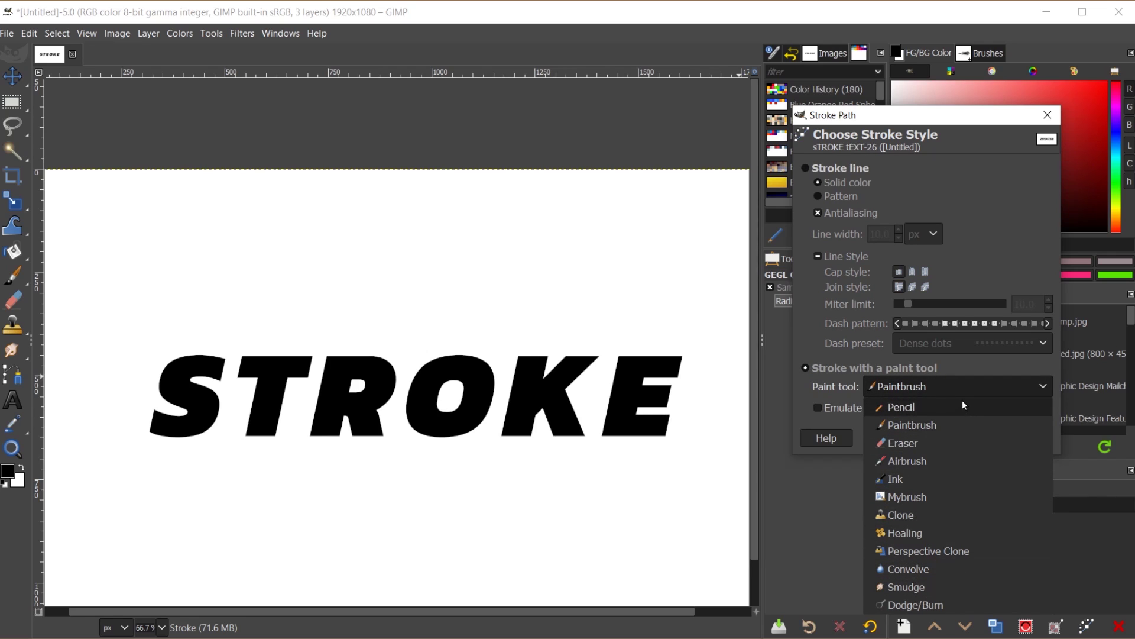
left_click(935, 426)
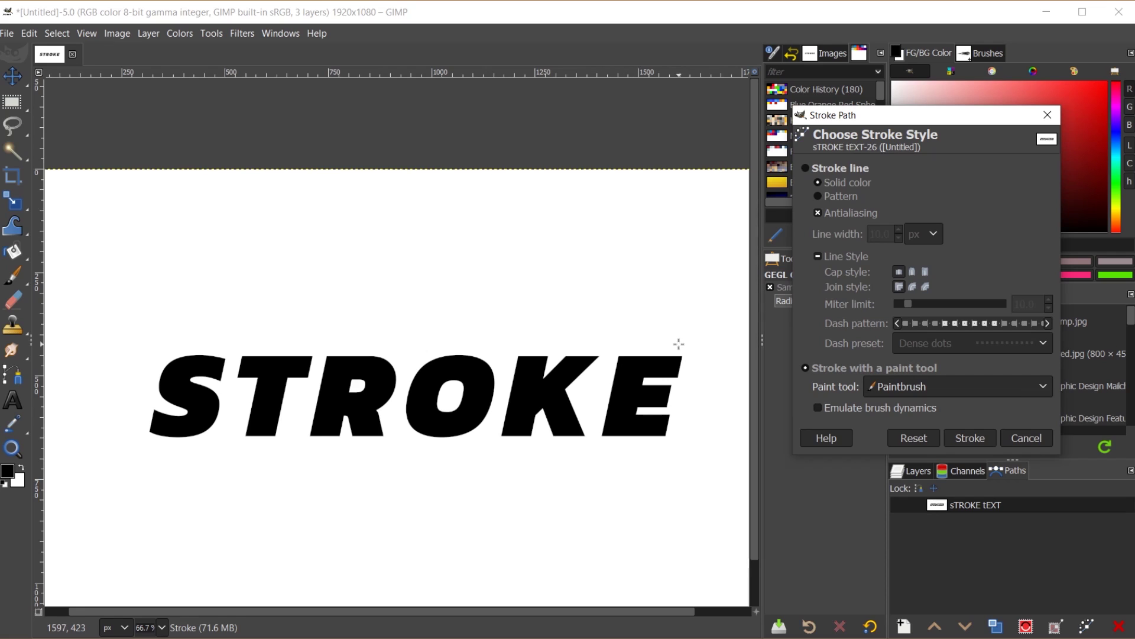
left_click(7, 282)
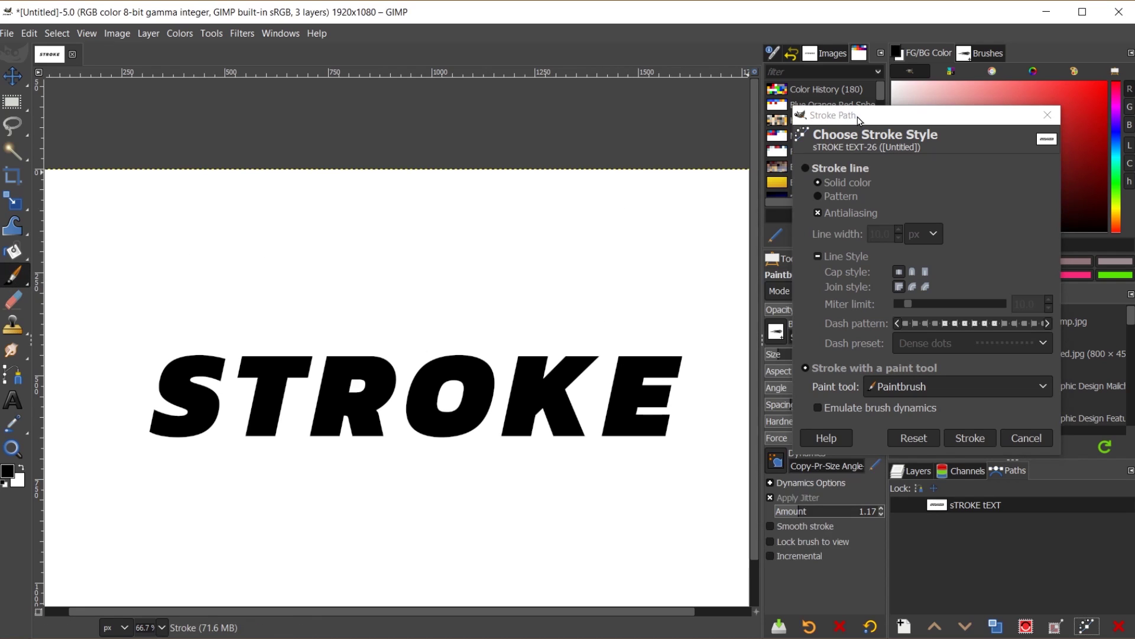
mouse_move(823, 114)
left_mouse_down()
mouse_move(381, 84)
mouse_move(390, 95)
left_mouse_up()
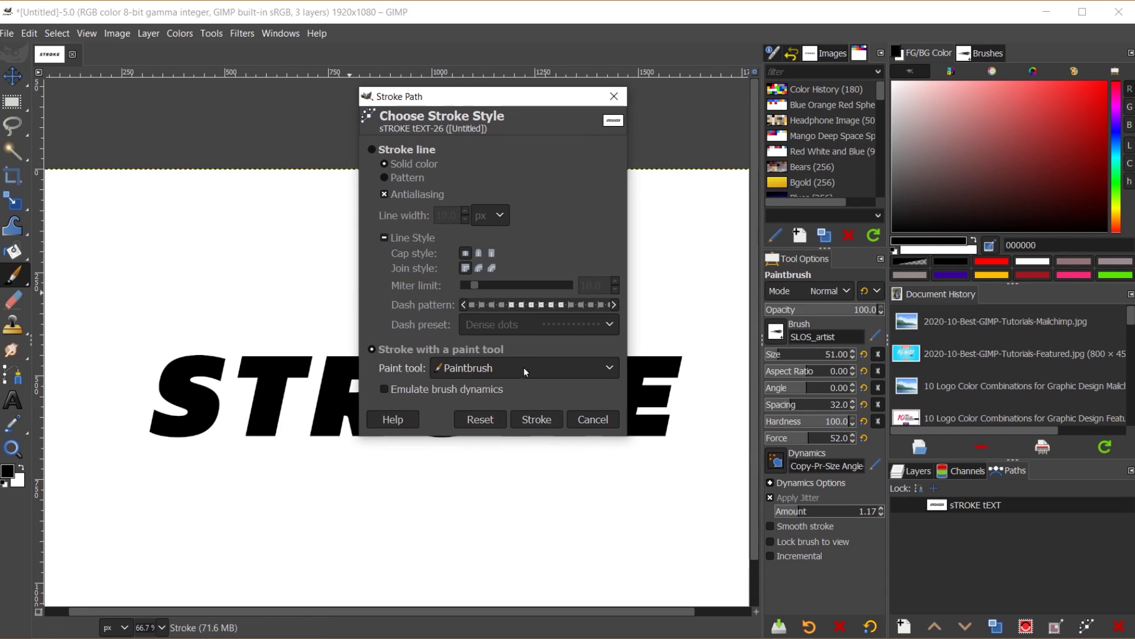
left_click_drag(488, 98, 898, 88)
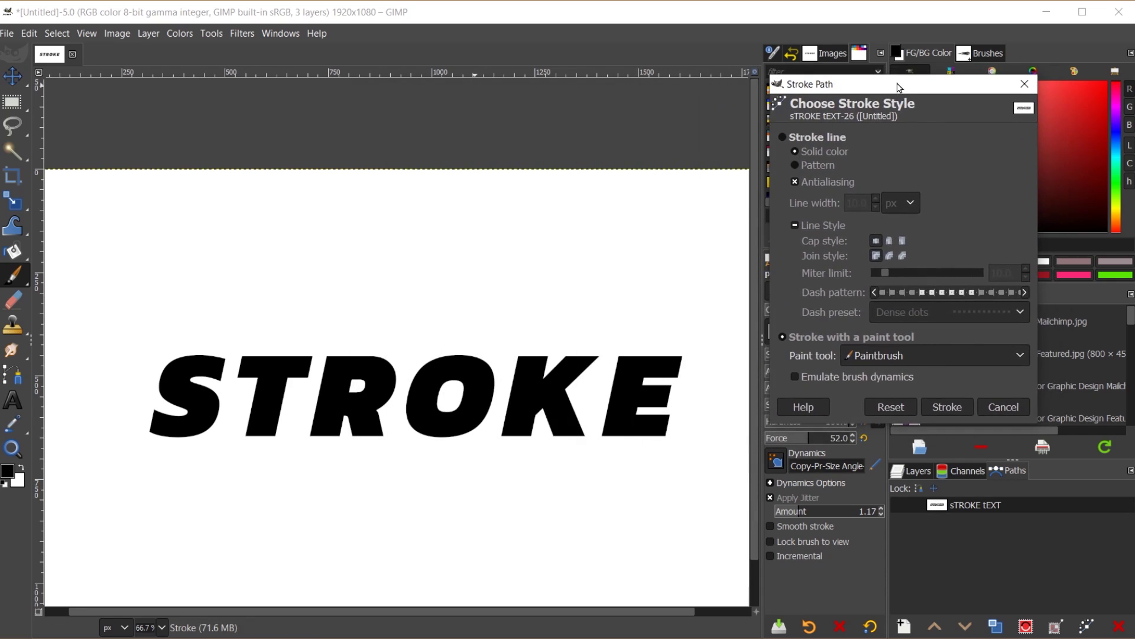
- Set the foreground to orange ffbd00 and stroke the STROKE text path with it
left_click(836, 142)
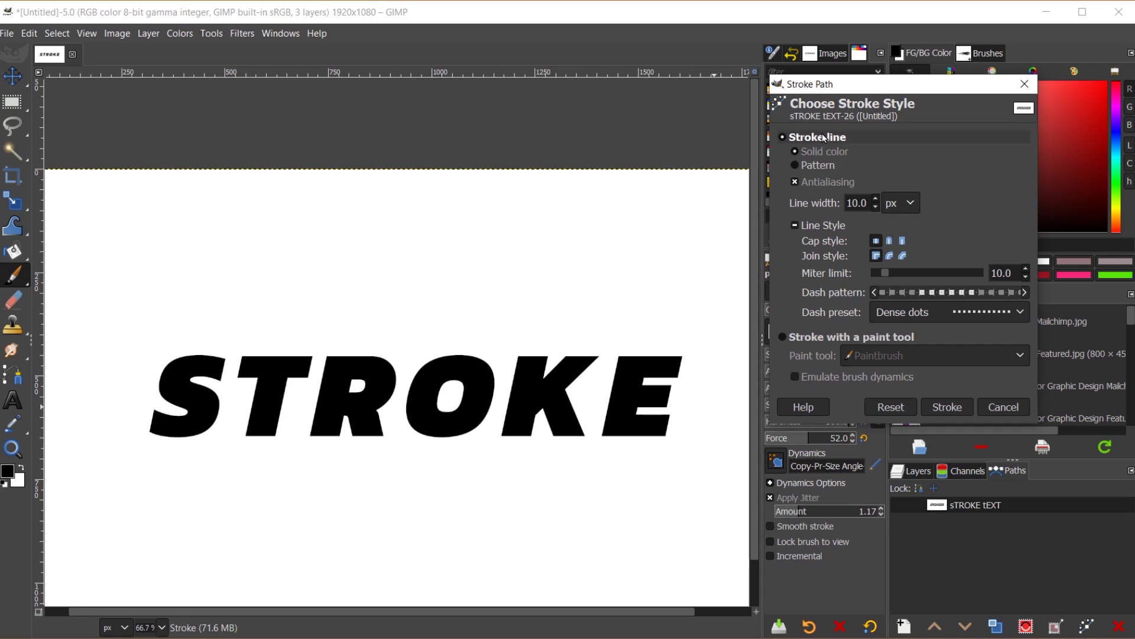
left_click(7, 473)
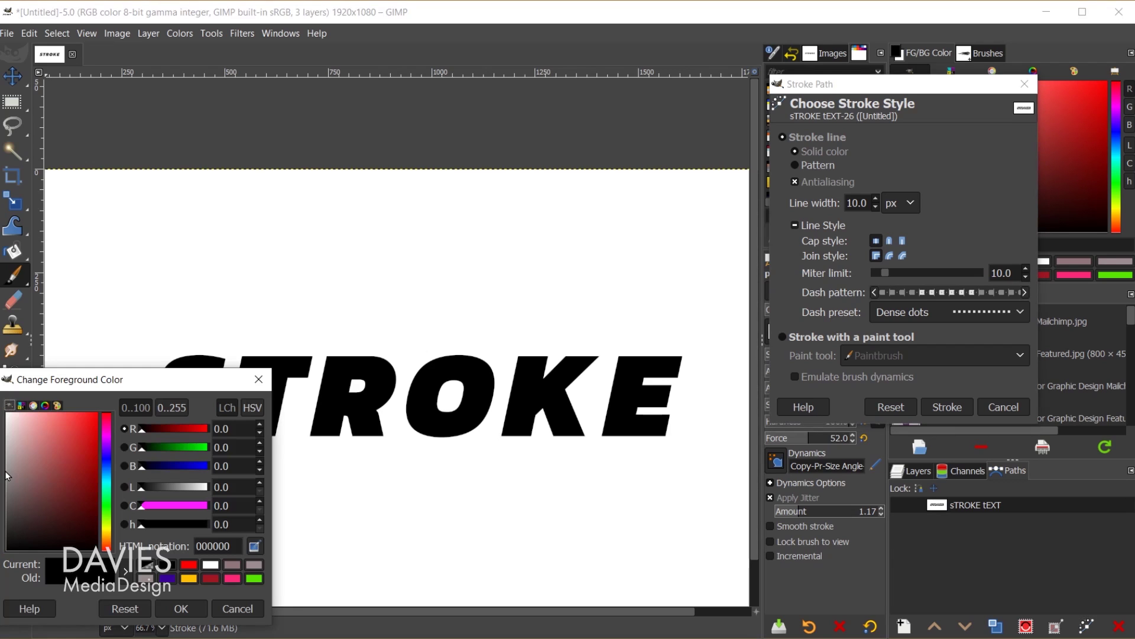
left_click_drag(77, 379, 176, 125)
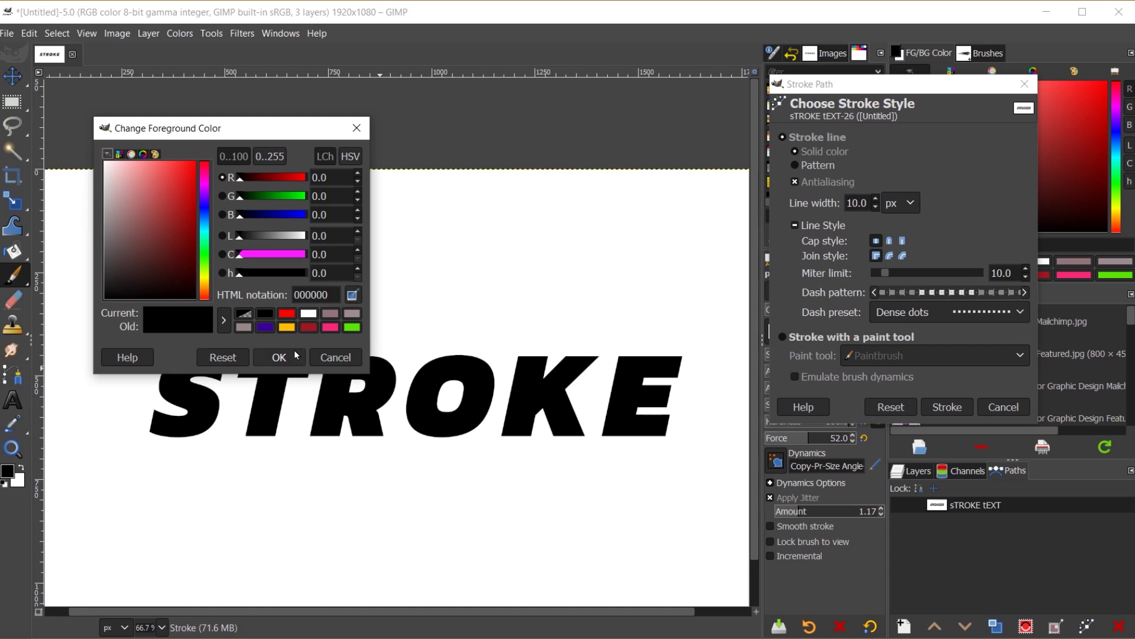
left_click(286, 328)
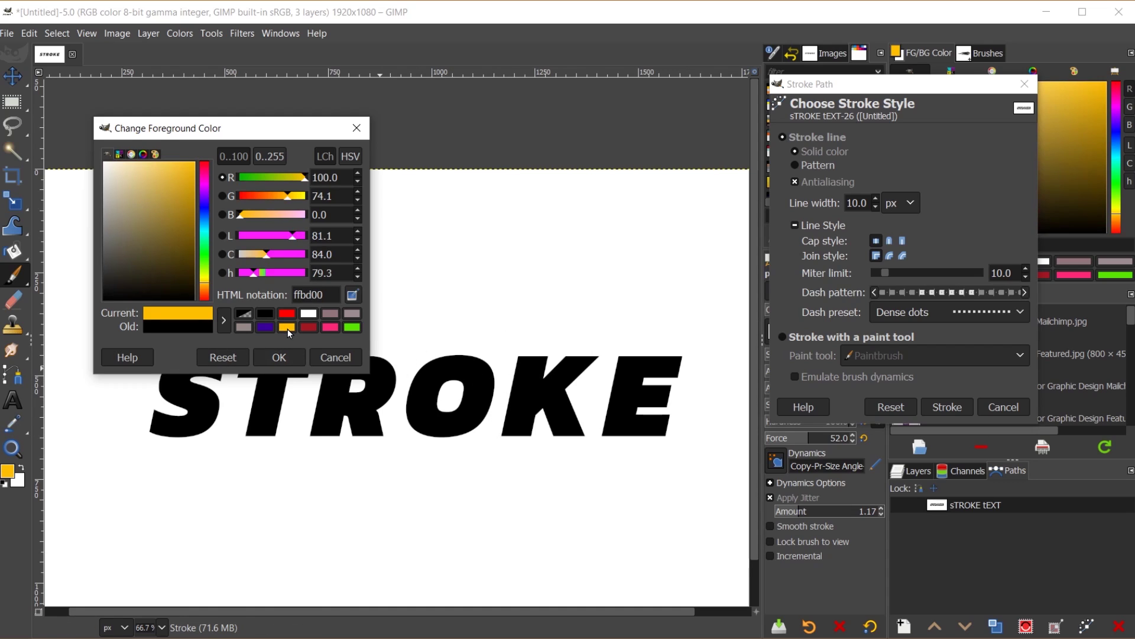
left_click(283, 357)
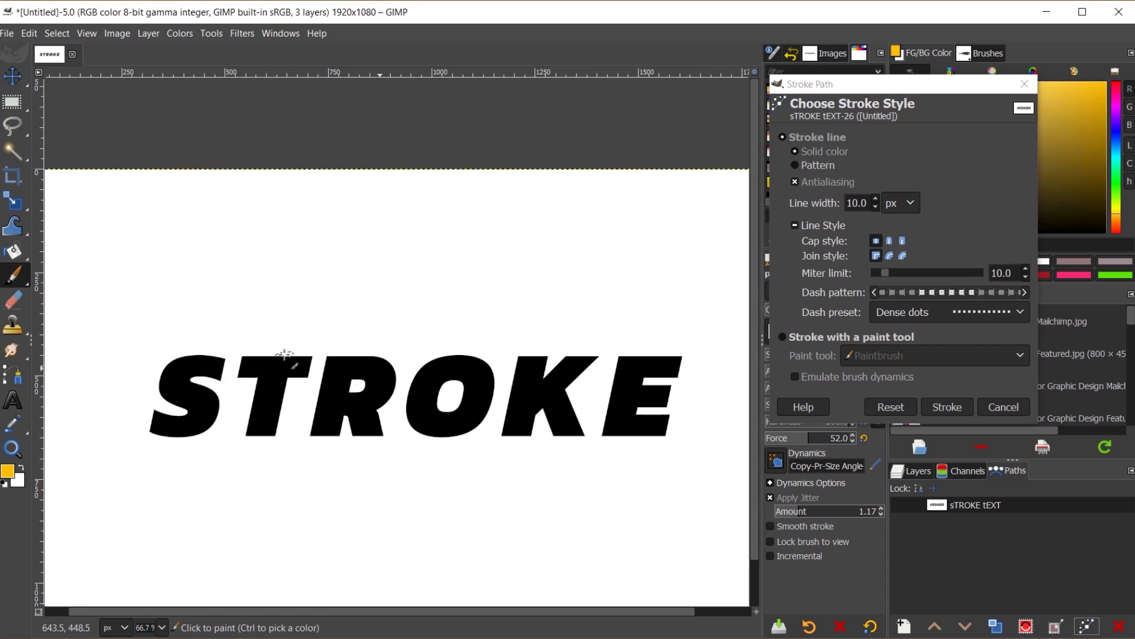
left_click(964, 406)
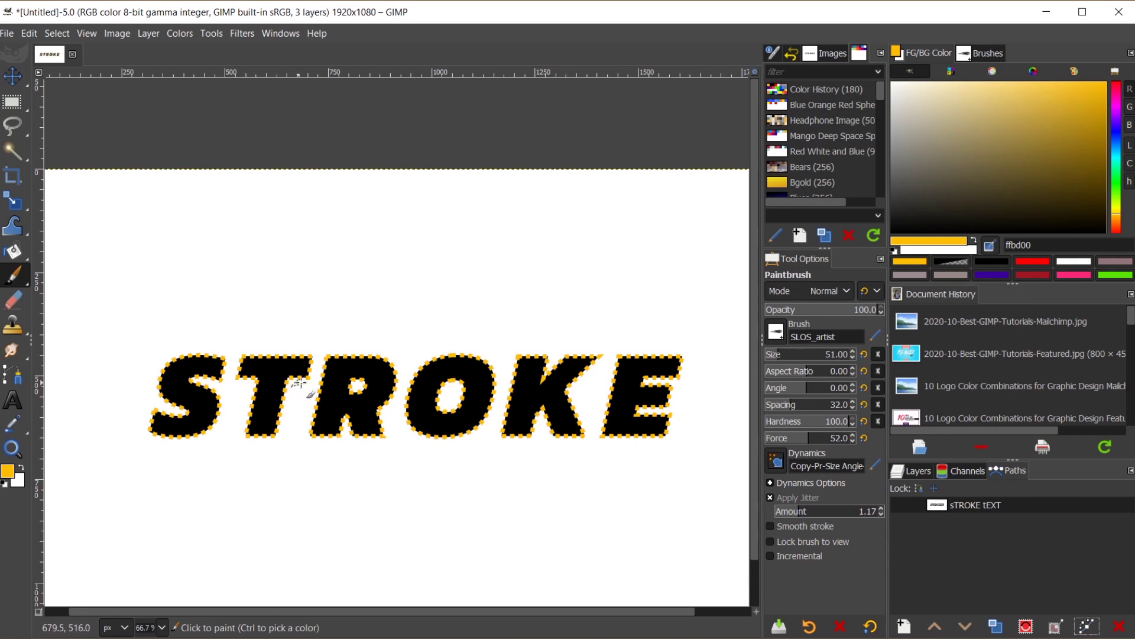
- Inspect the dotted outline up close, undo it, show the text path and switch to the Move tool
scroll(329, 408, "up", 3)
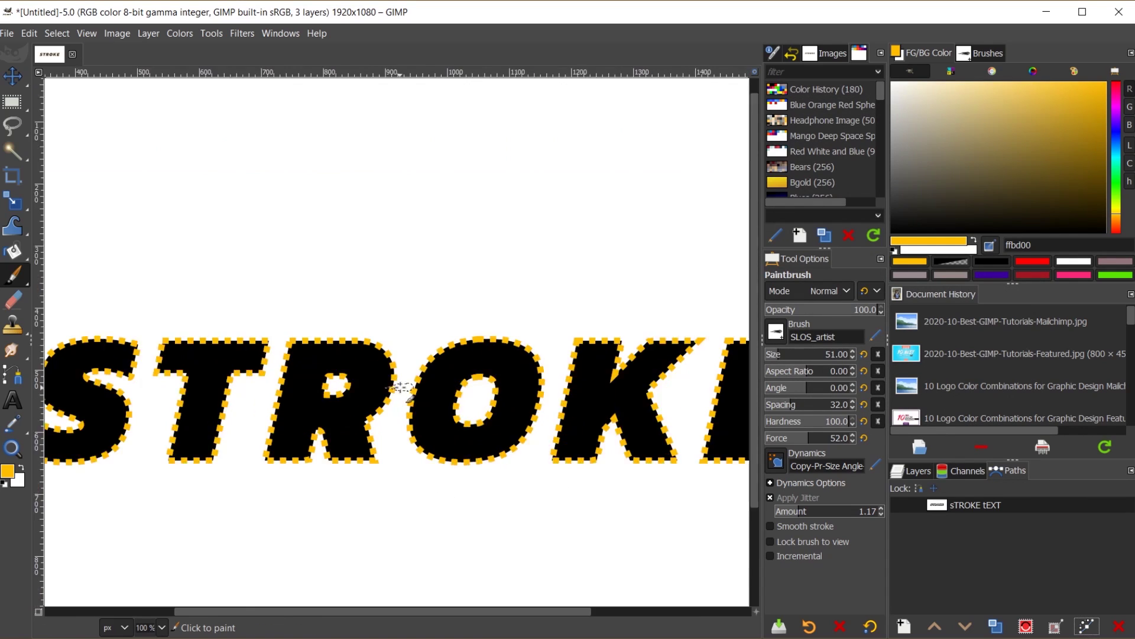
scroll(476, 420, "up", 1)
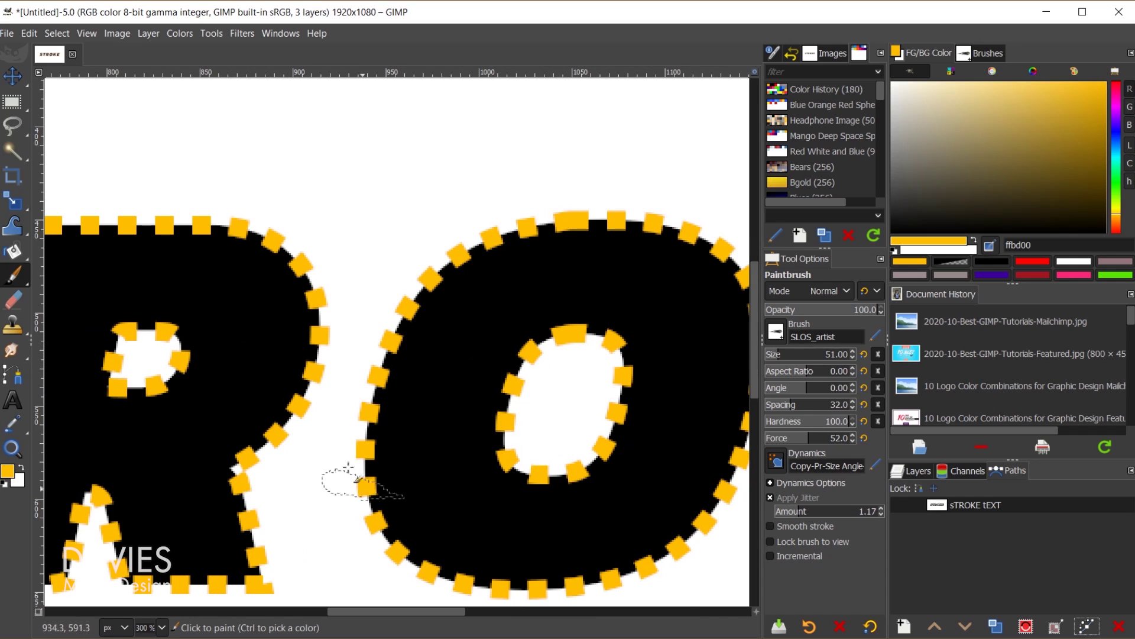
scroll(629, 459, "down", 4)
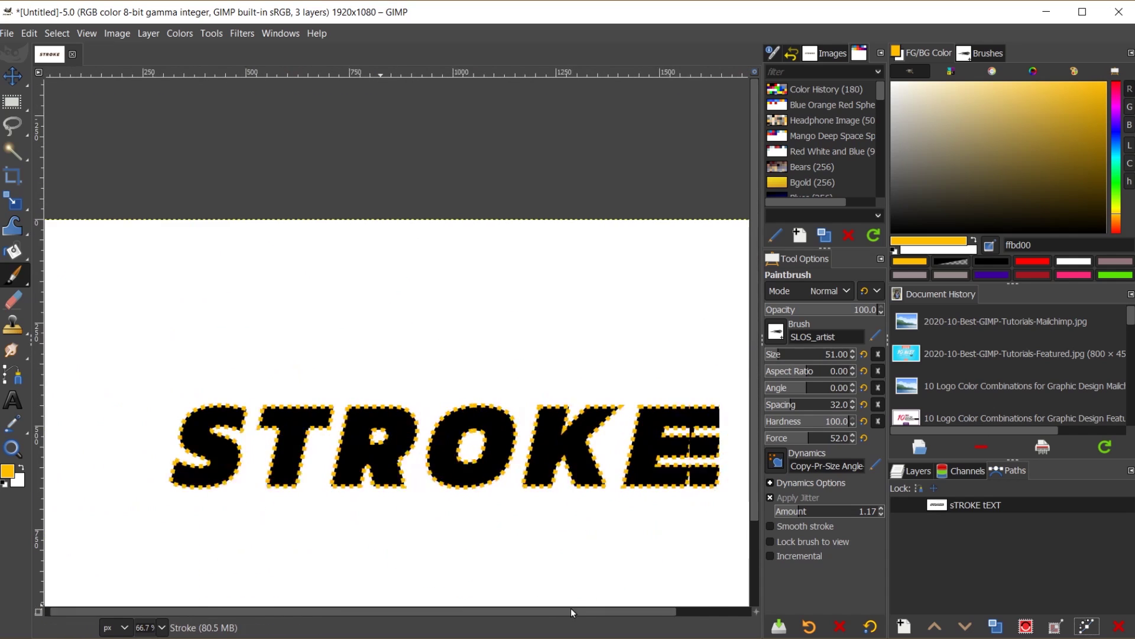
key("ctrl+shift+a")
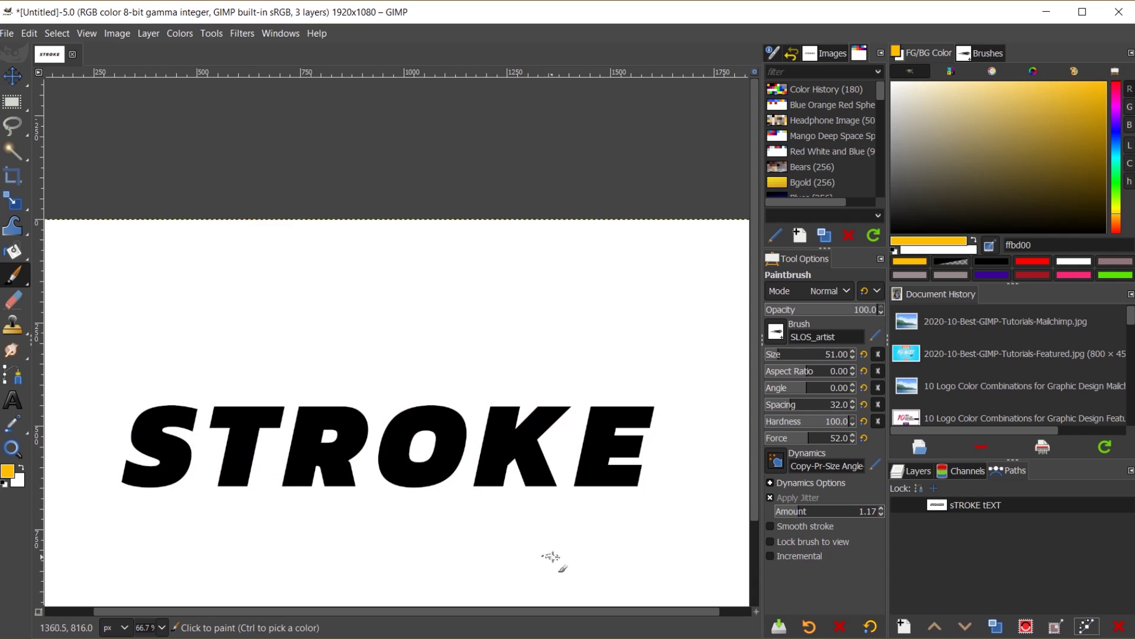
left_click(901, 505)
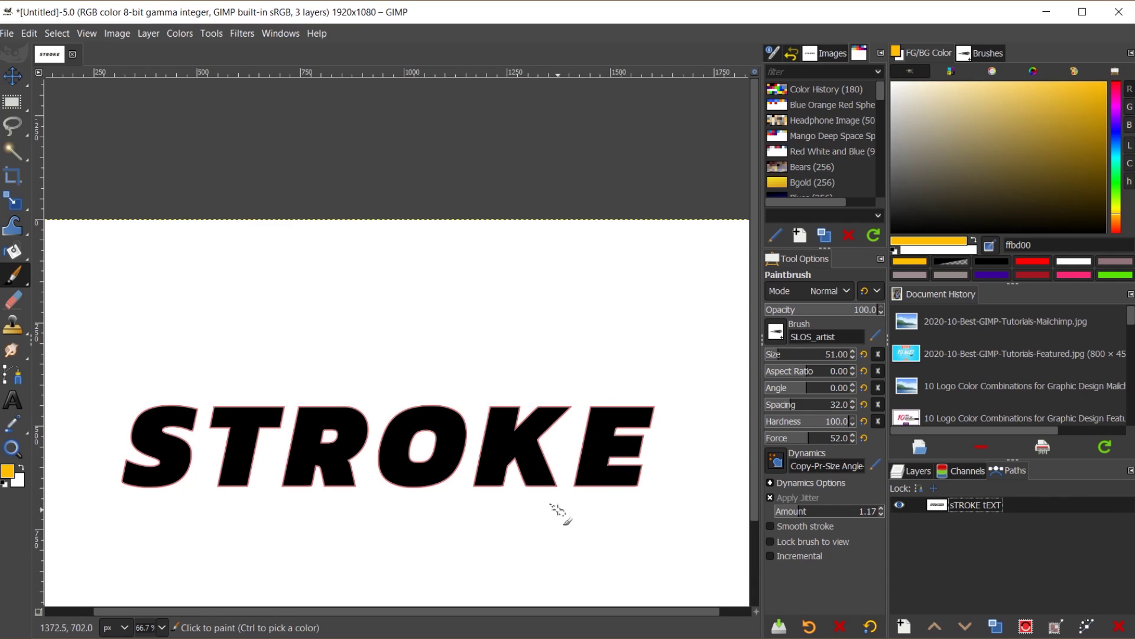
key("m")
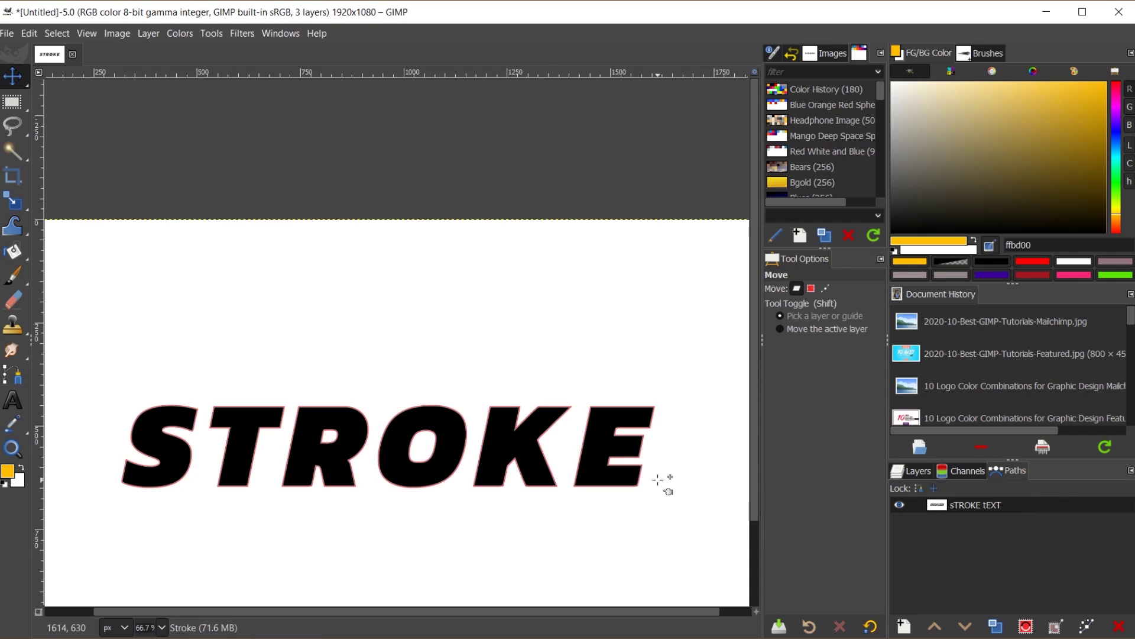
- Drag two of the K's path anchors with the Paths tool, then delete the STROKE text path
left_click(17, 376)
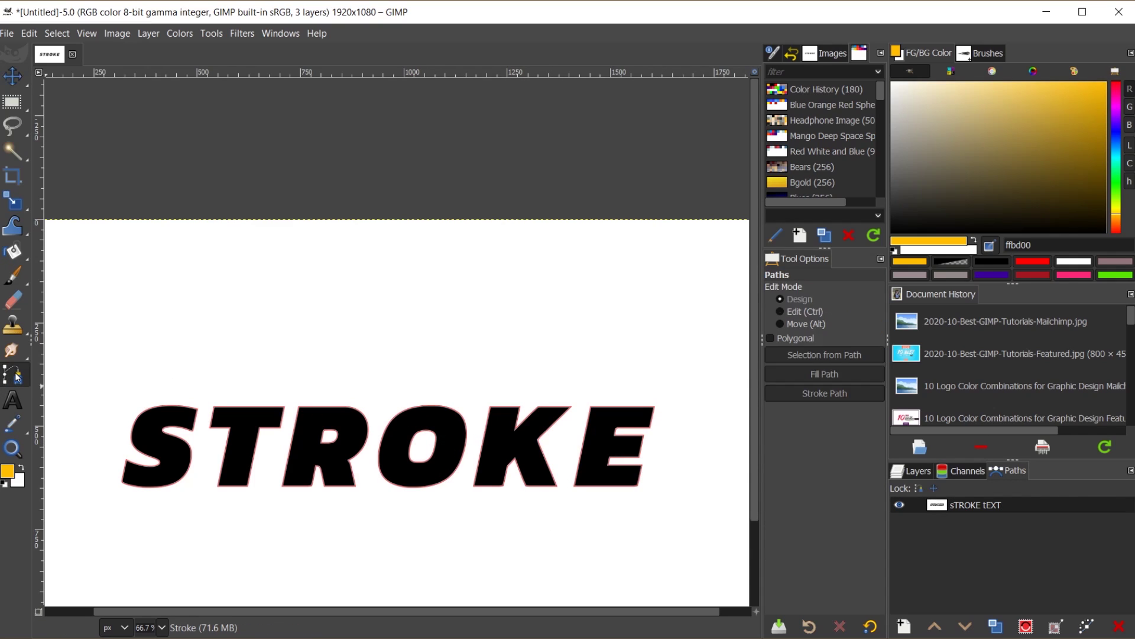
left_click(368, 442)
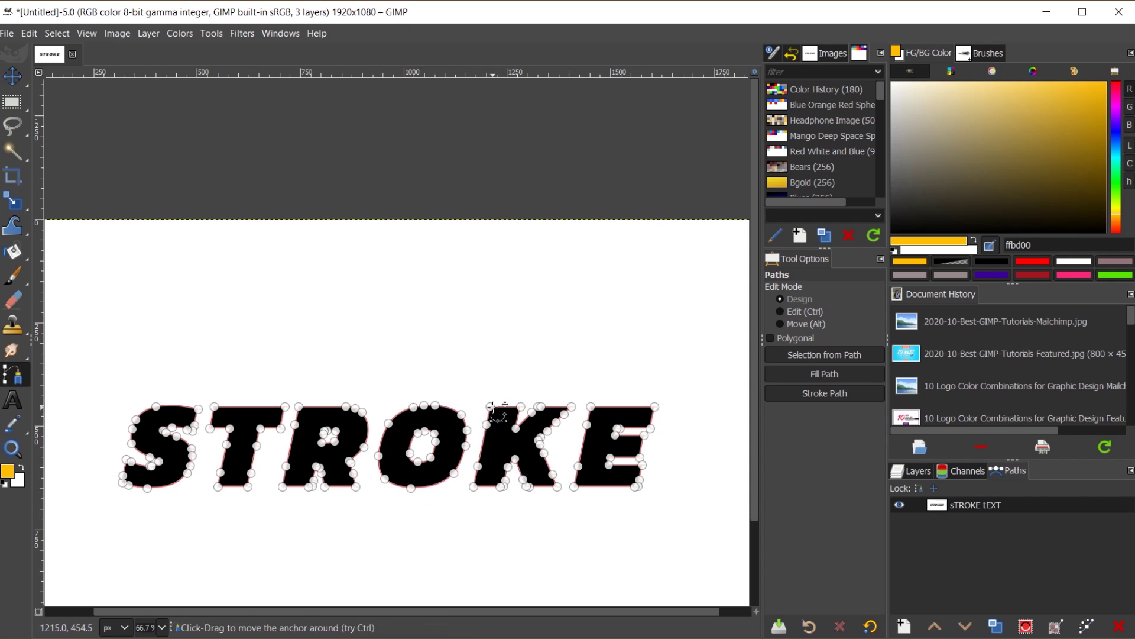
left_click_drag(491, 407, 474, 387)
left_click_drag(557, 486, 569, 449)
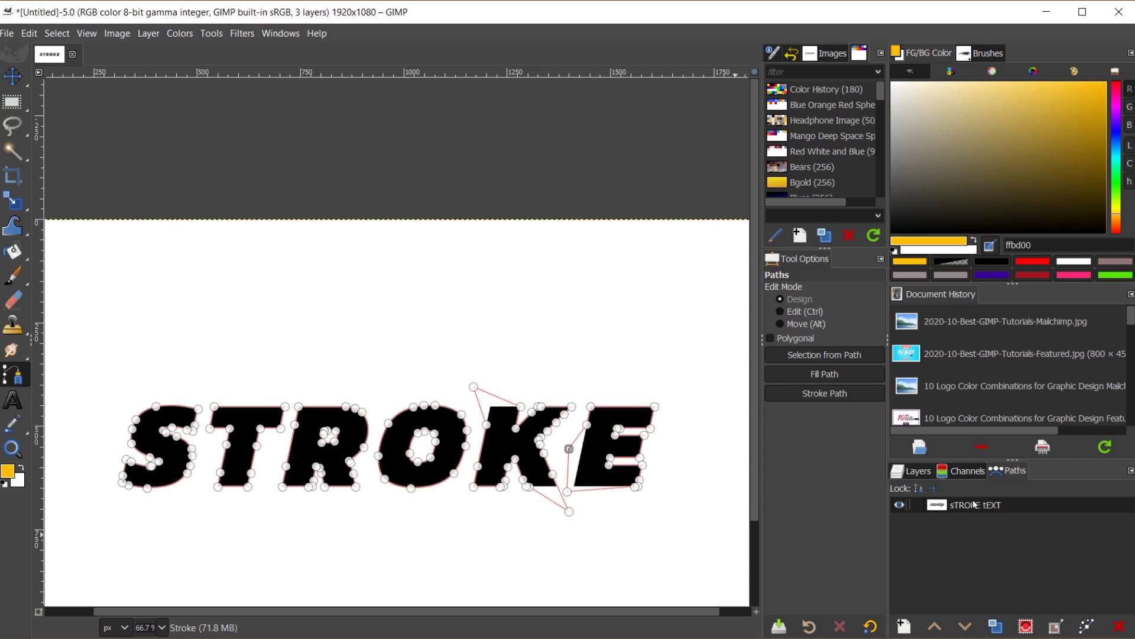
left_click(1121, 628)
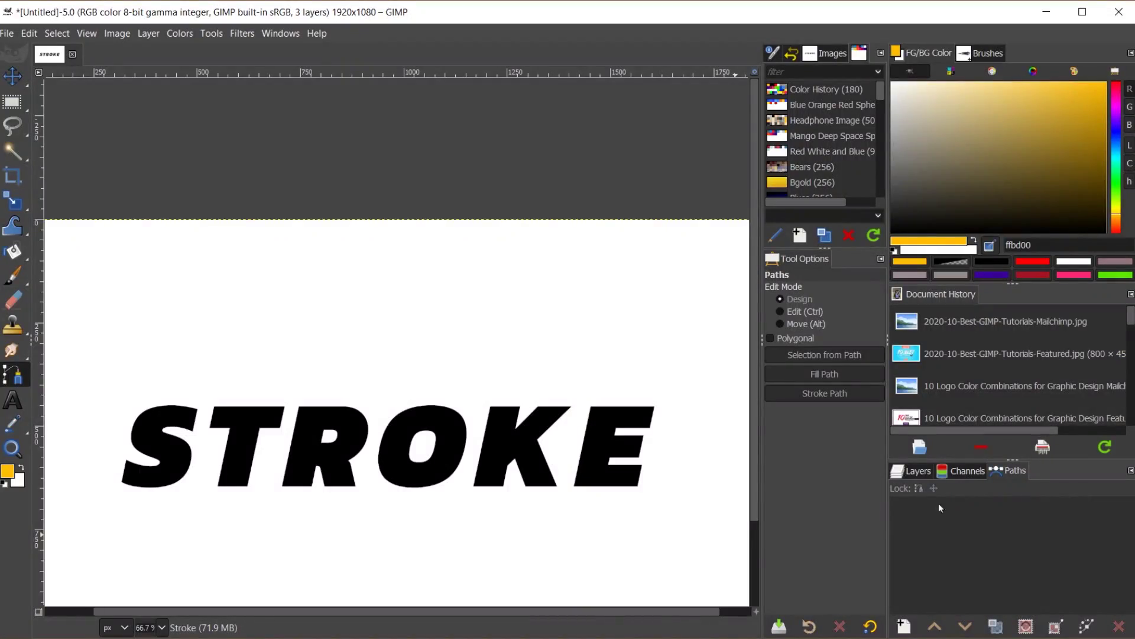
- Convert the STROKE text layer into a new path with Text to Path and make its outline visible
left_click(914, 469)
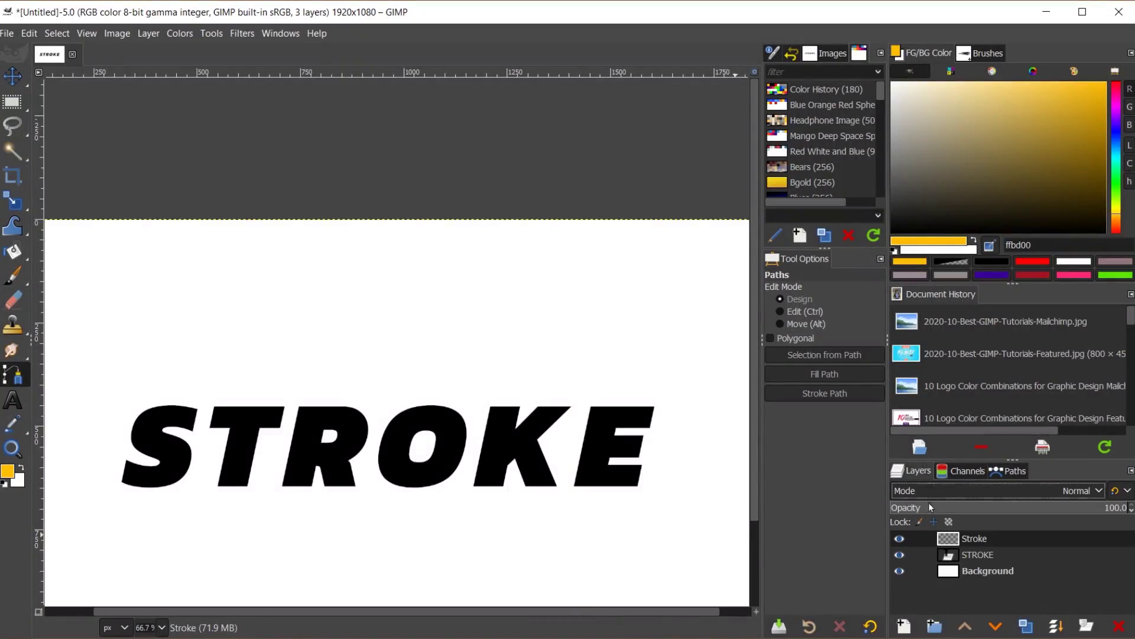
left_click(949, 556)
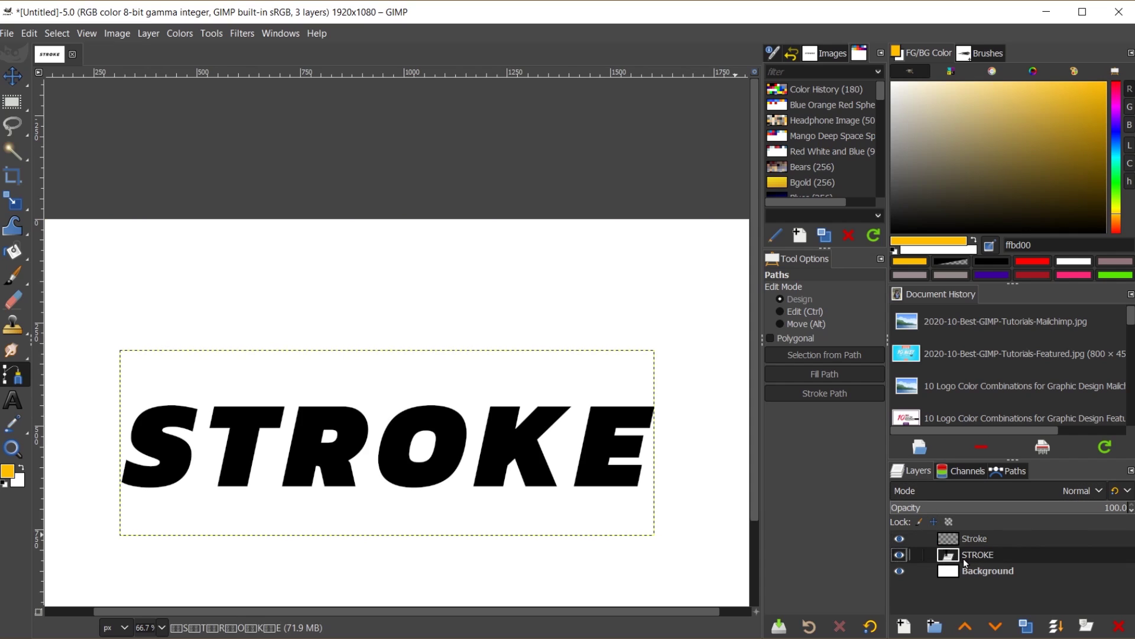
left_click(149, 34)
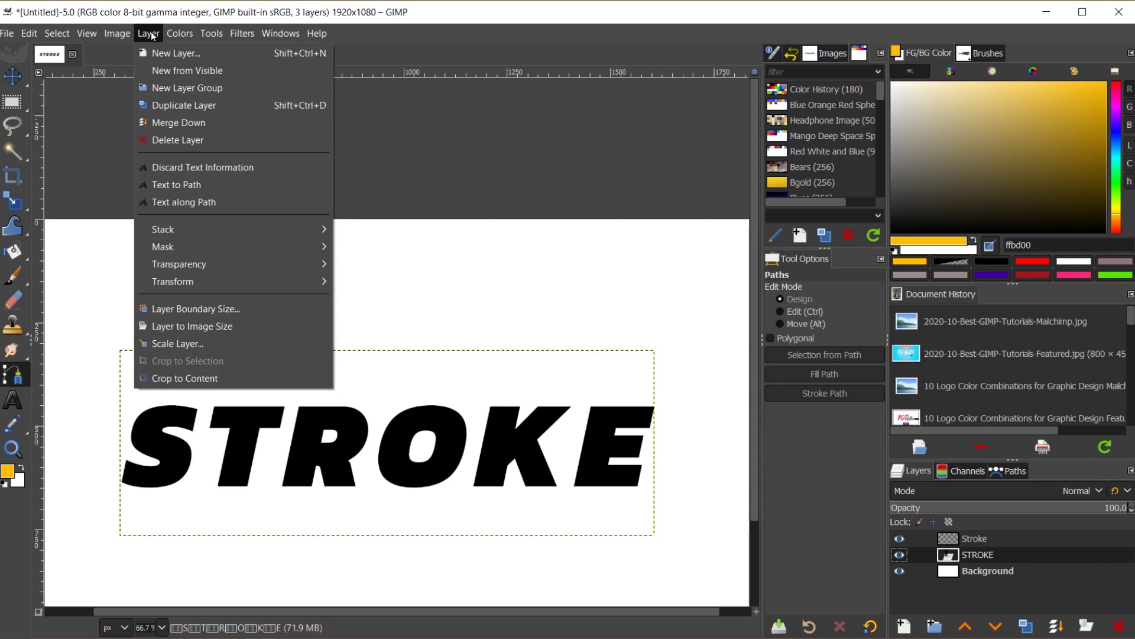
left_click(179, 185)
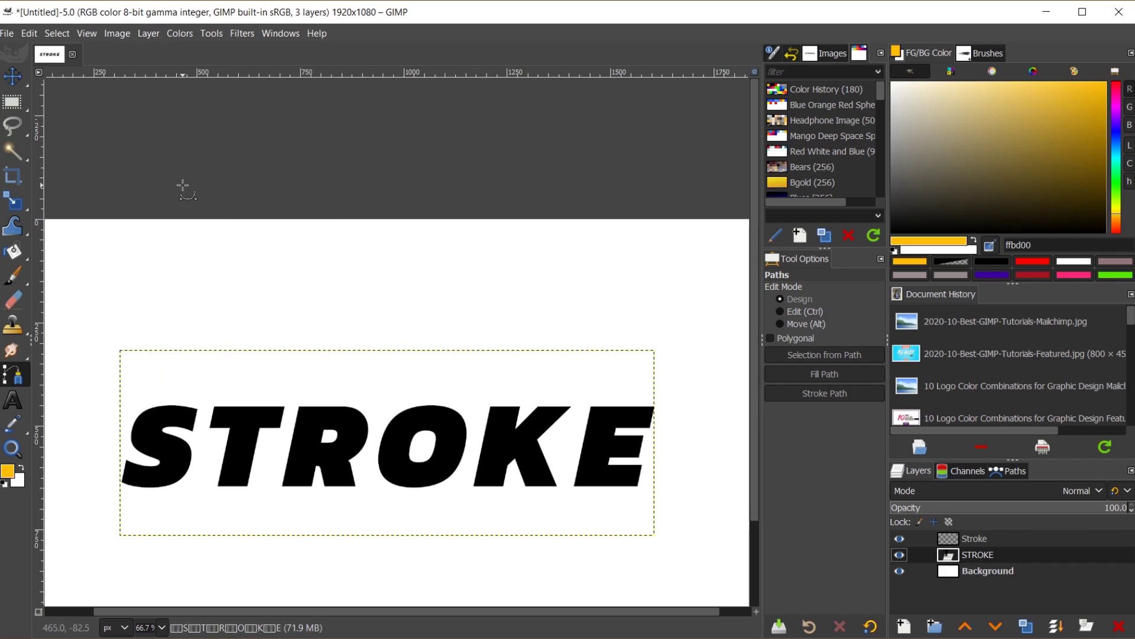
left_click(1011, 470)
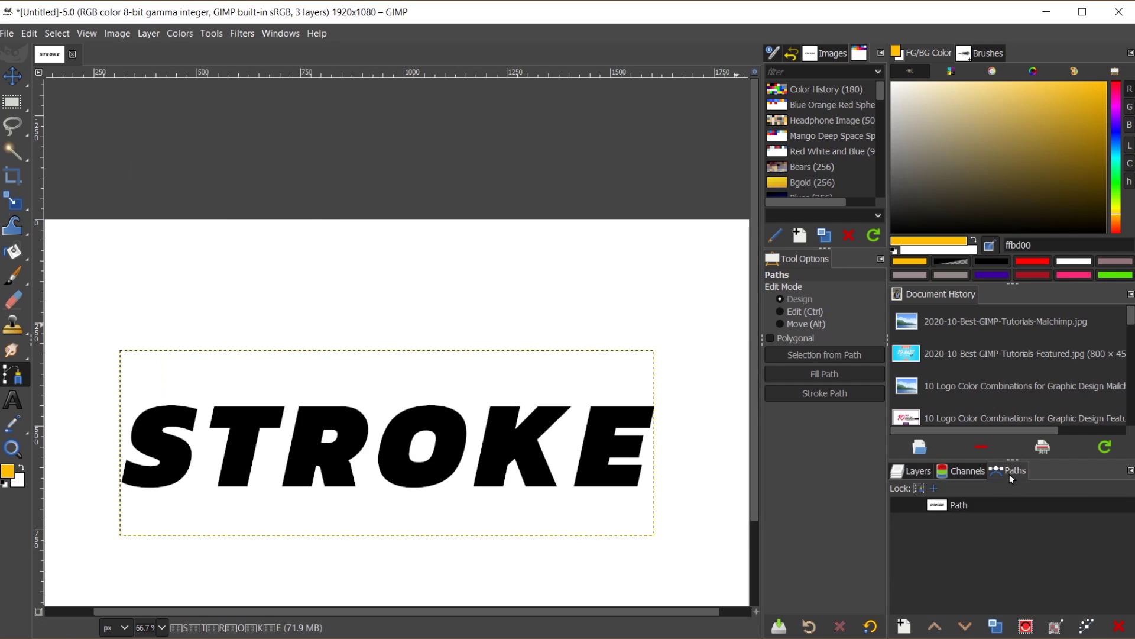
left_click(899, 505)
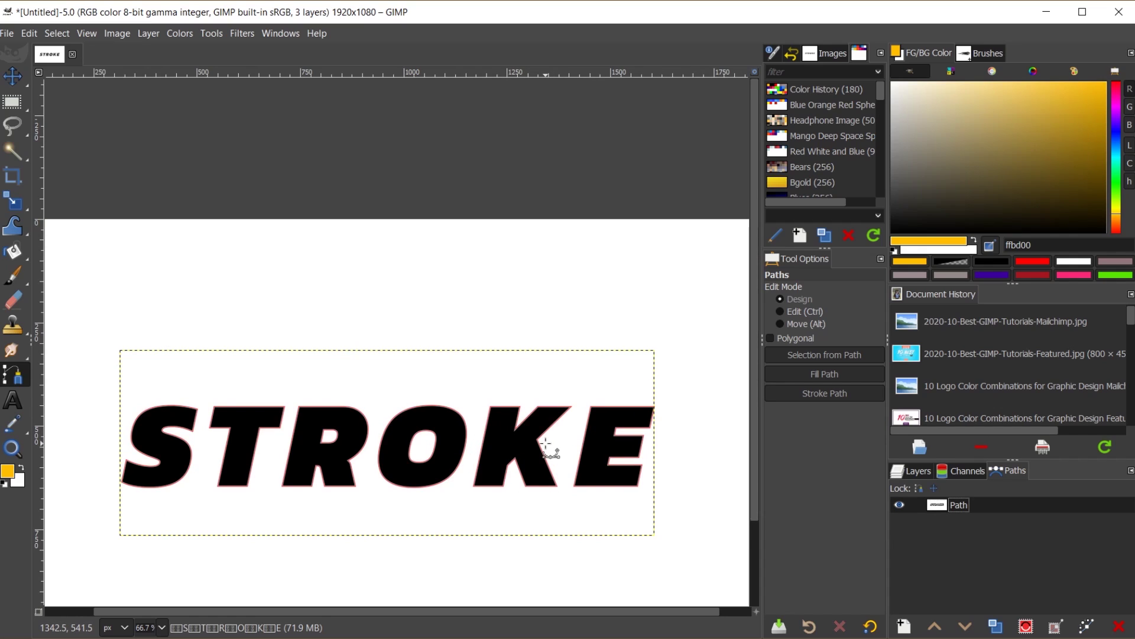
left_click(899, 505)
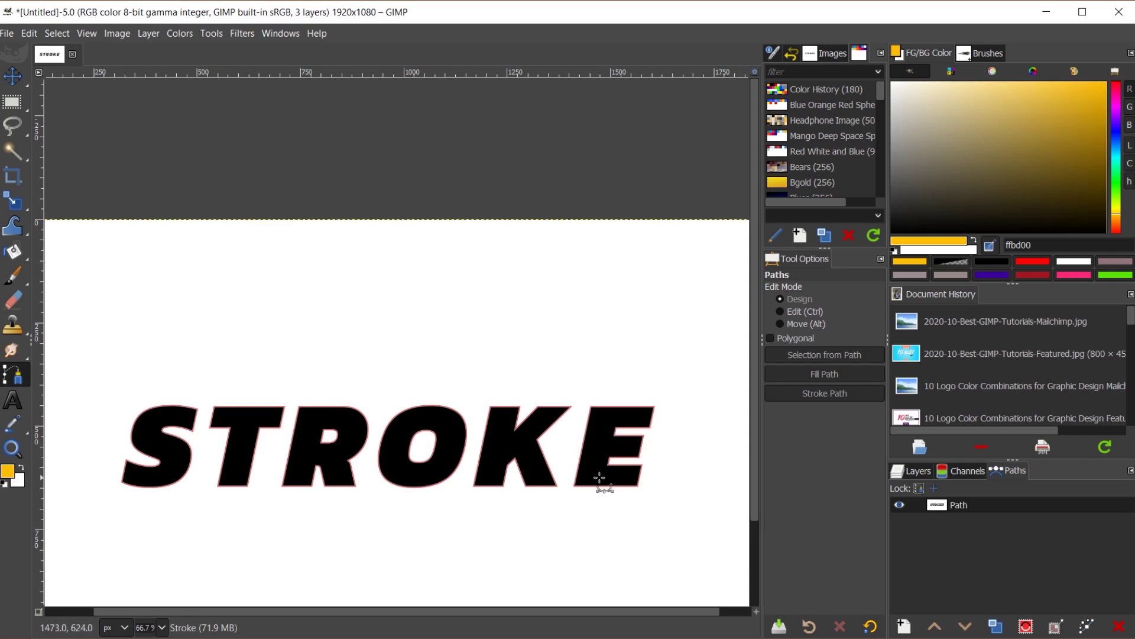
- Stroke the new path in orange ffbd00 using the solid Line dash preset
left_click(1087, 627)
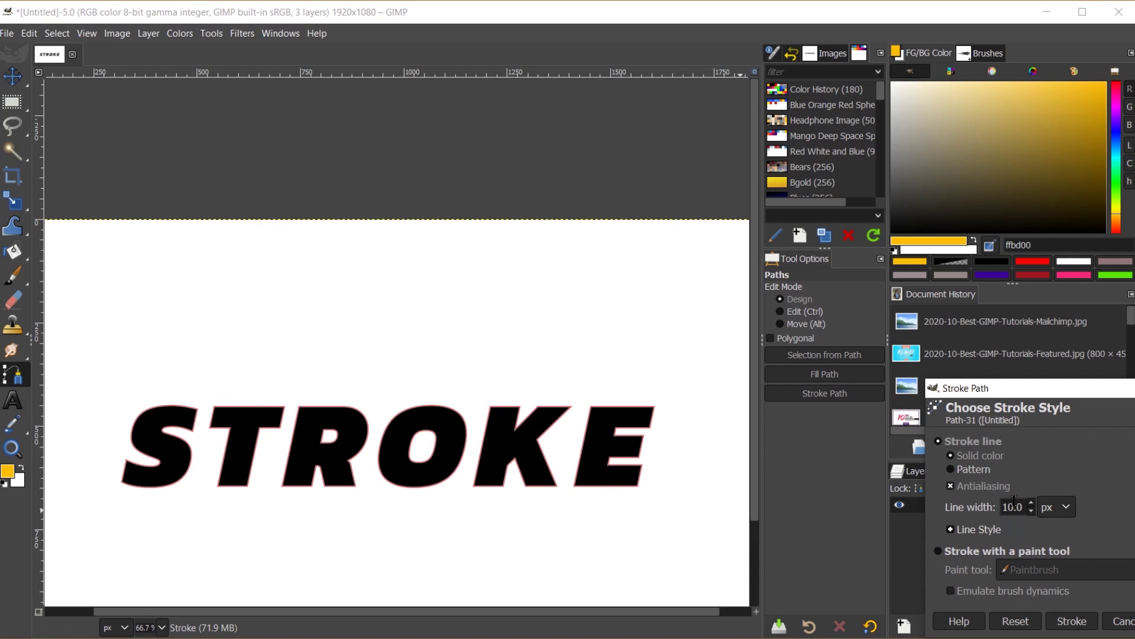
mouse_move(1039, 397)
left_mouse_down()
mouse_move(981, 365)
mouse_move(979, 349)
left_mouse_up()
left_click(894, 483)
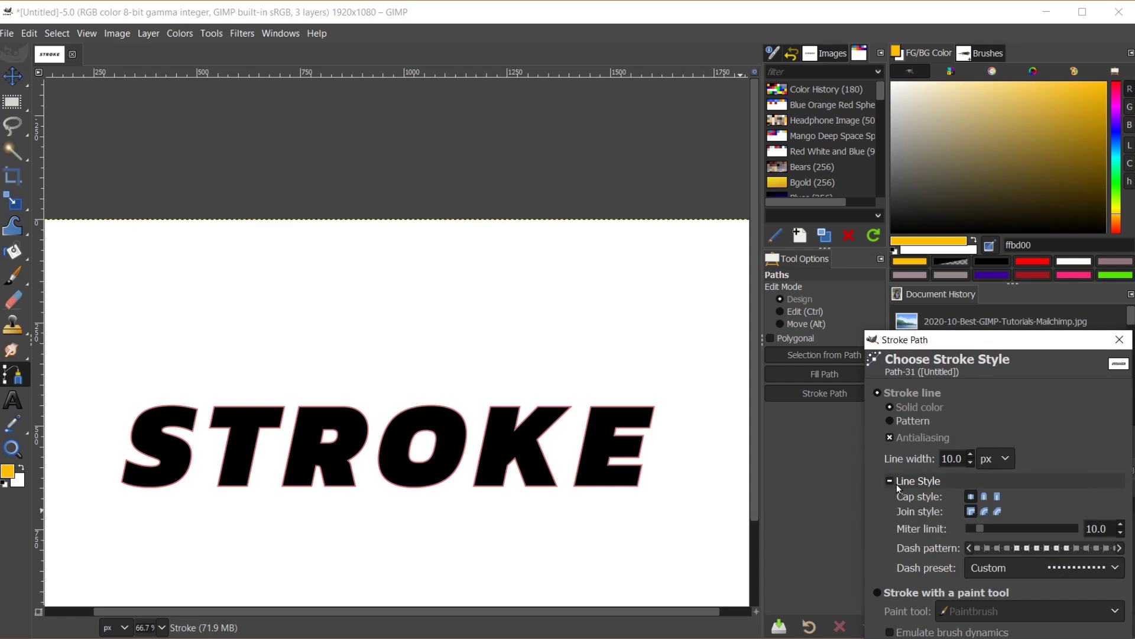
left_click(1010, 571)
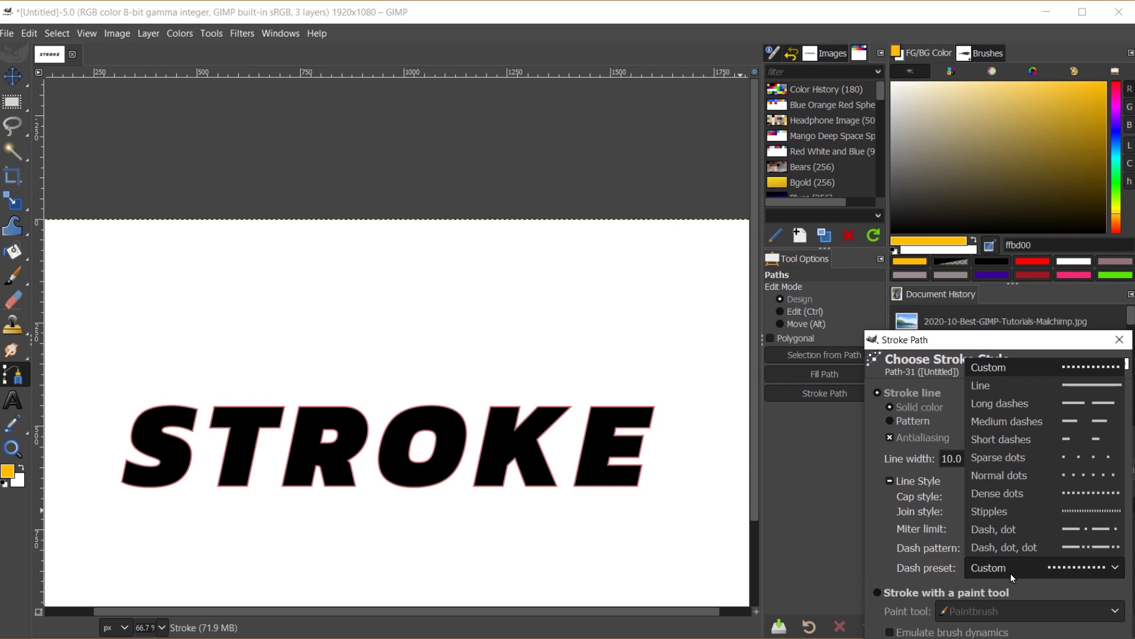
left_click(1019, 390)
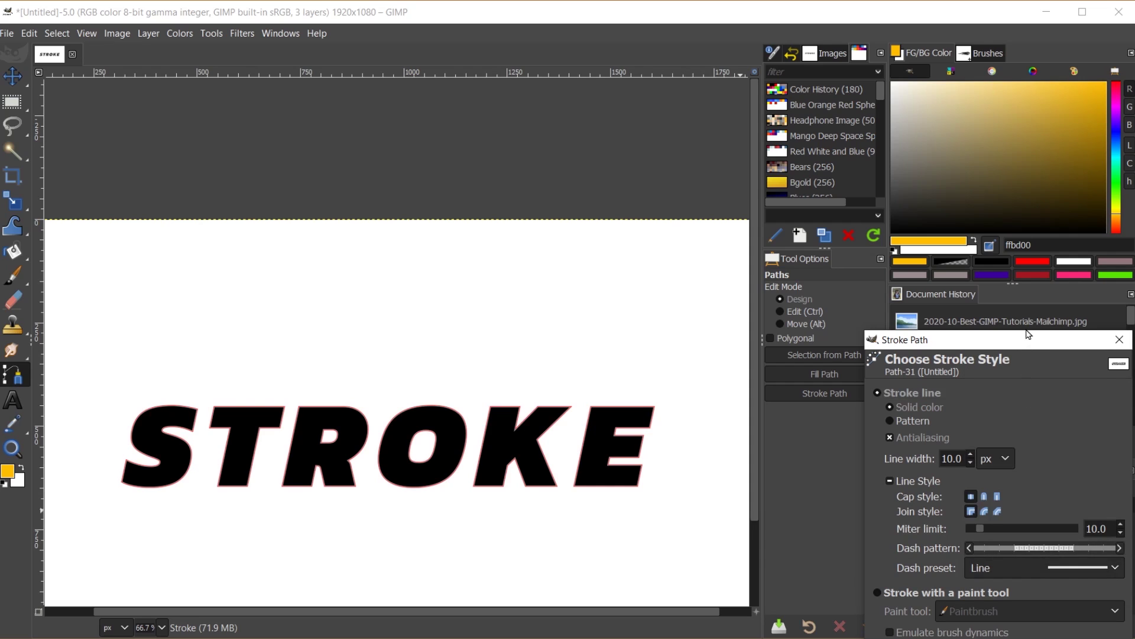
mouse_move(1025, 343)
left_mouse_down()
mouse_move(1033, 274)
mouse_move(979, 193)
left_mouse_up()
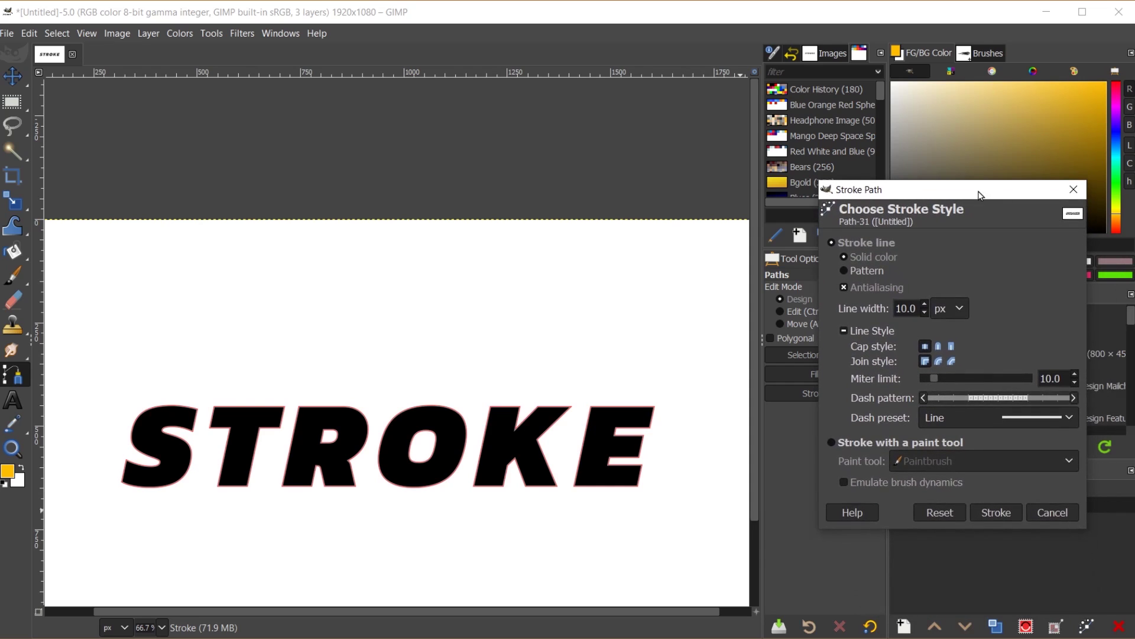
left_click(996, 512)
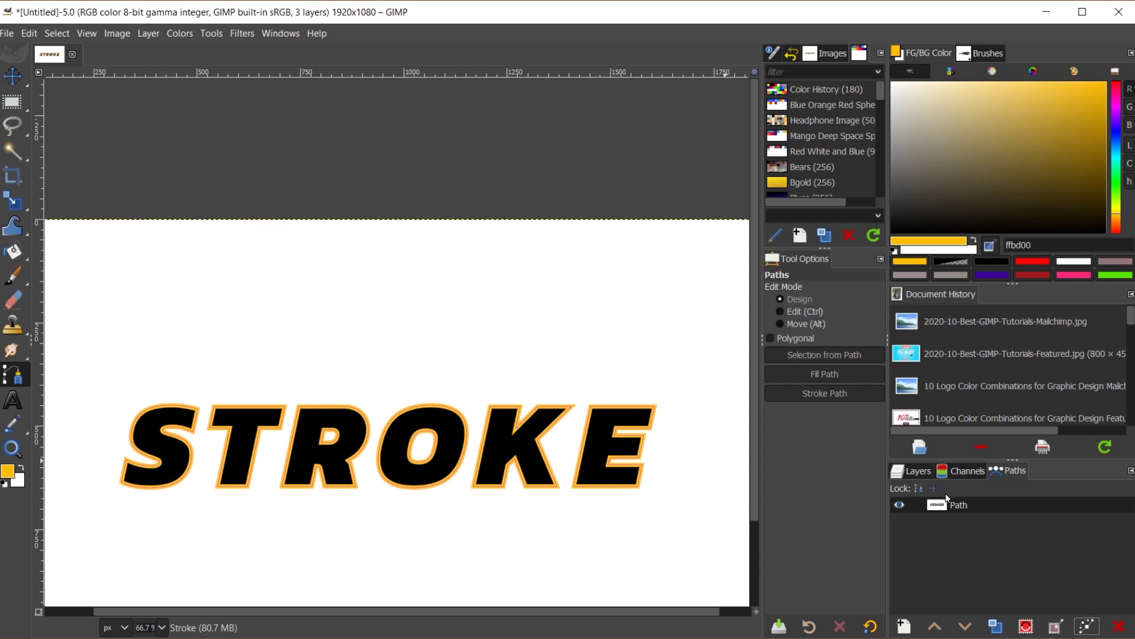
- Move the Stroke layer below STROKE and add a new Stroke2 layer beneath it
left_click(924, 472)
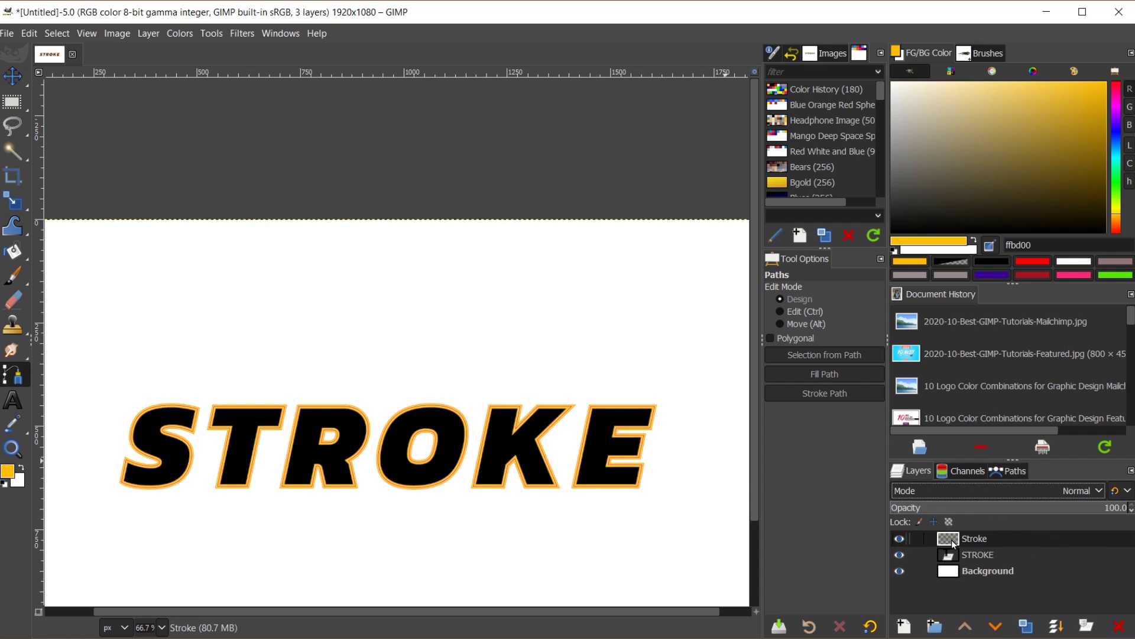
left_click_drag(950, 539, 955, 564)
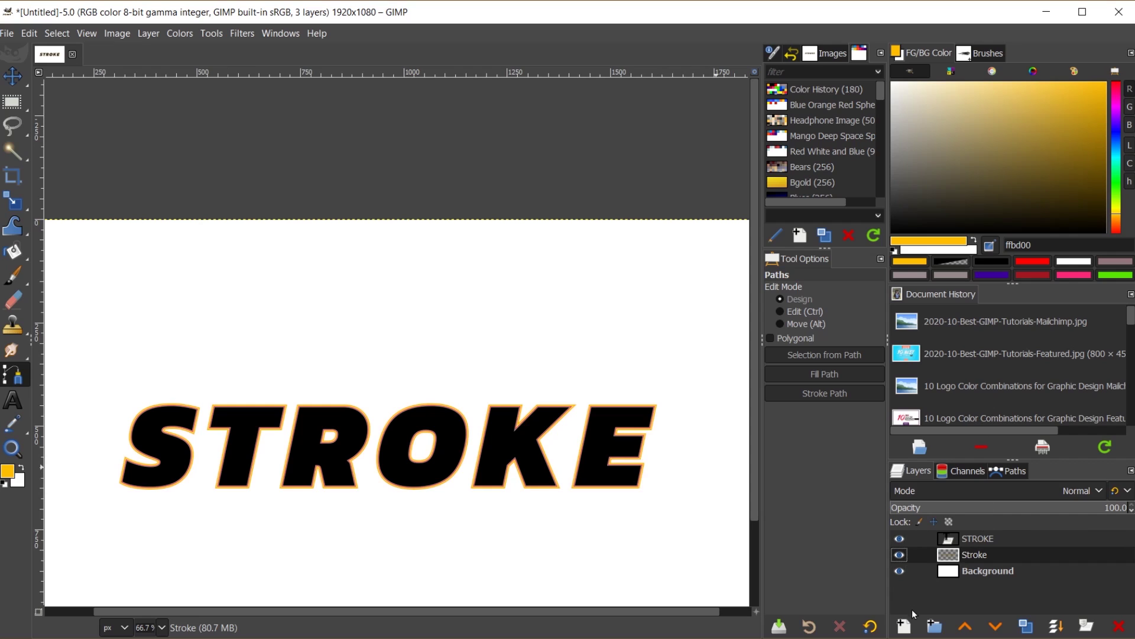
left_click(903, 626)
left_click(873, 333)
left_click(1014, 618)
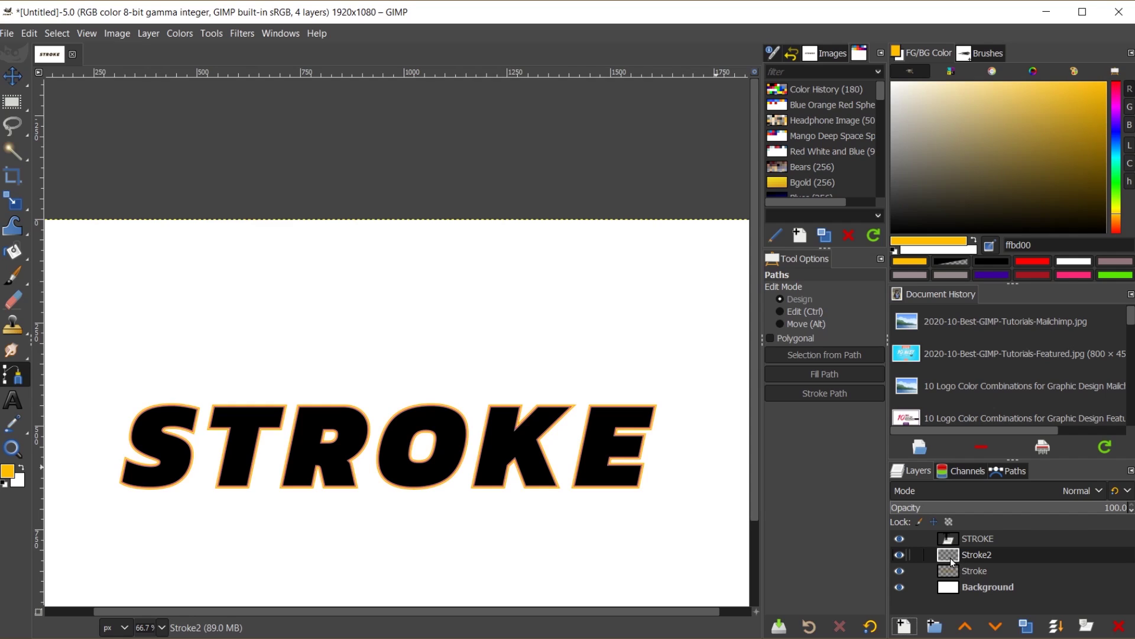
left_click_drag(952, 561, 959, 580)
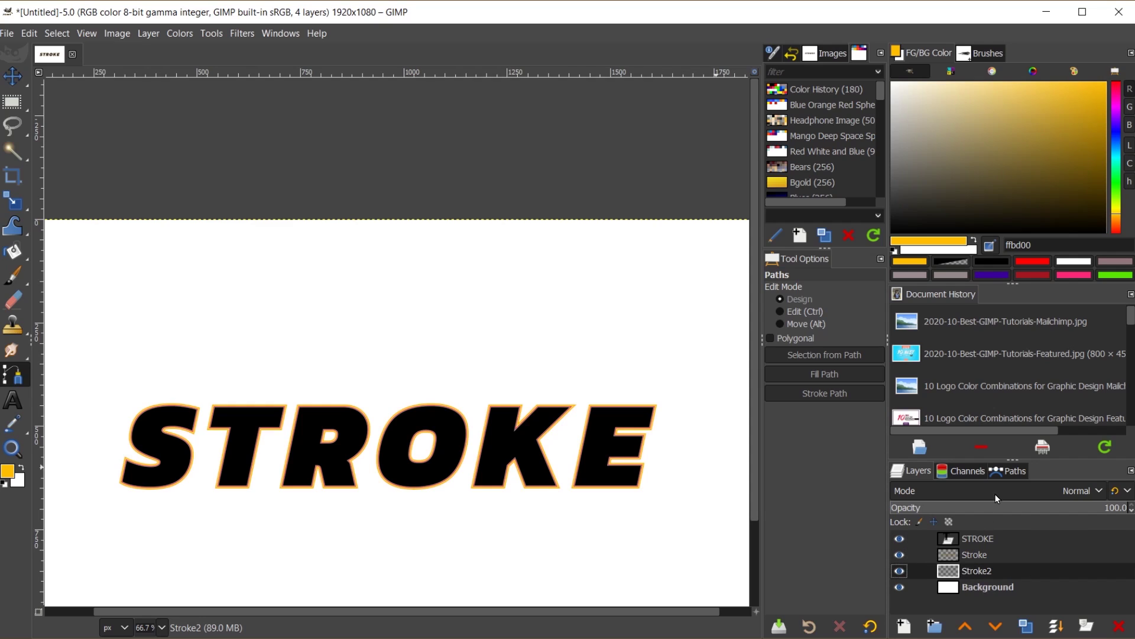
- Stroke the text path on Stroke2 with a 20 px red ff0000 line, then hide the path
left_click(1009, 473)
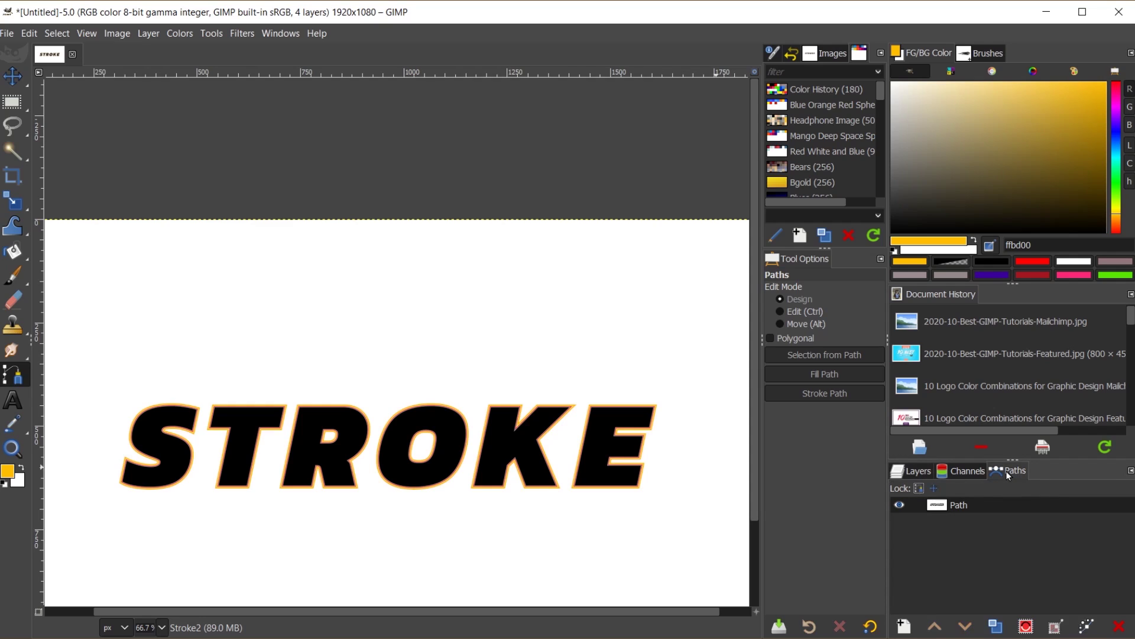
left_click(1085, 626)
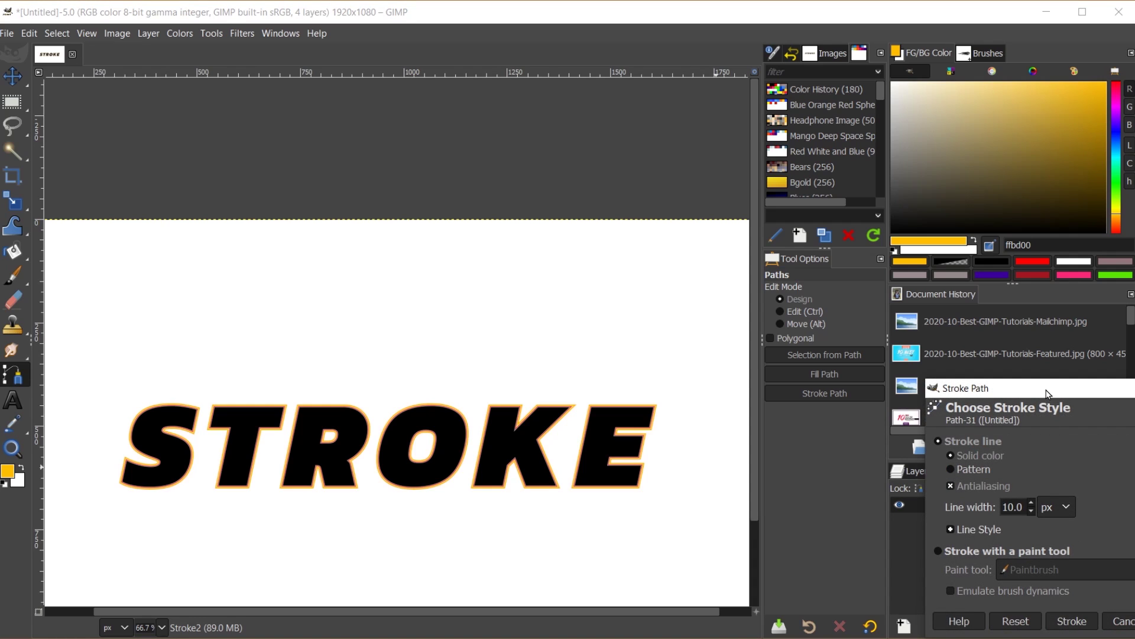
left_click_drag(1046, 394, 899, 217)
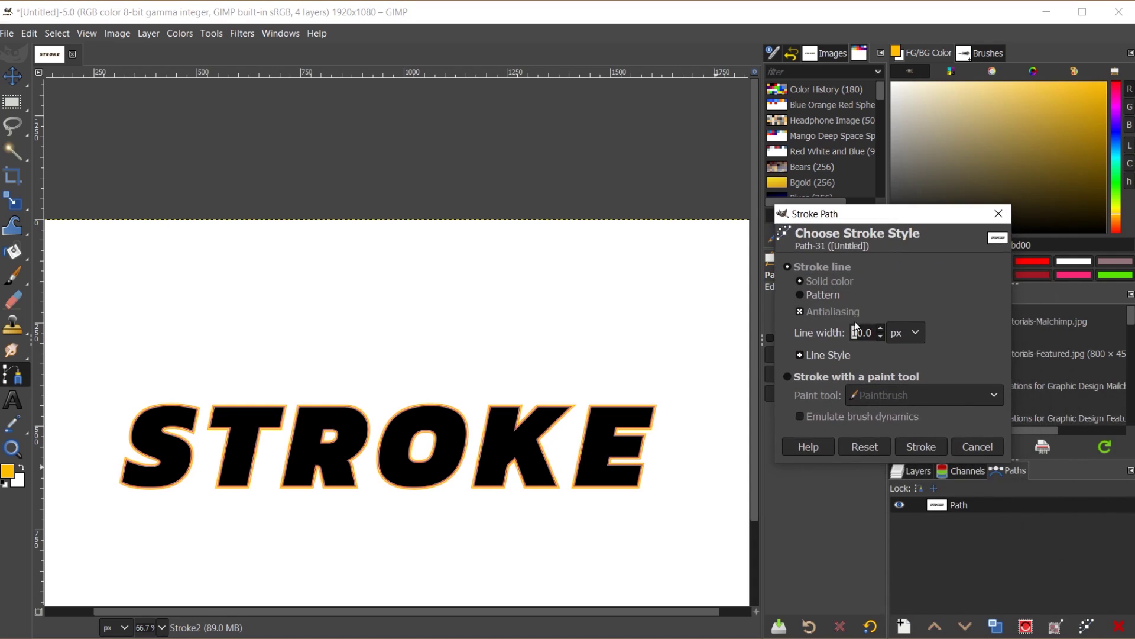
type("2")
left_click(9, 471)
left_click(309, 314)
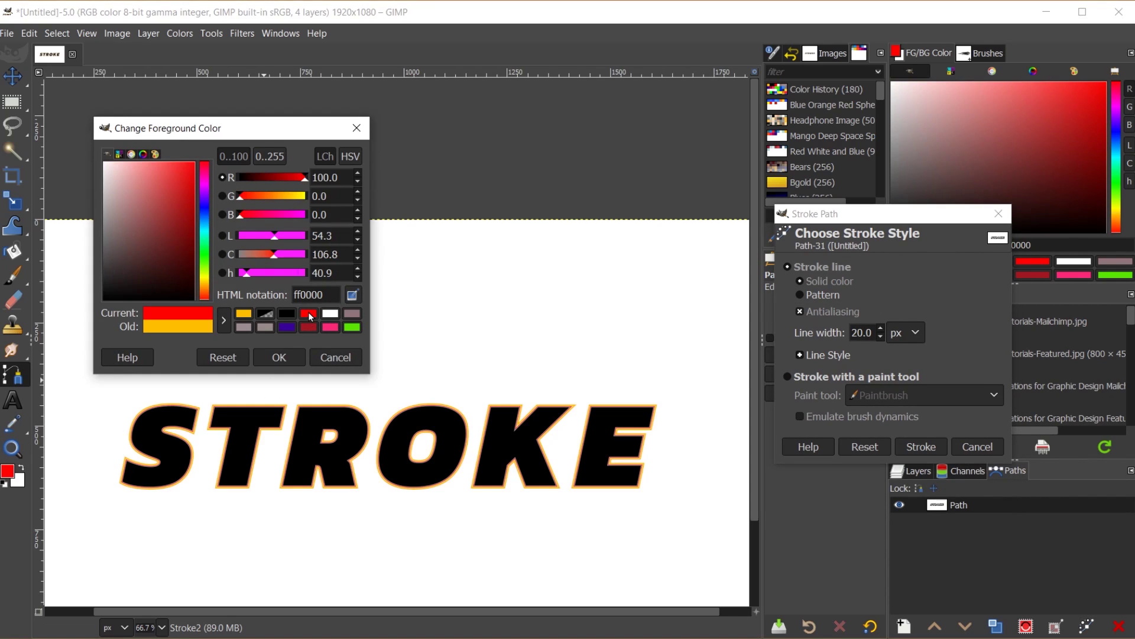
left_click(290, 358)
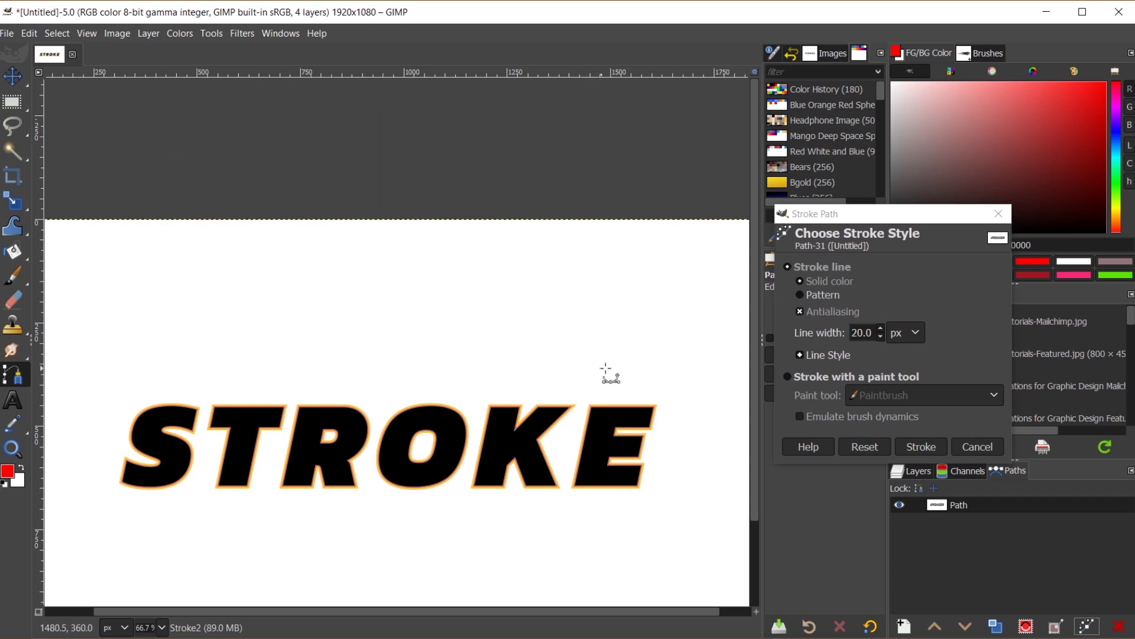
left_click(920, 445)
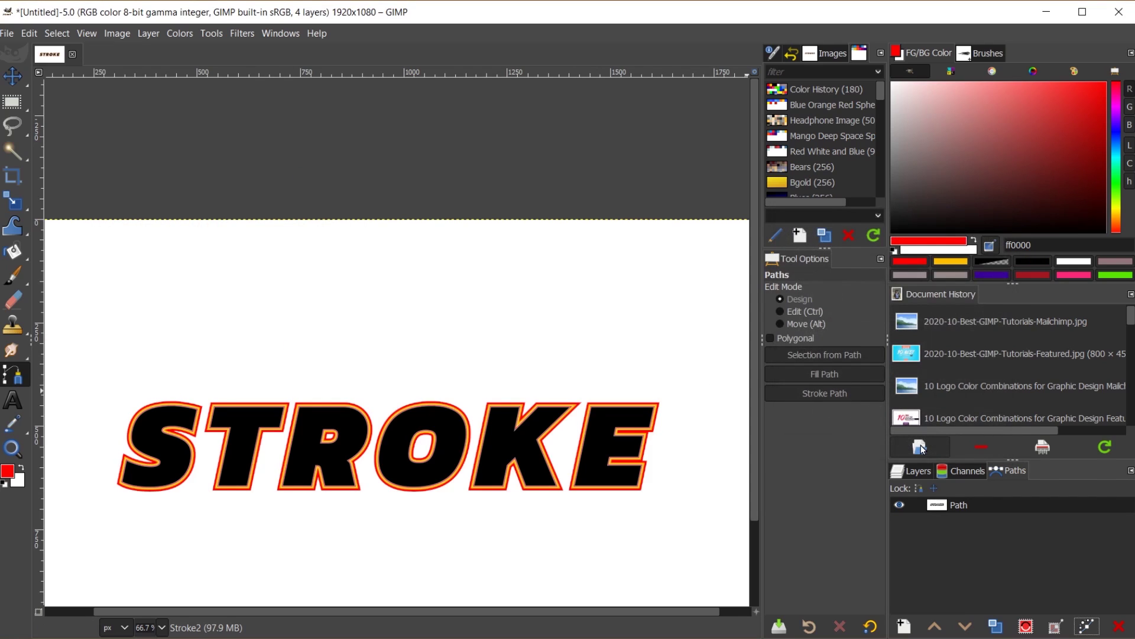
left_click(898, 505)
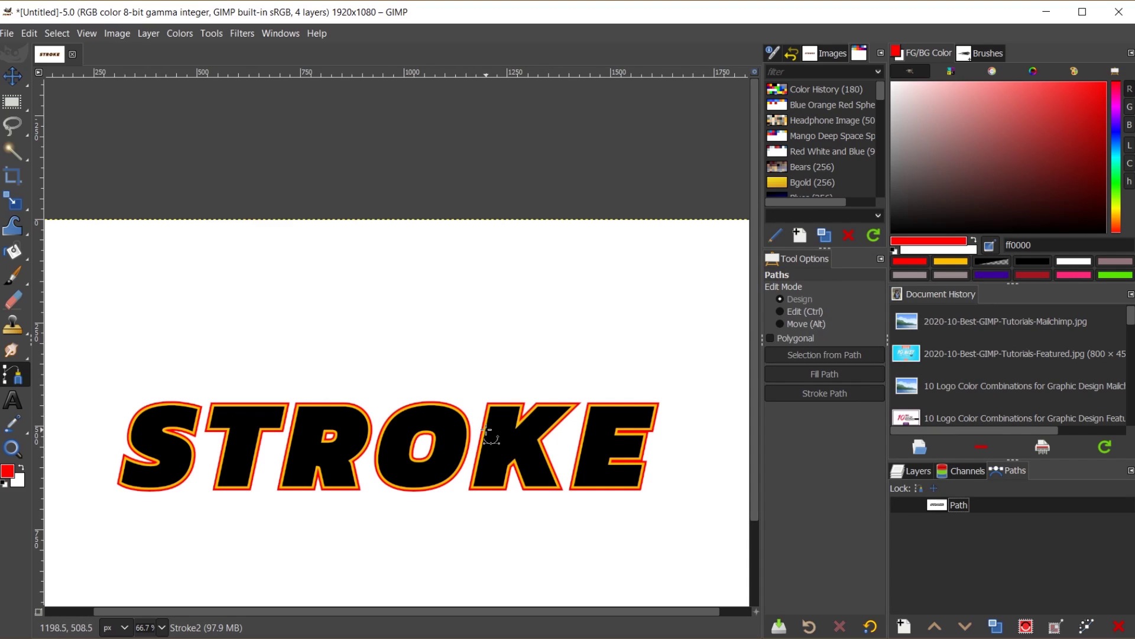
- Delete the Stroke2 and Stroke layers and make the STROKE text layer active
left_click(905, 471)
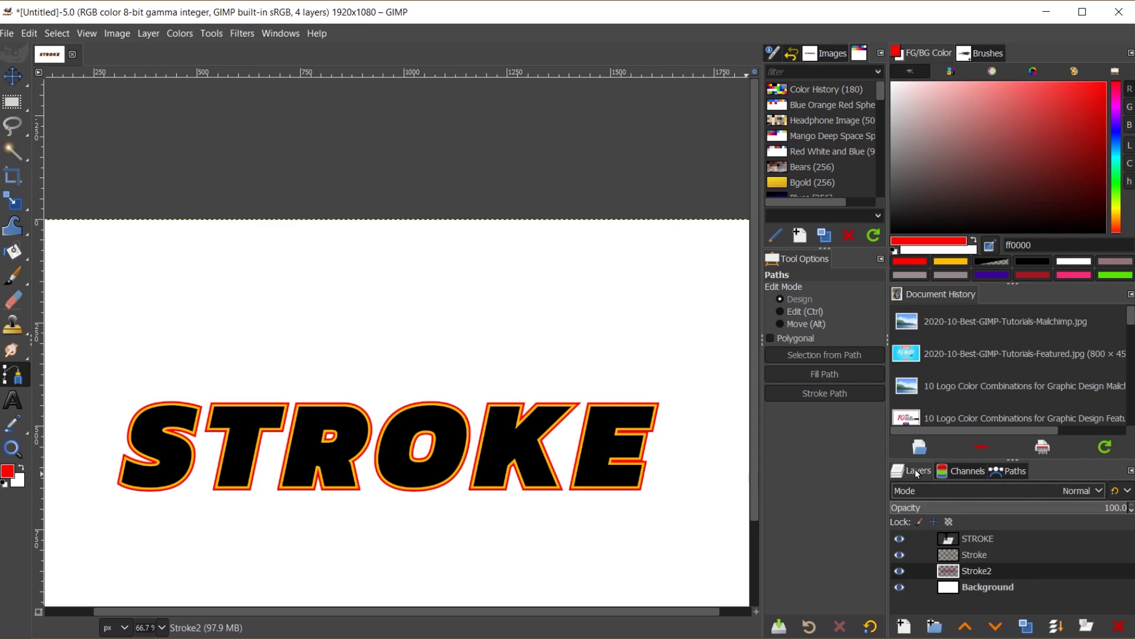
left_click(1117, 627)
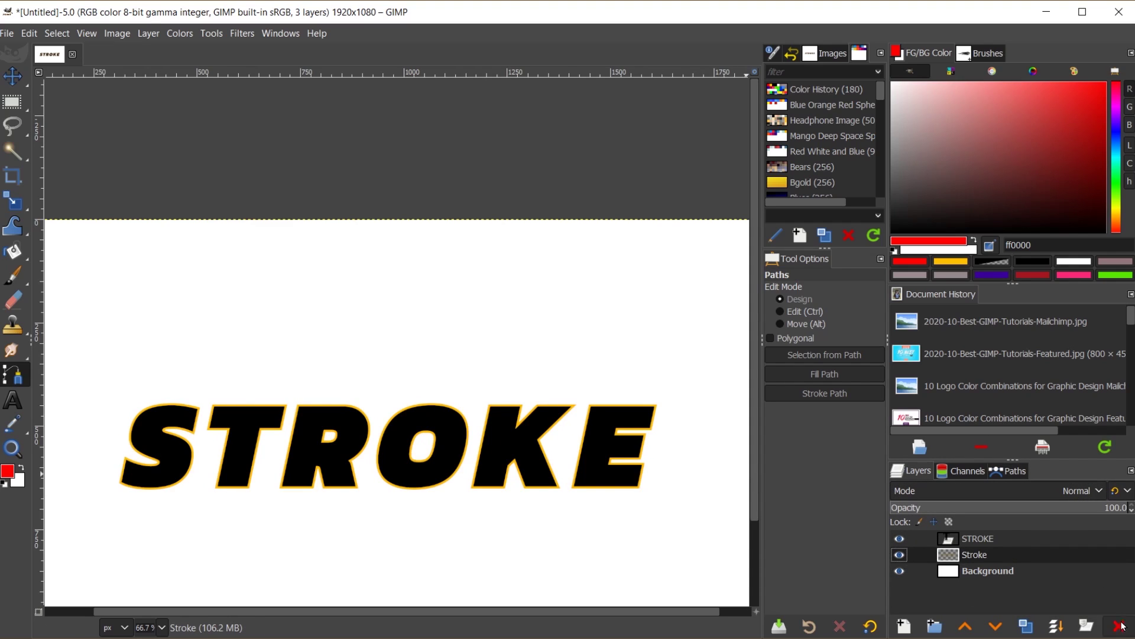
left_click(1119, 627)
left_click(949, 539)
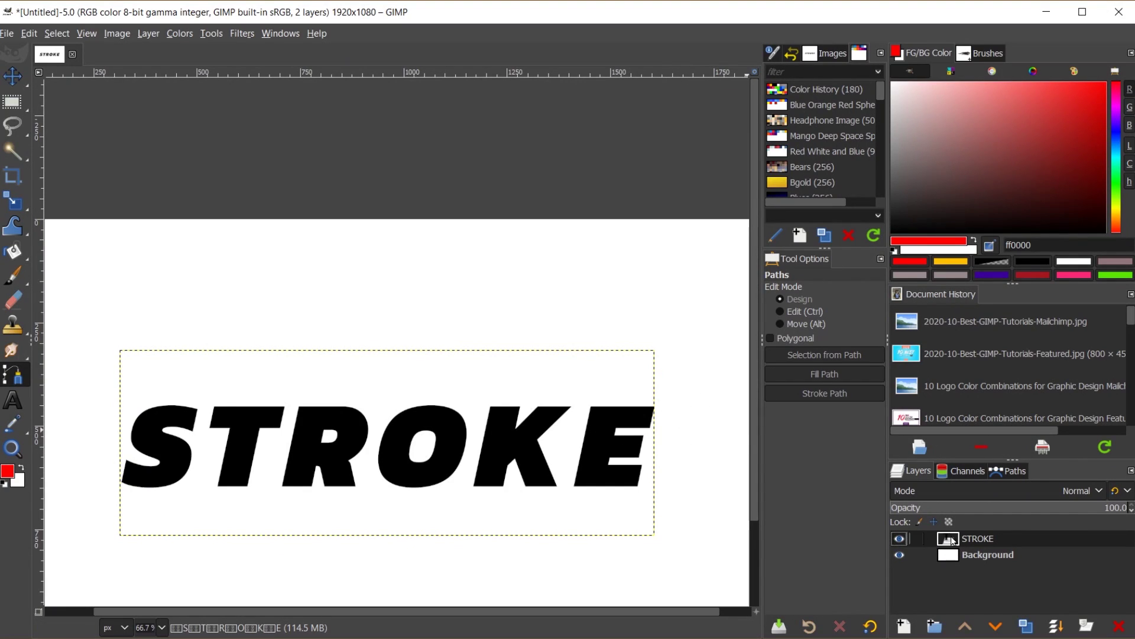
- Select the STROKE letters' shape with Alpha to Selection from the Layer menu
left_click(954, 540, "alt")
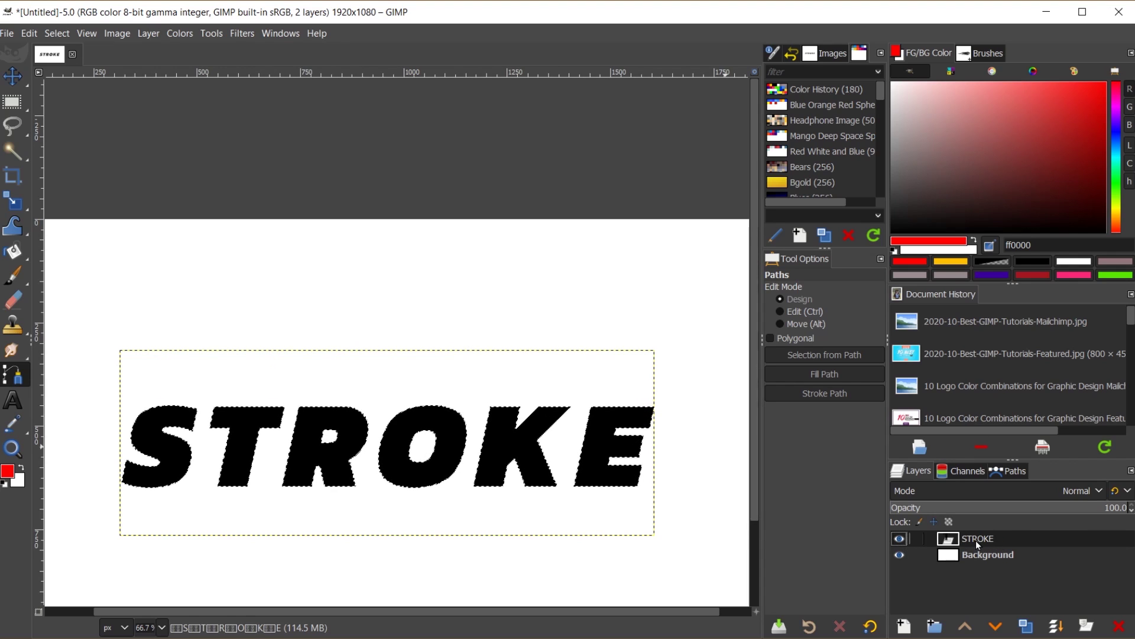
left_click(149, 33)
mouse_move(188, 265)
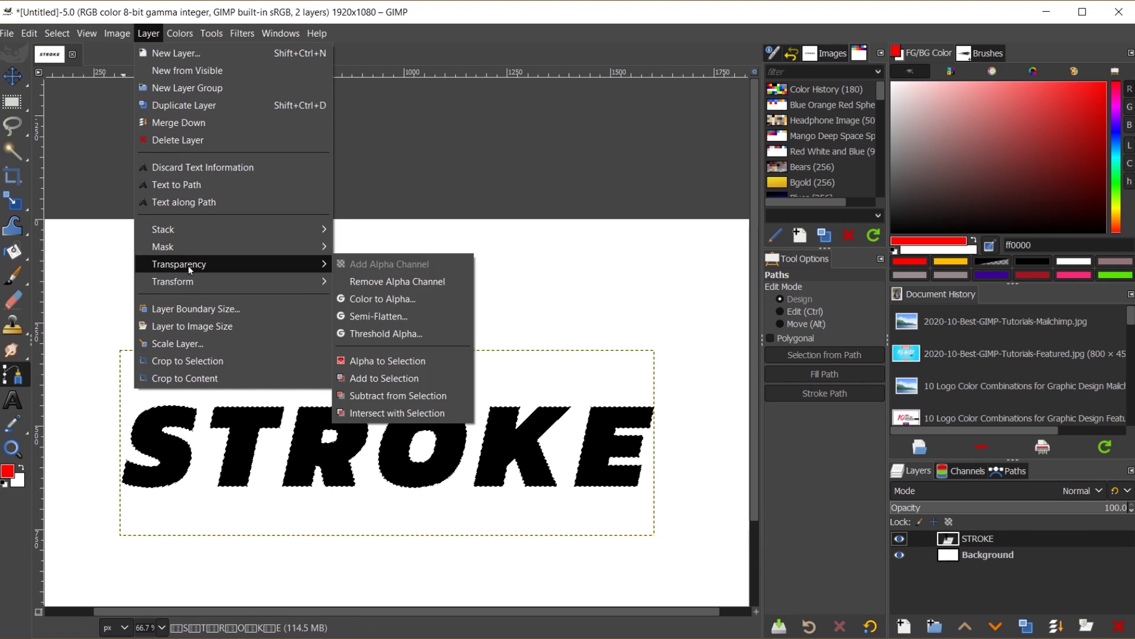
left_click(387, 361)
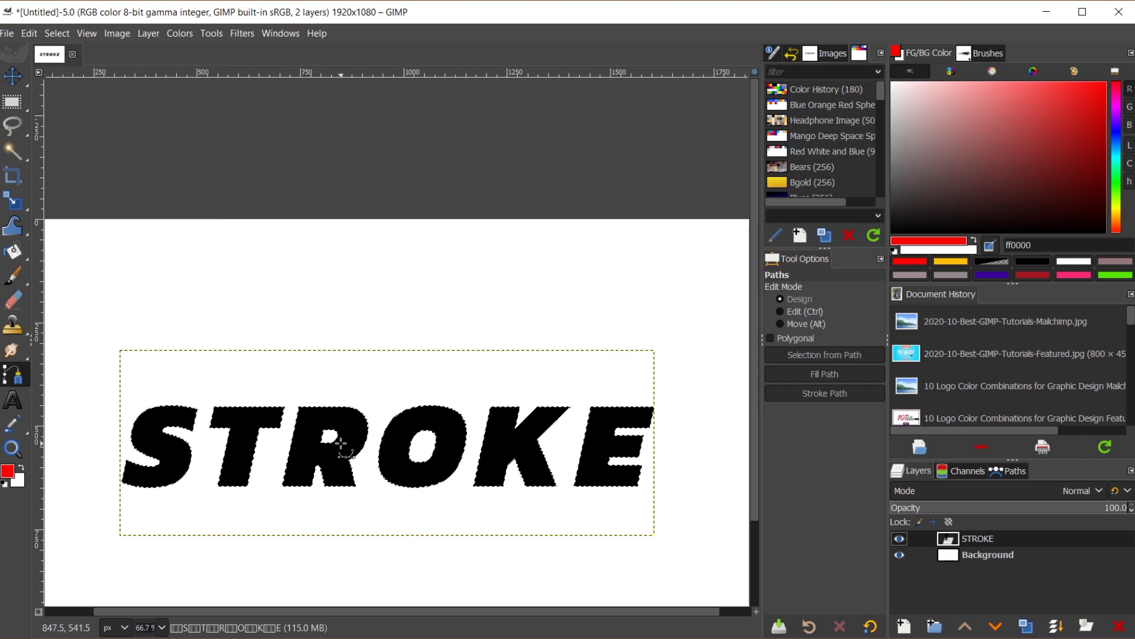
- Grow the letter selection by 10 pixels
left_click(58, 33)
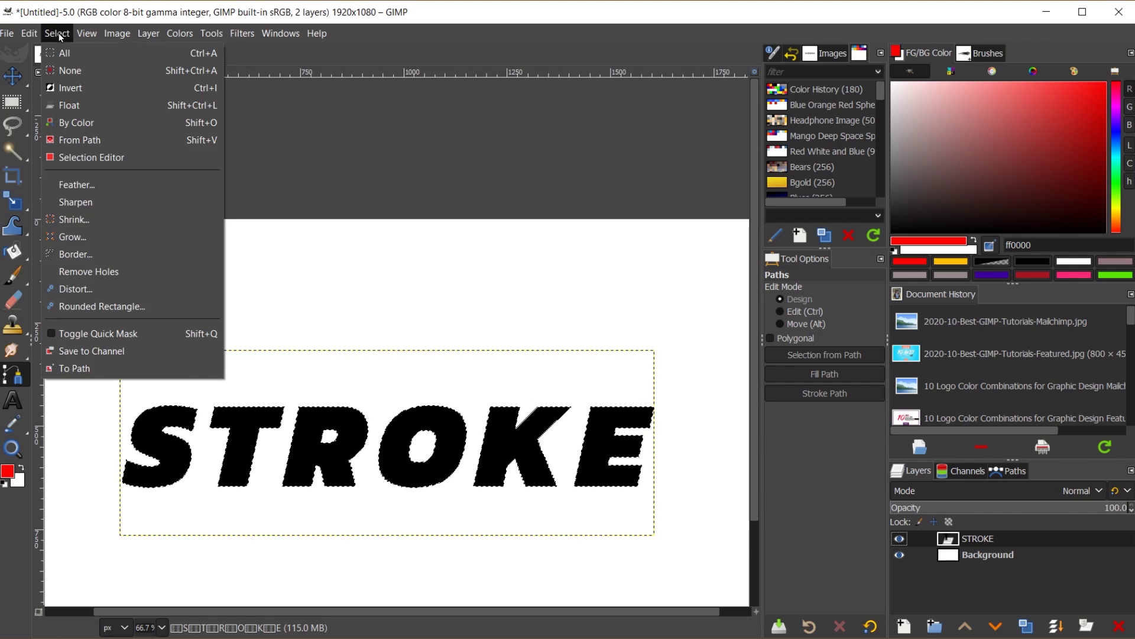
left_click(94, 237)
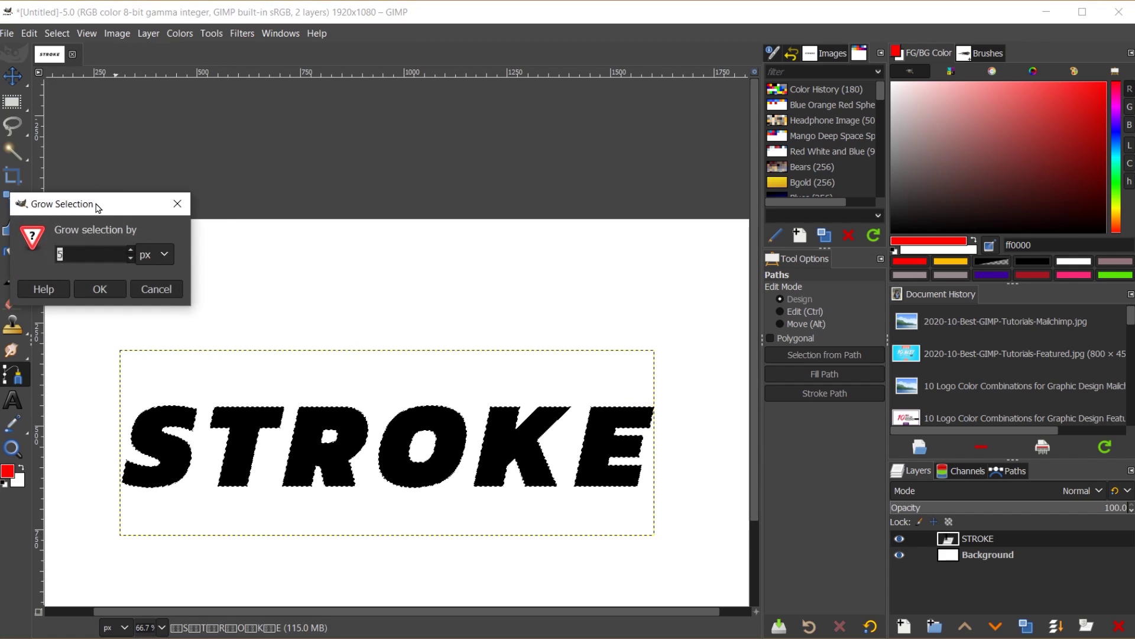
left_click_drag(98, 207, 490, 135)
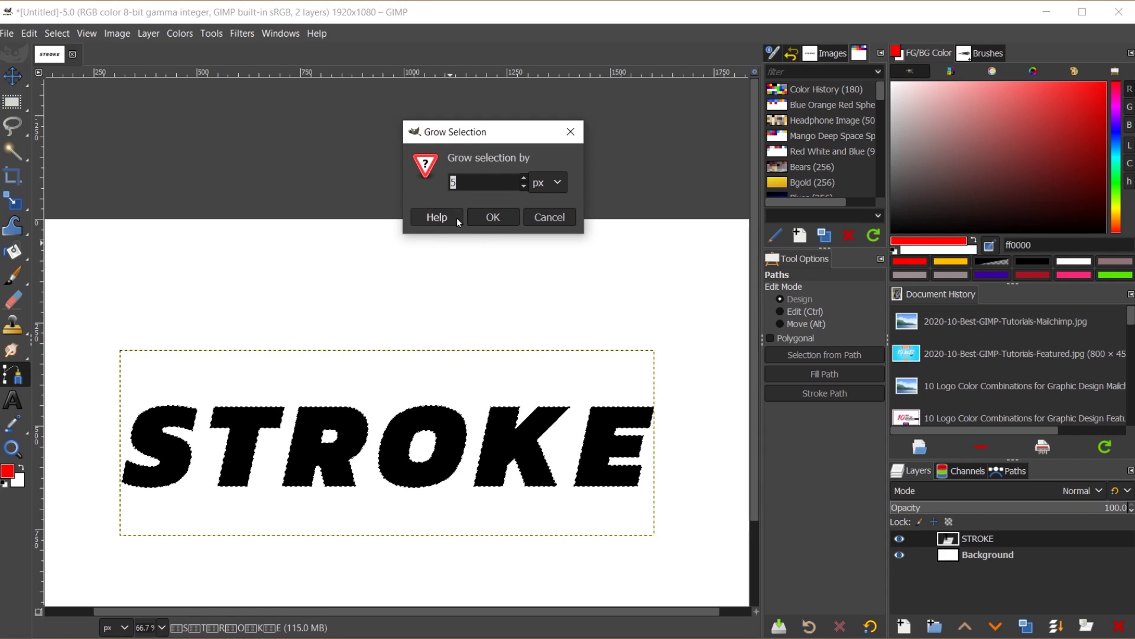
left_click(547, 184)
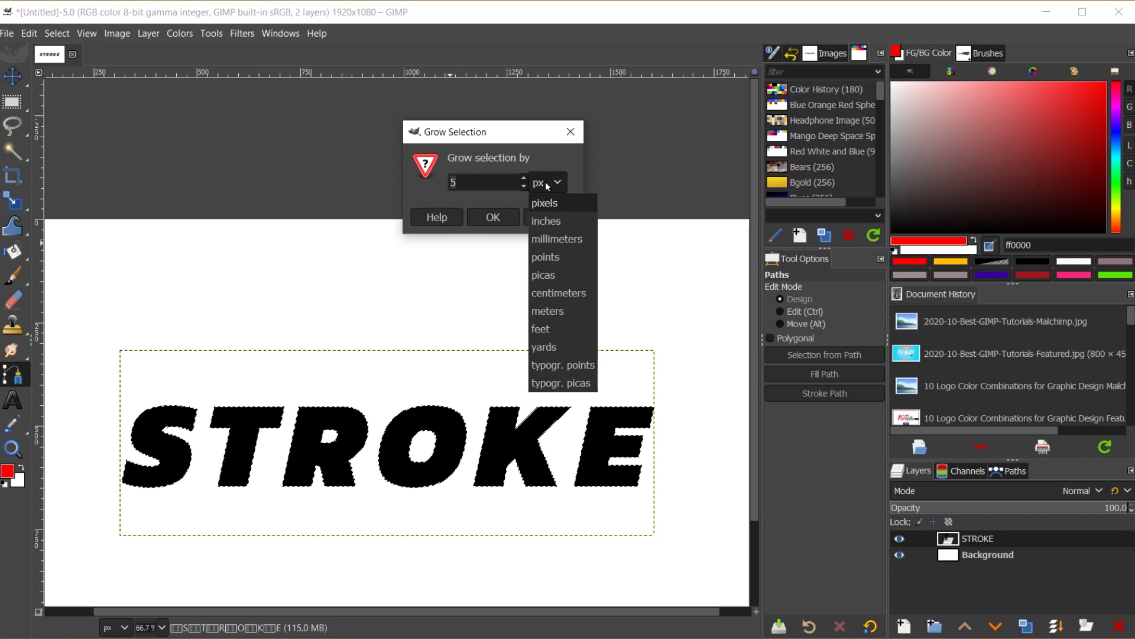
left_click(549, 188)
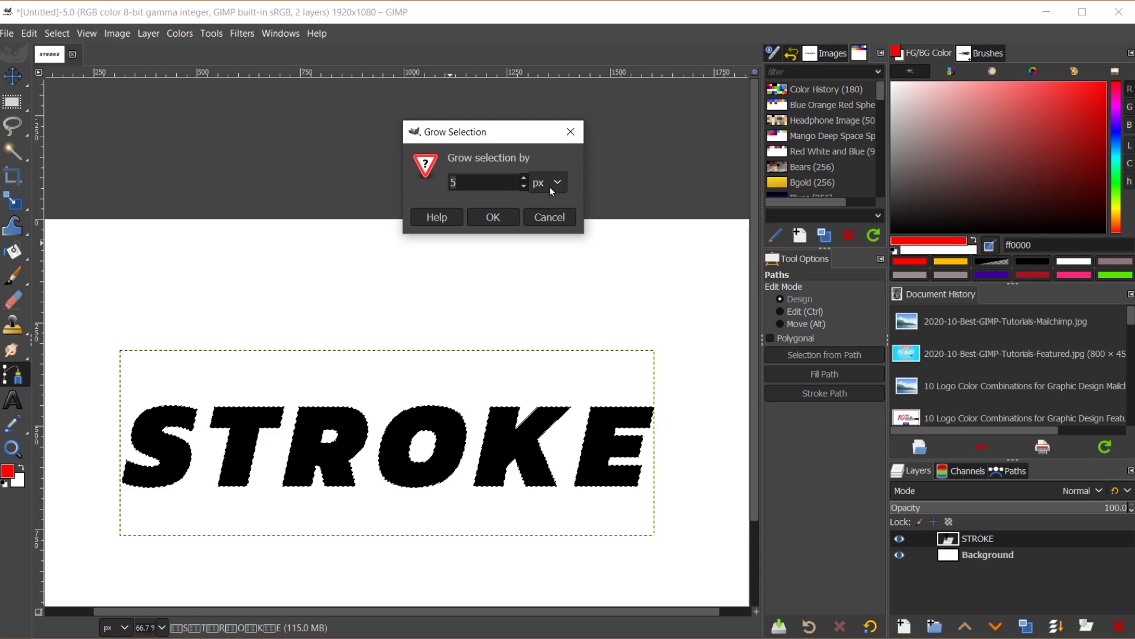
type("10")
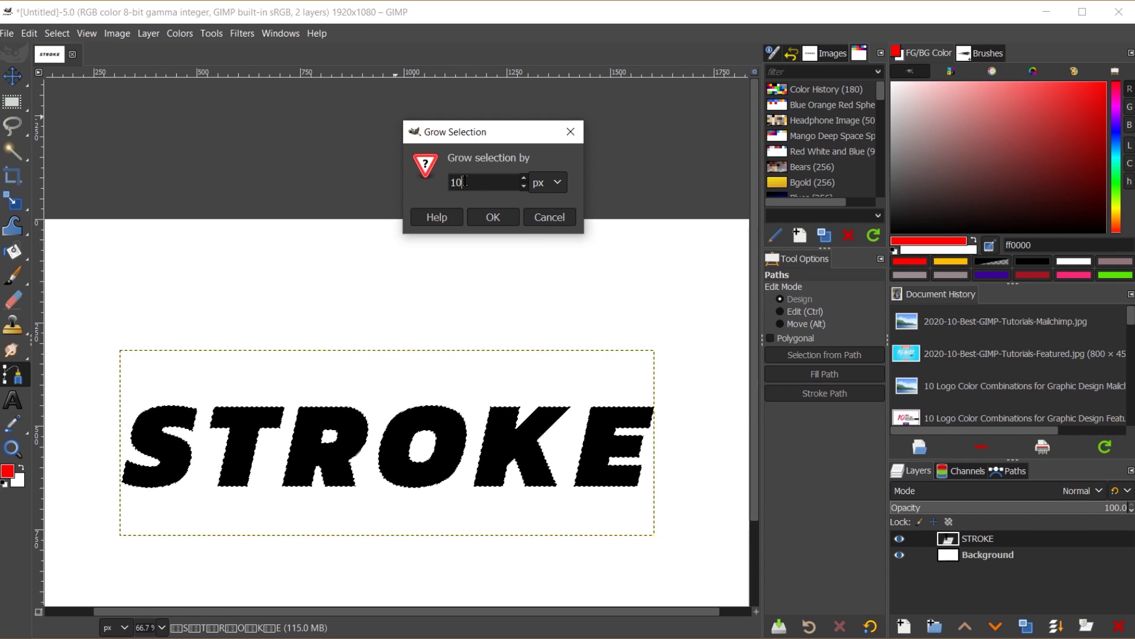
left_click(496, 218)
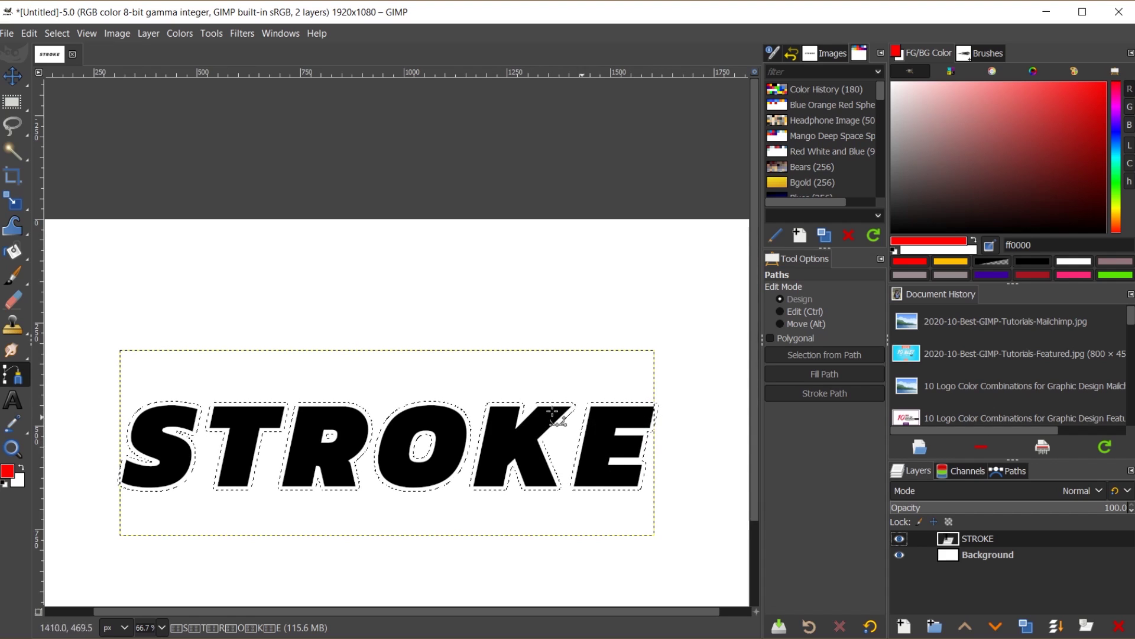
- Create a layer named Stroke beneath the STROKE text layer and drop the red foreground colour onto the canvas
left_click(903, 625)
left_click(871, 333)
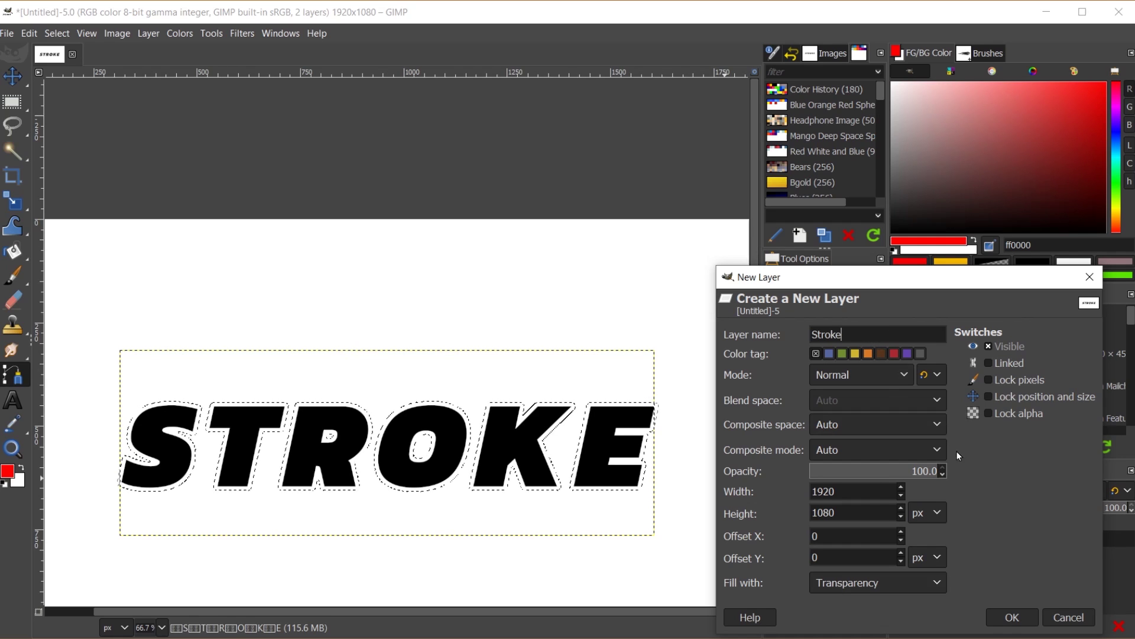
left_click(1011, 615)
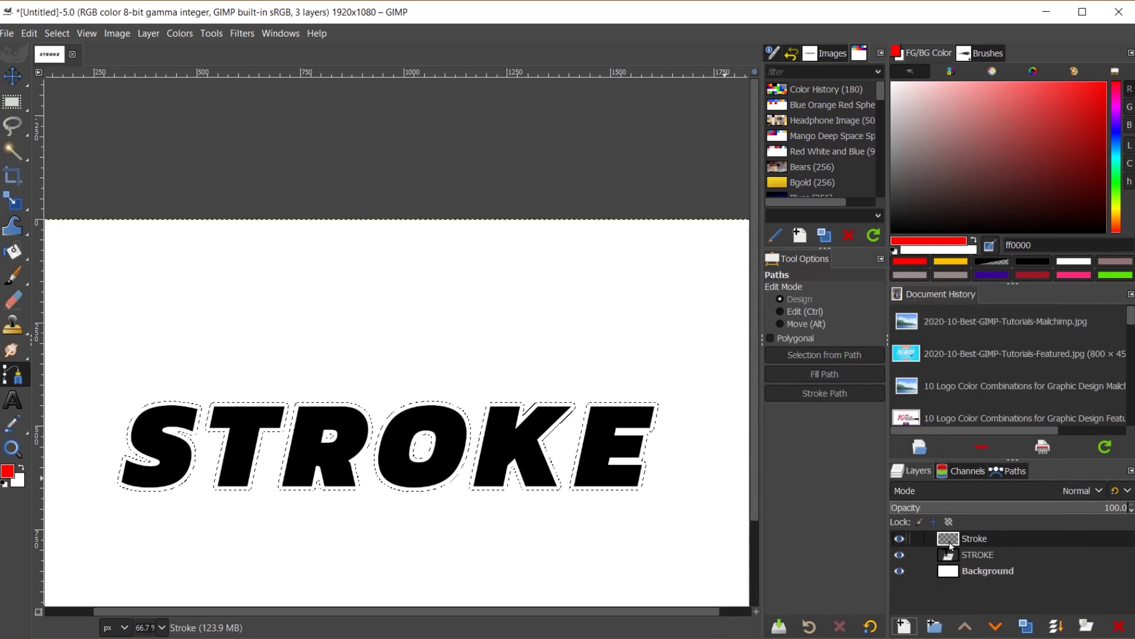
left_click_drag(949, 541, 956, 562)
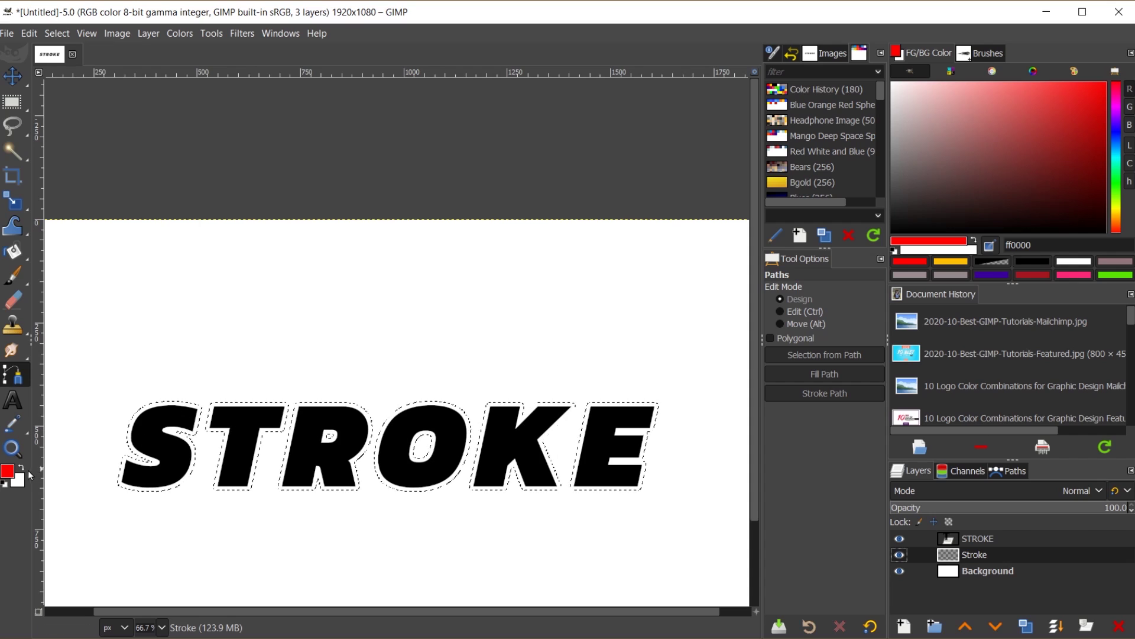
mouse_move(8, 473)
left_mouse_down()
mouse_move(54, 479)
mouse_move(180, 455)
mouse_move(168, 442)
left_mouse_up()
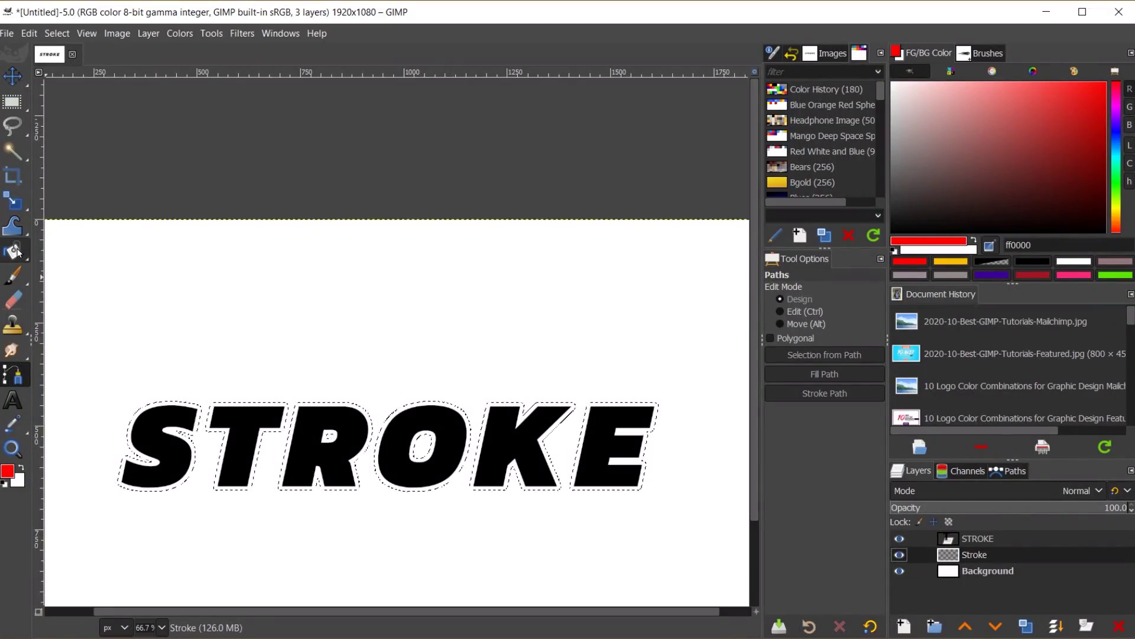
- Drag a gradient across the outline from S toward K, shifting its midpoint toward the start
mouse_move(18, 253)
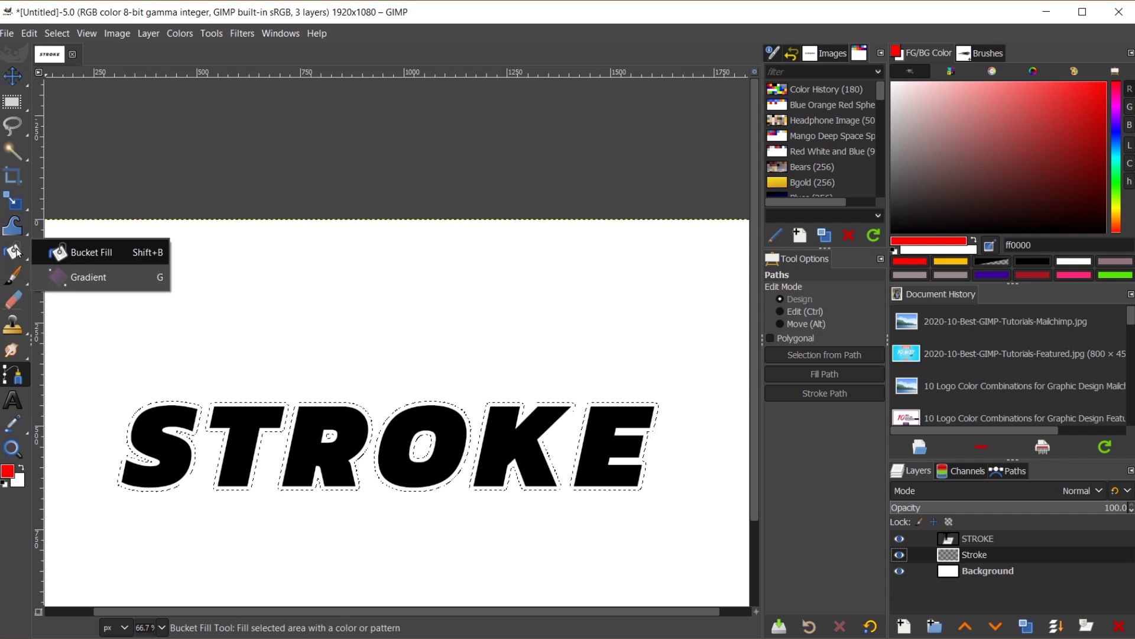
left_click(103, 273)
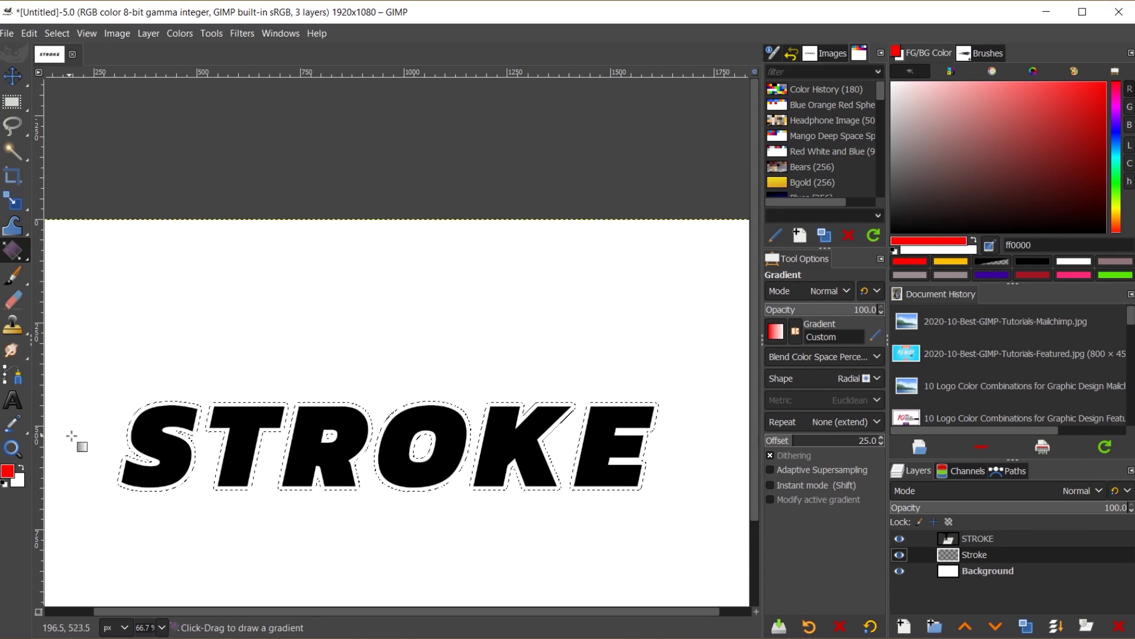
left_click_drag(126, 482, 654, 402)
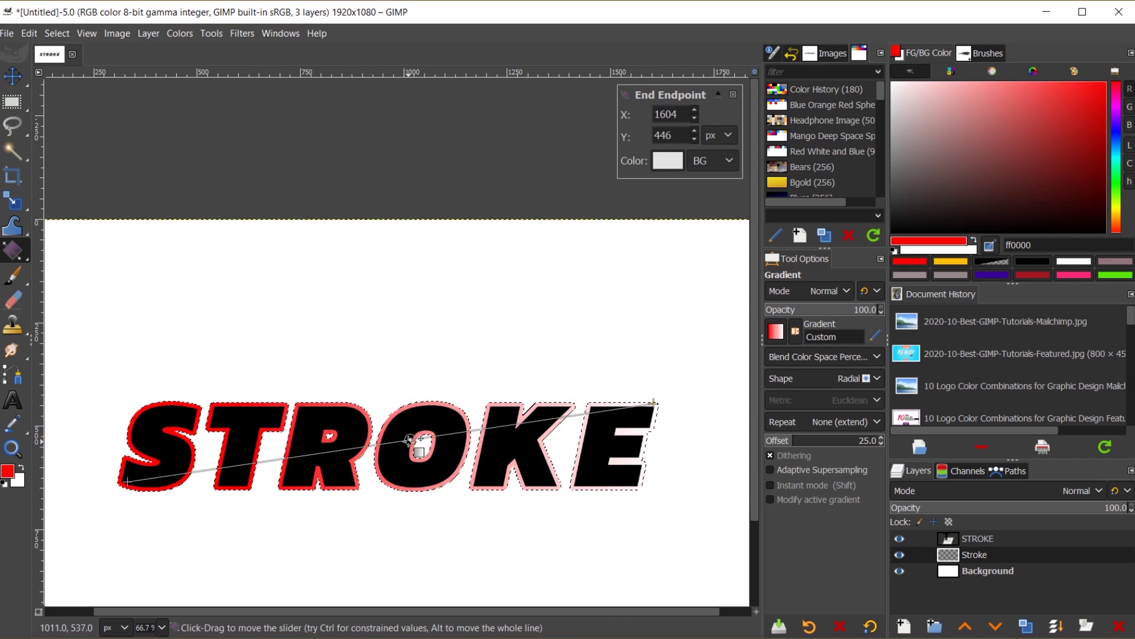
mouse_move(410, 440)
left_mouse_down()
mouse_move(362, 448)
mouse_move(424, 437)
mouse_move(331, 458)
mouse_move(401, 441)
left_mouse_up()
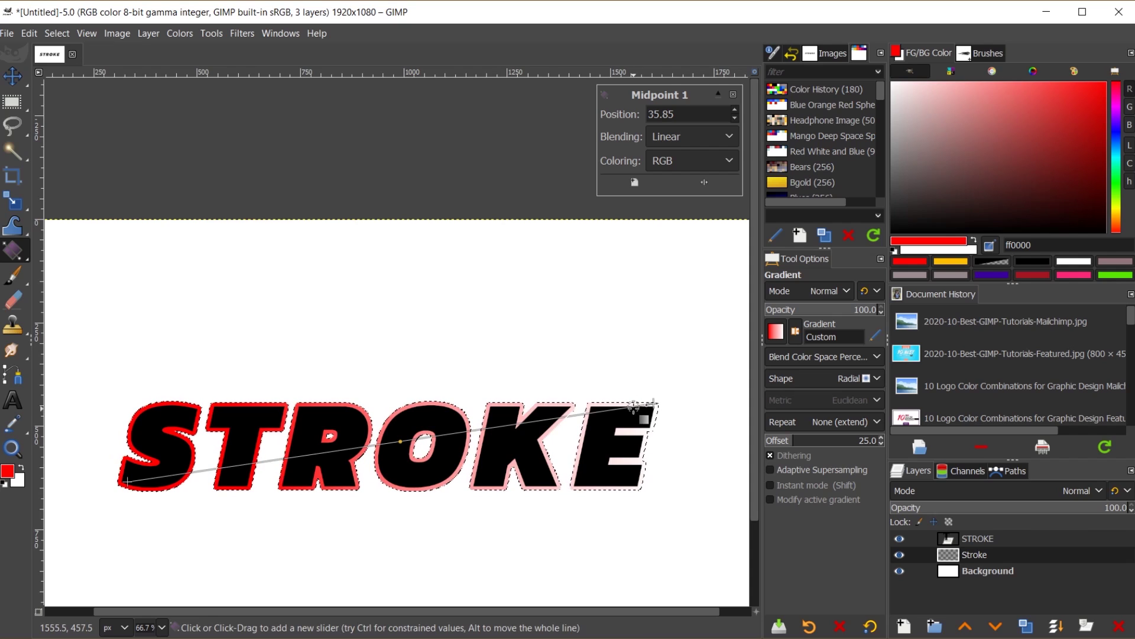
- Make the gradient linear with a yellow-orange ffbd00 end colour and commit it
left_click(818, 378)
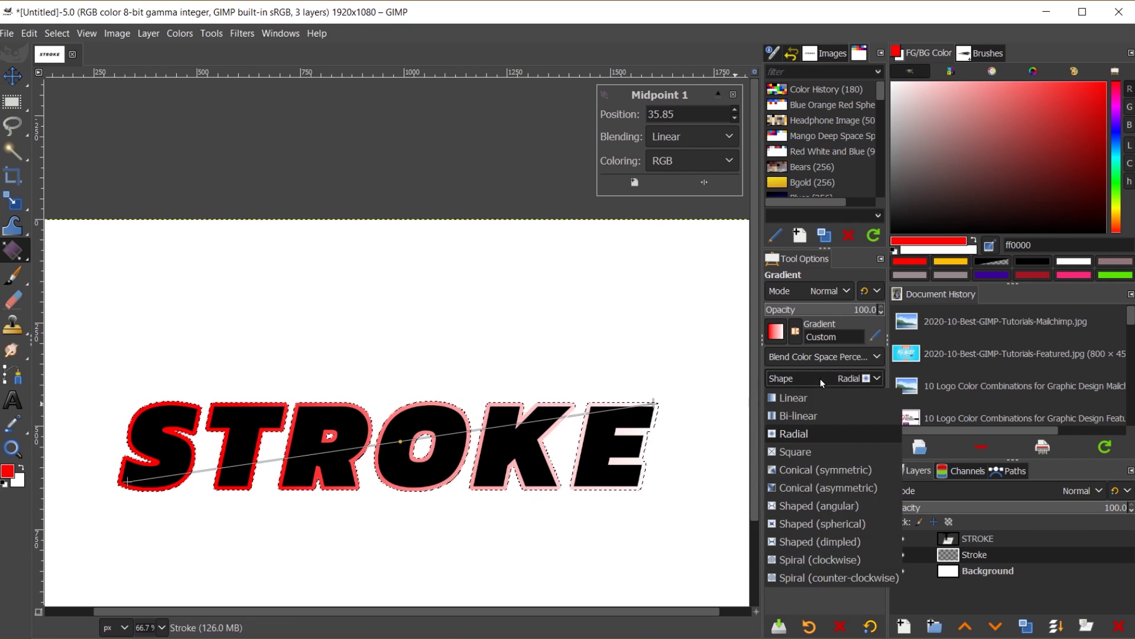
left_click(824, 401)
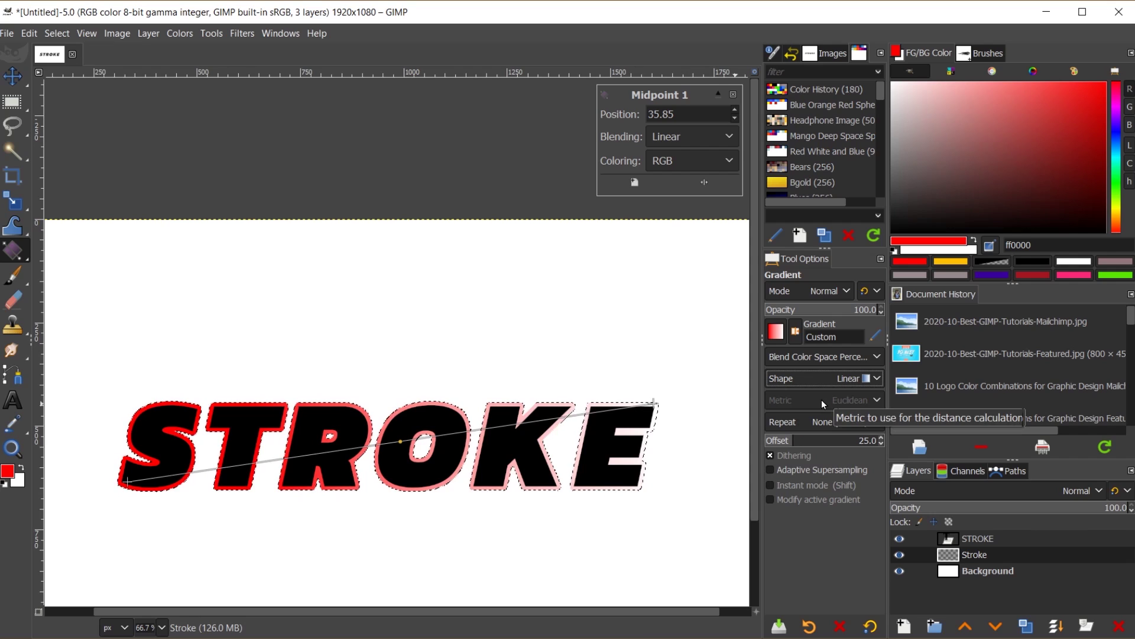
left_click(22, 482)
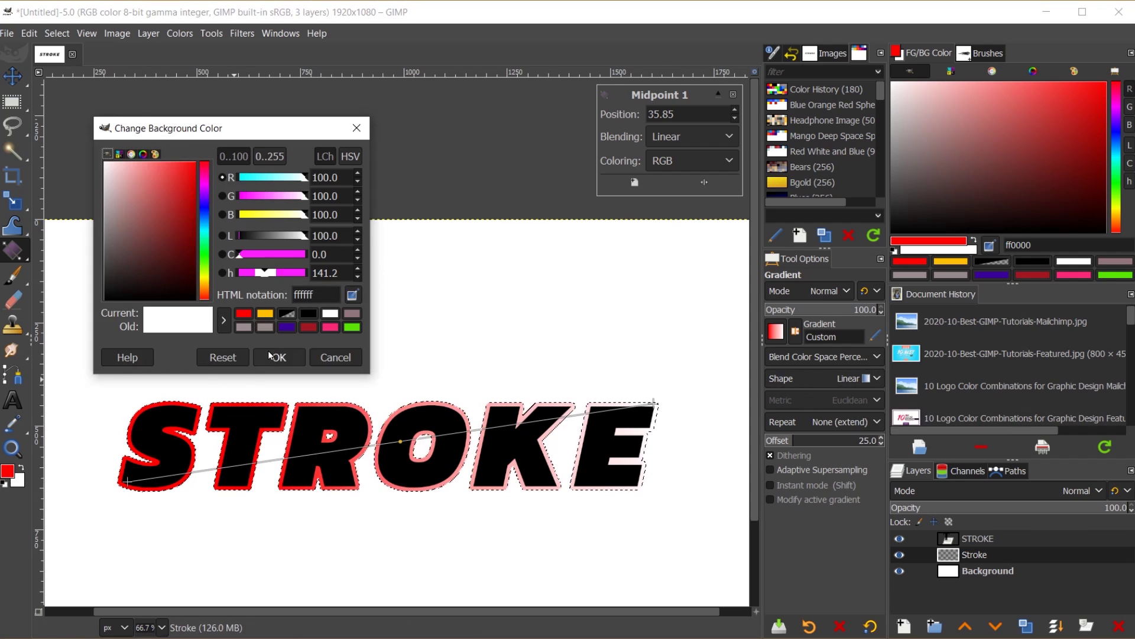
left_click(265, 313)
left_click(281, 357)
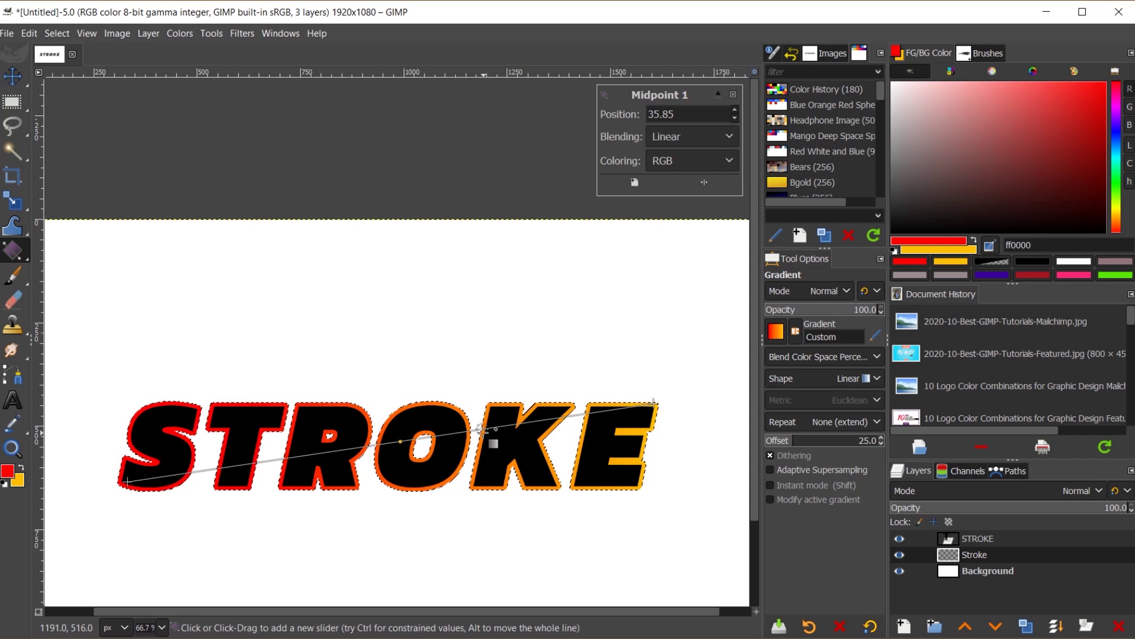
key("Return")
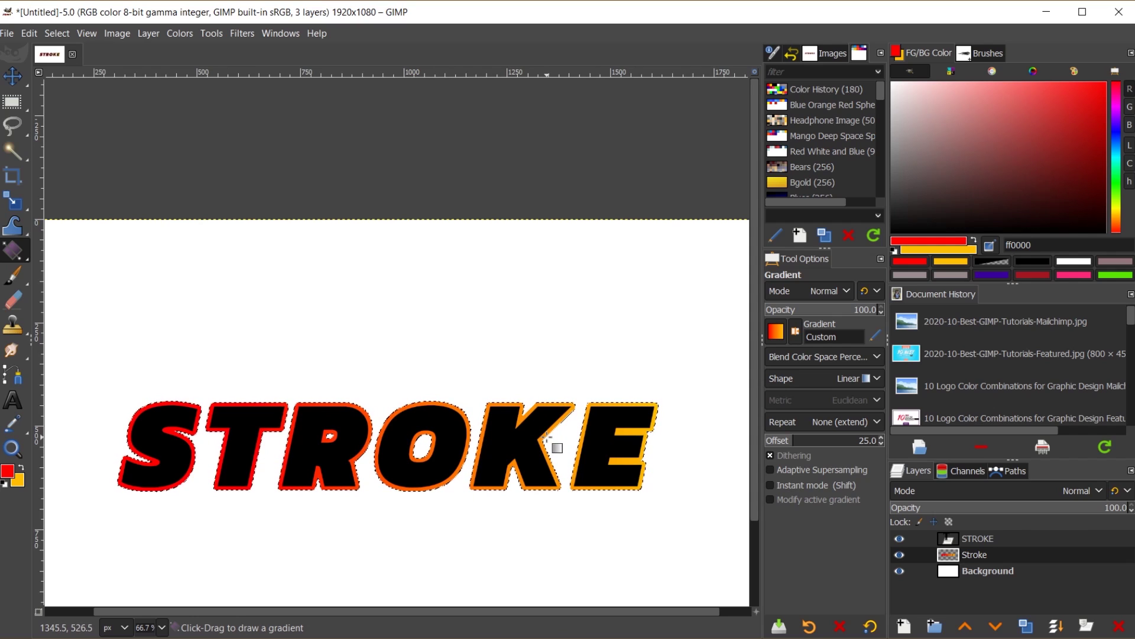
- Create a layer named Stroke2 and move it beneath the Stroke layer
left_click(903, 626)
left_click(868, 334)
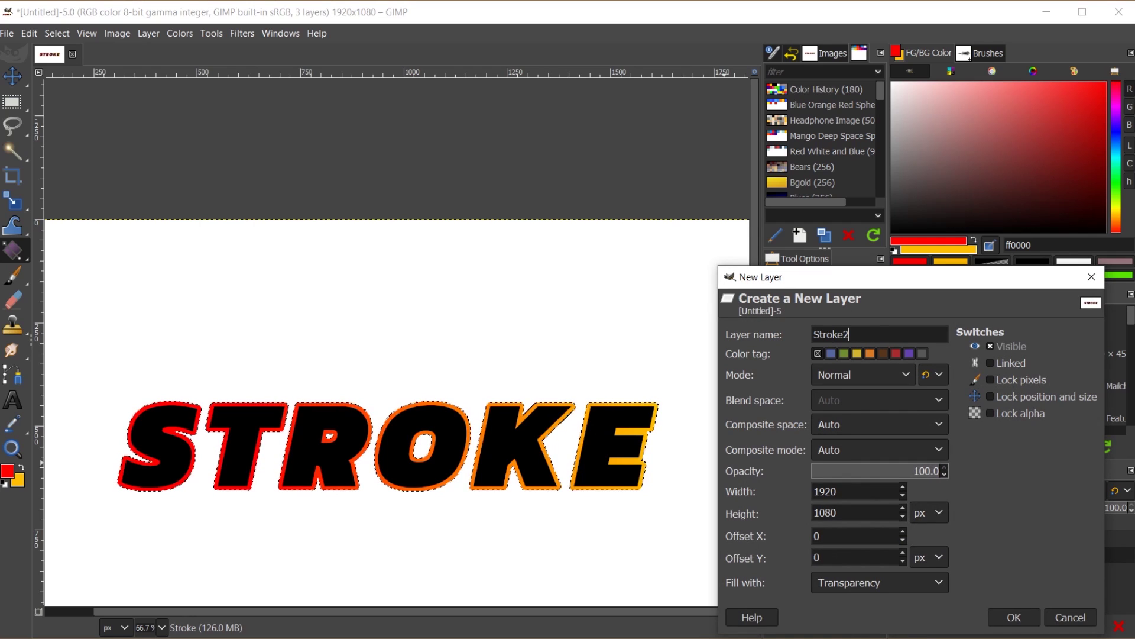
left_click(1024, 617)
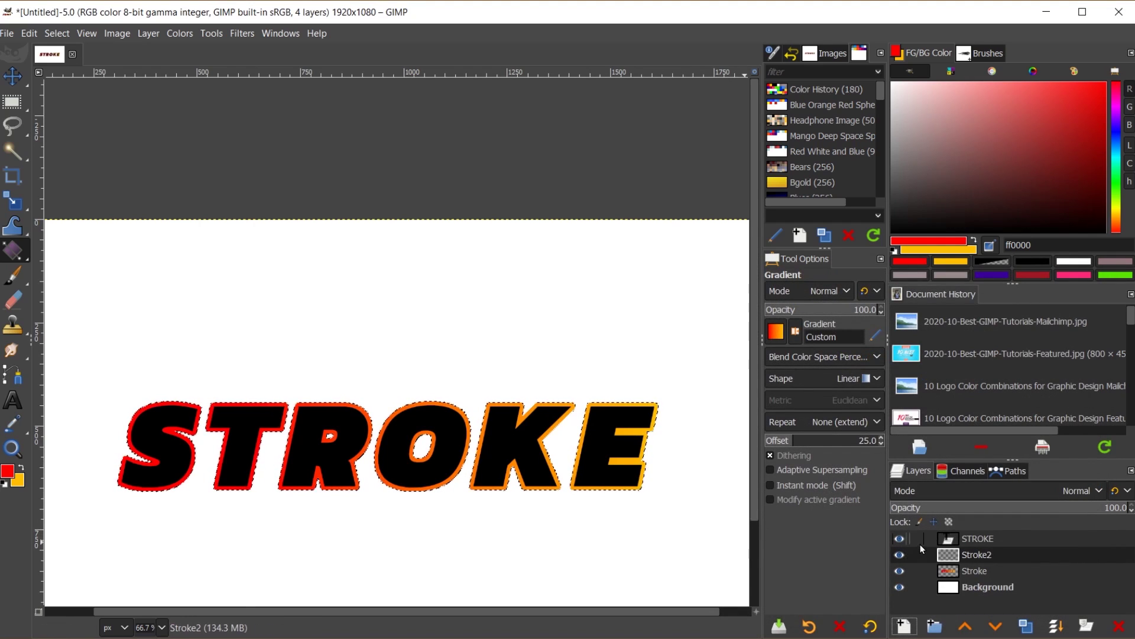
left_click_drag(955, 555, 949, 586)
- Grow the selection around the text by 10 px
left_click(62, 34)
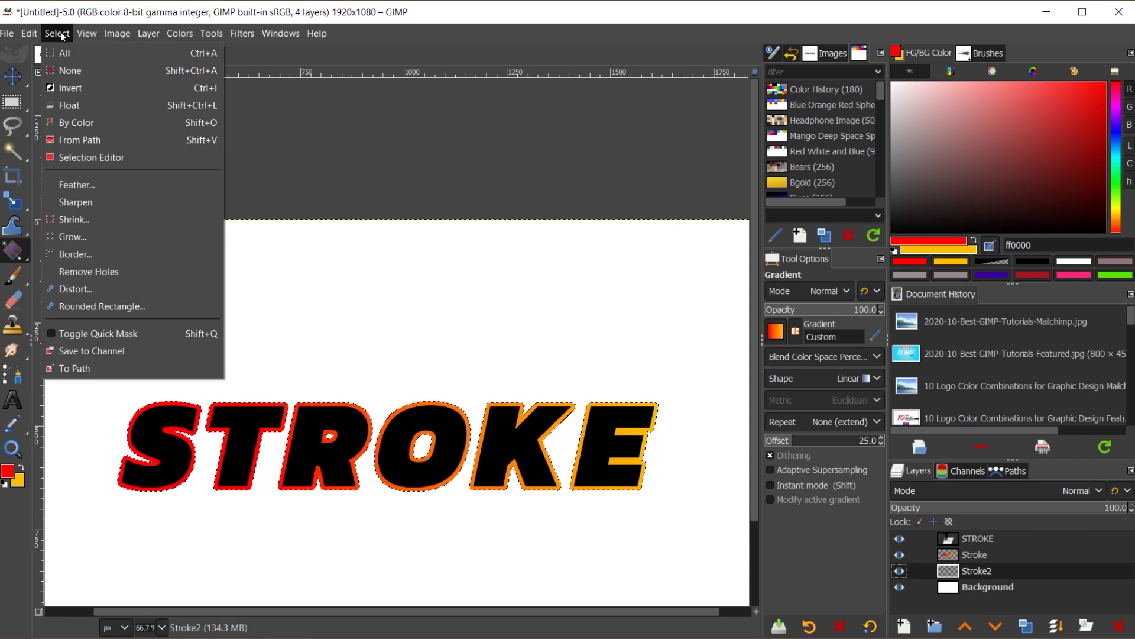
left_click(65, 237)
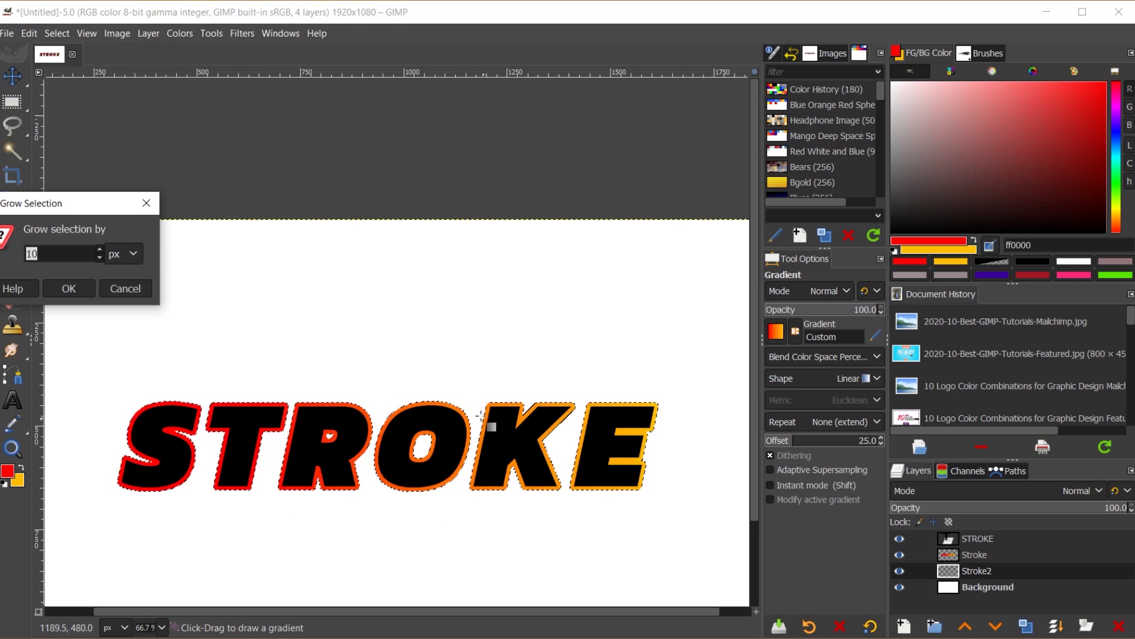
left_click_drag(86, 208, 586, 135)
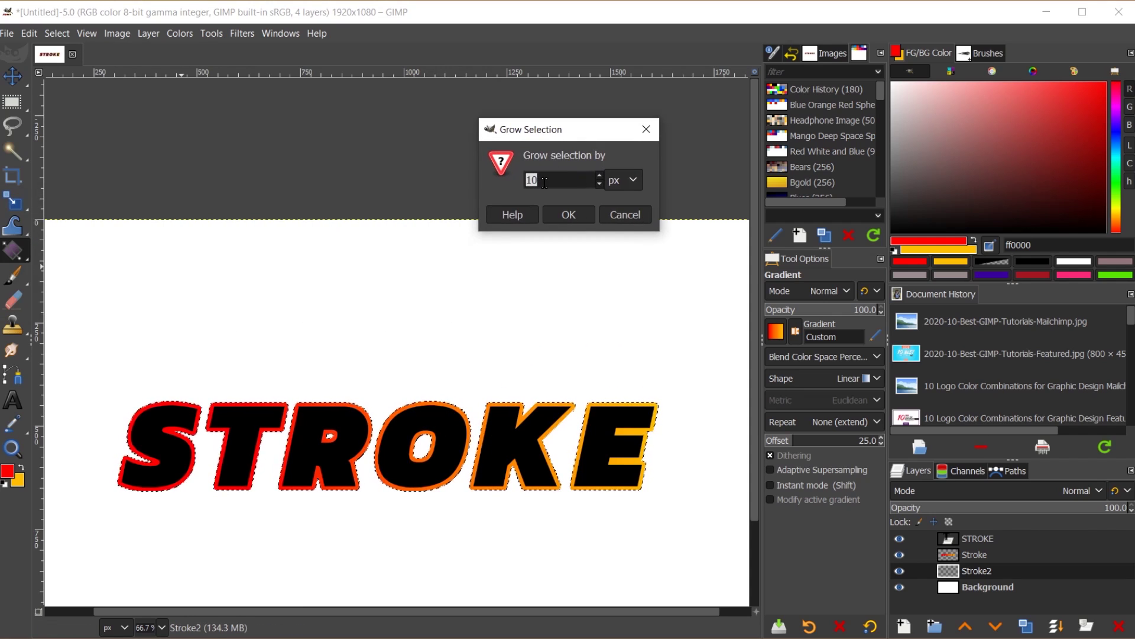
left_click(569, 215)
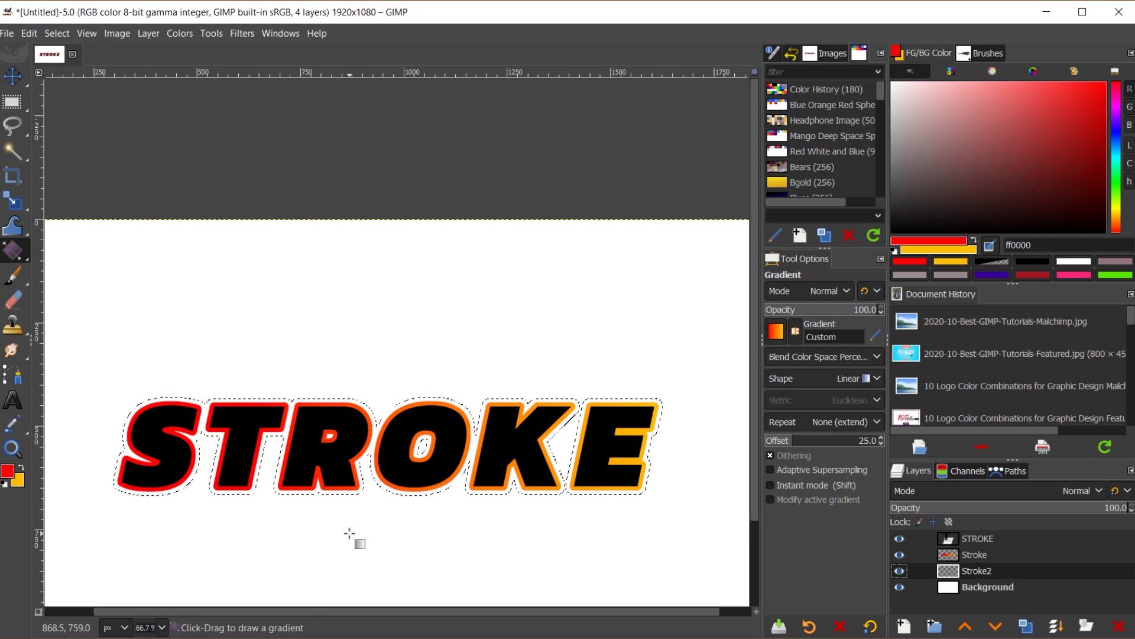
- Set the foreground colour to purple 390099 and the background colour to pink
left_click(5, 471)
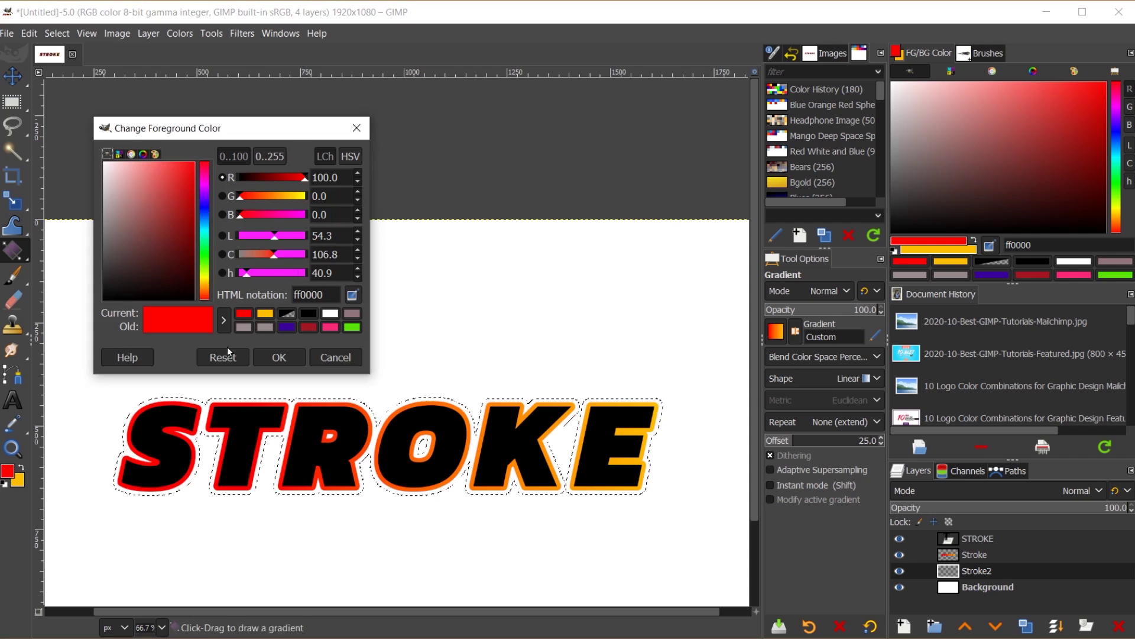
left_click(287, 327)
left_click(290, 358)
left_click(17, 479)
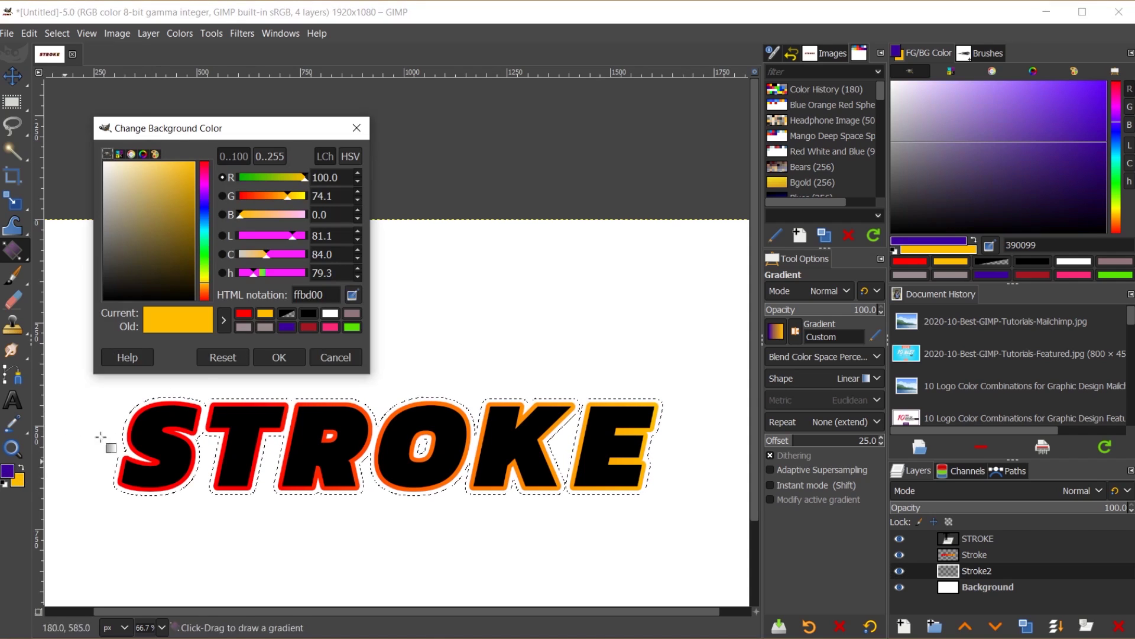
left_click(329, 329)
left_click(279, 357)
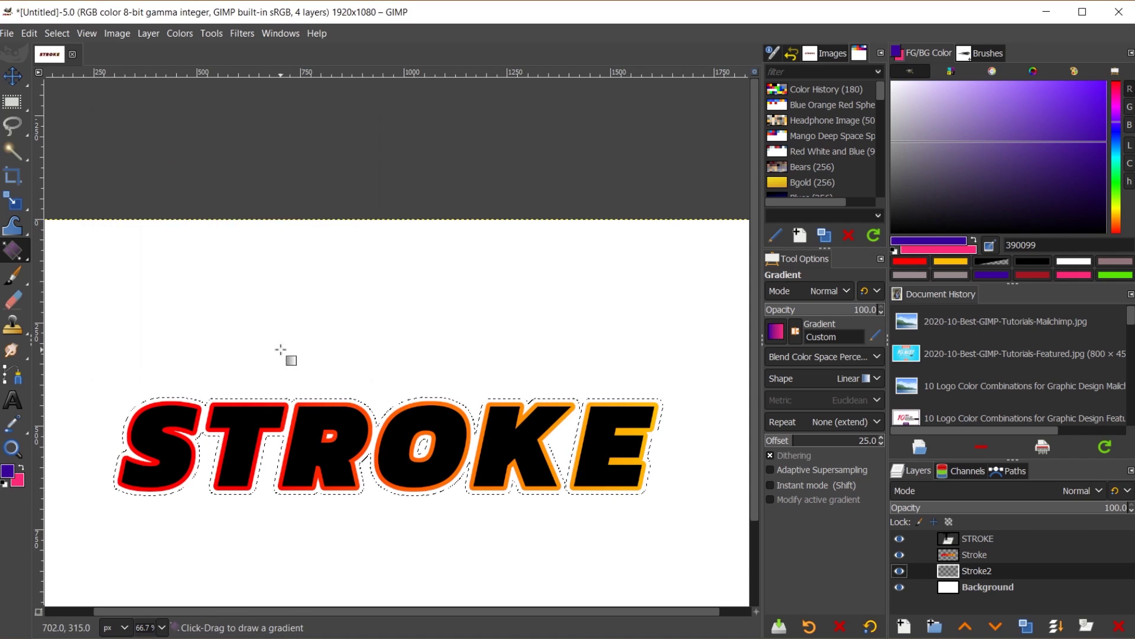
- Lay a reversed gradient across the outer outline with purple at the S, and commit it
left_click_drag(655, 406, 126, 475)
left_click(795, 331)
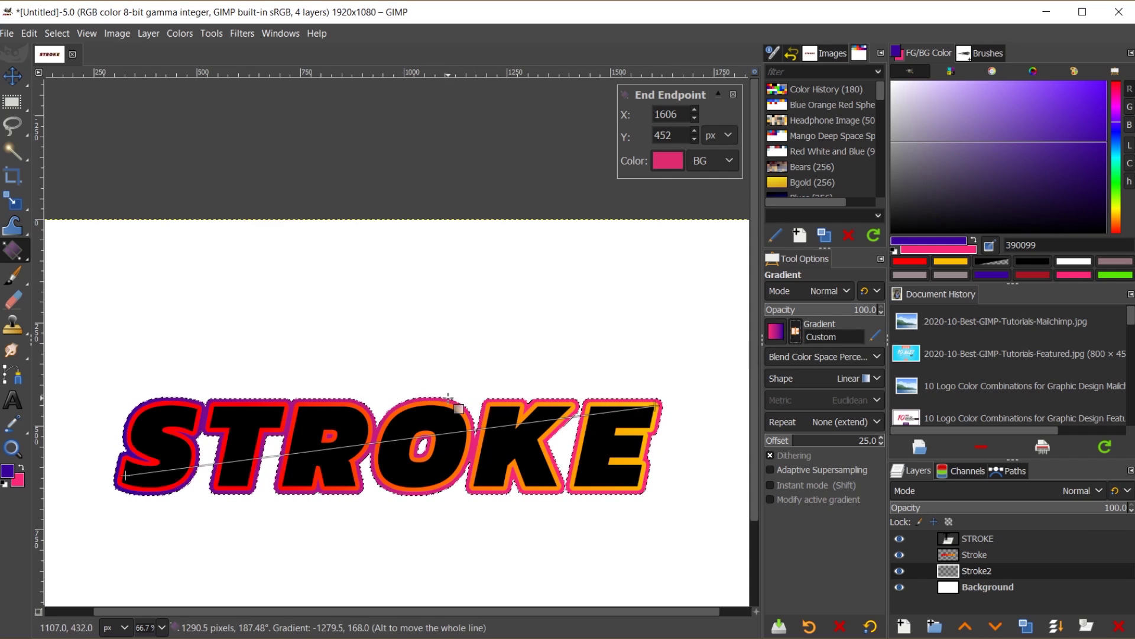
left_click(532, 424)
key("Return")
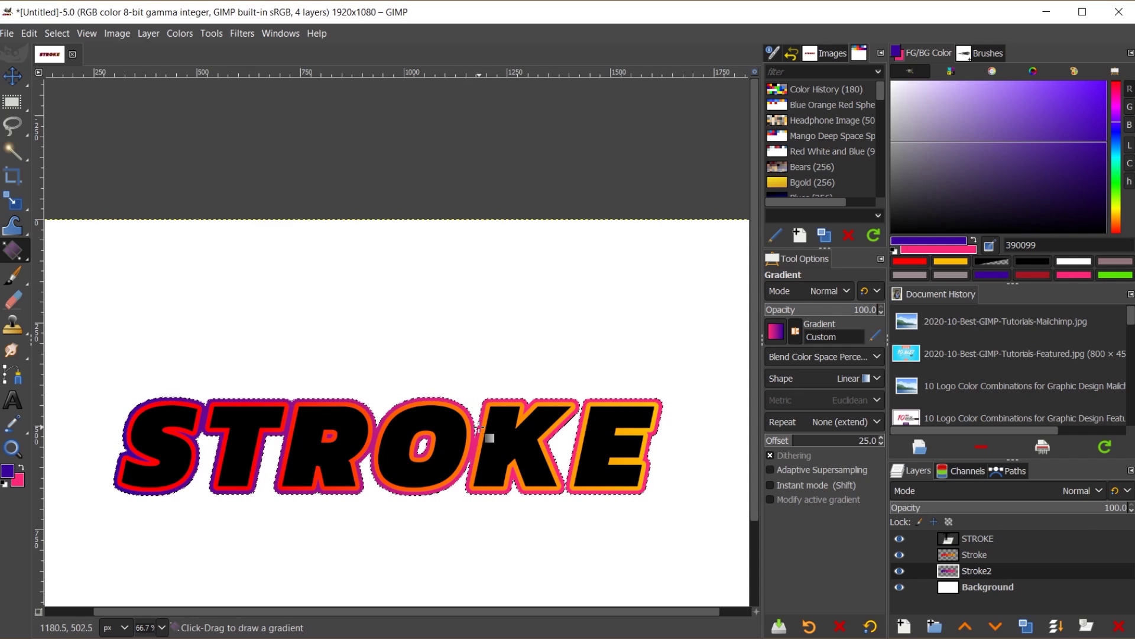
scroll(239, 391, "up", 7)
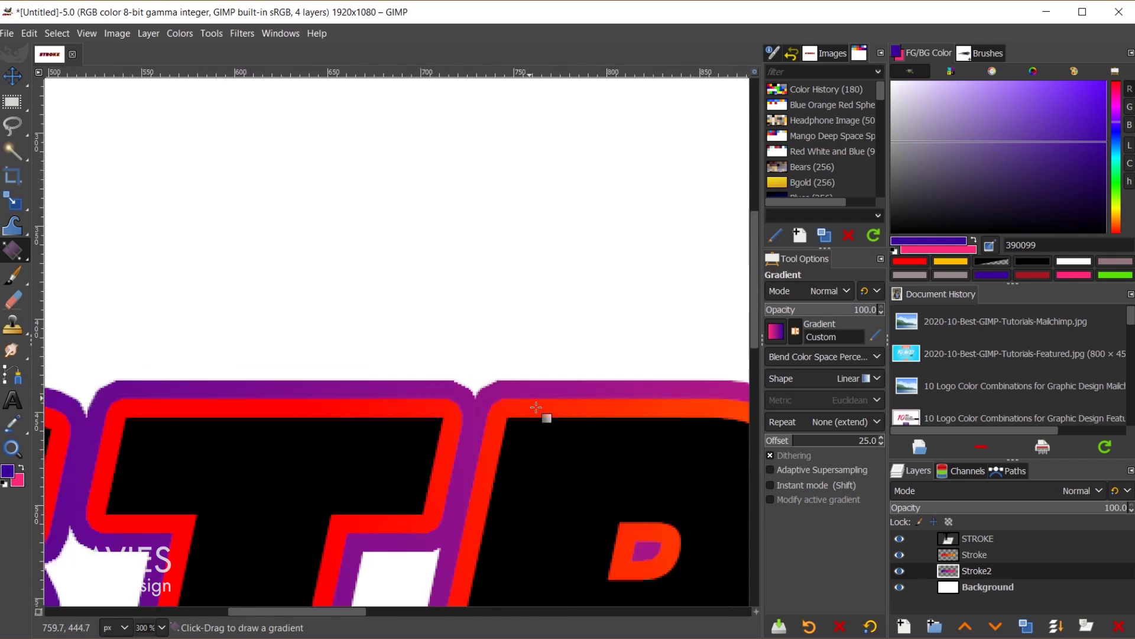
scroll(539, 410, "down", 1)
scroll(592, 461, "down", 5)
scroll(545, 385, "up", 2)
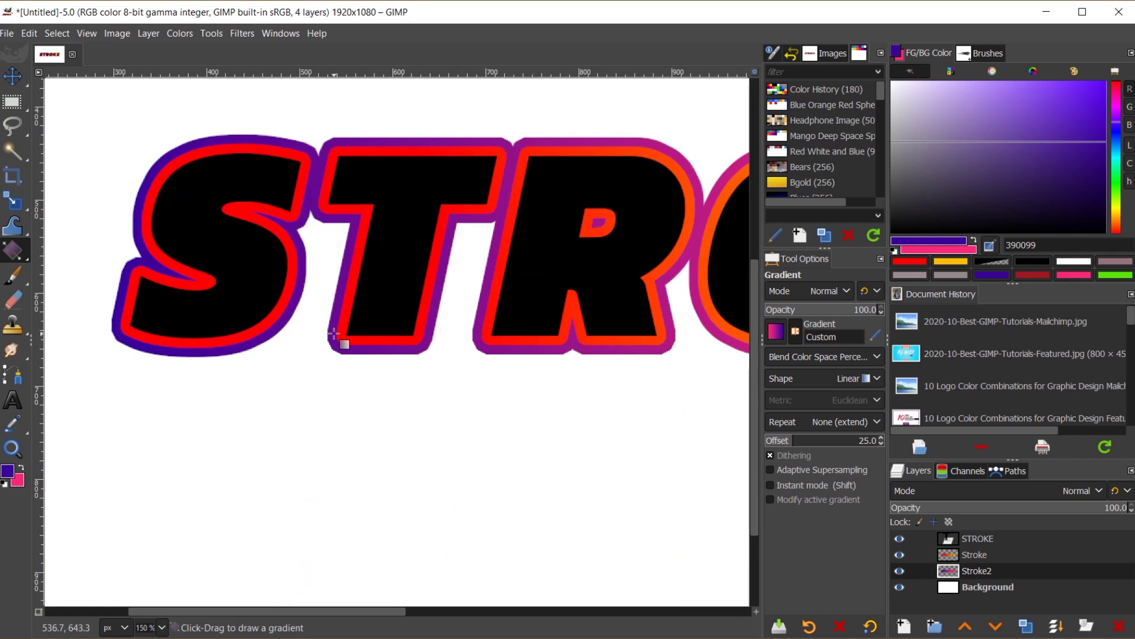
scroll(347, 393, "up", 4)
scroll(569, 413, "down", 4)
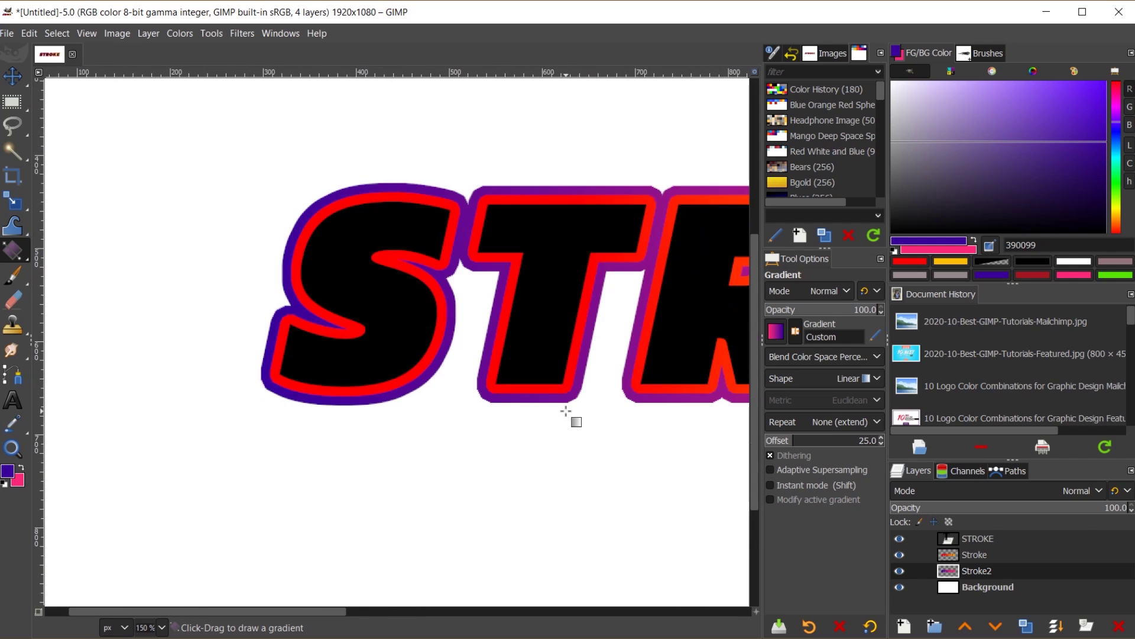
scroll(353, 612, "right", 6)
scroll(477, 408, "down", 2)
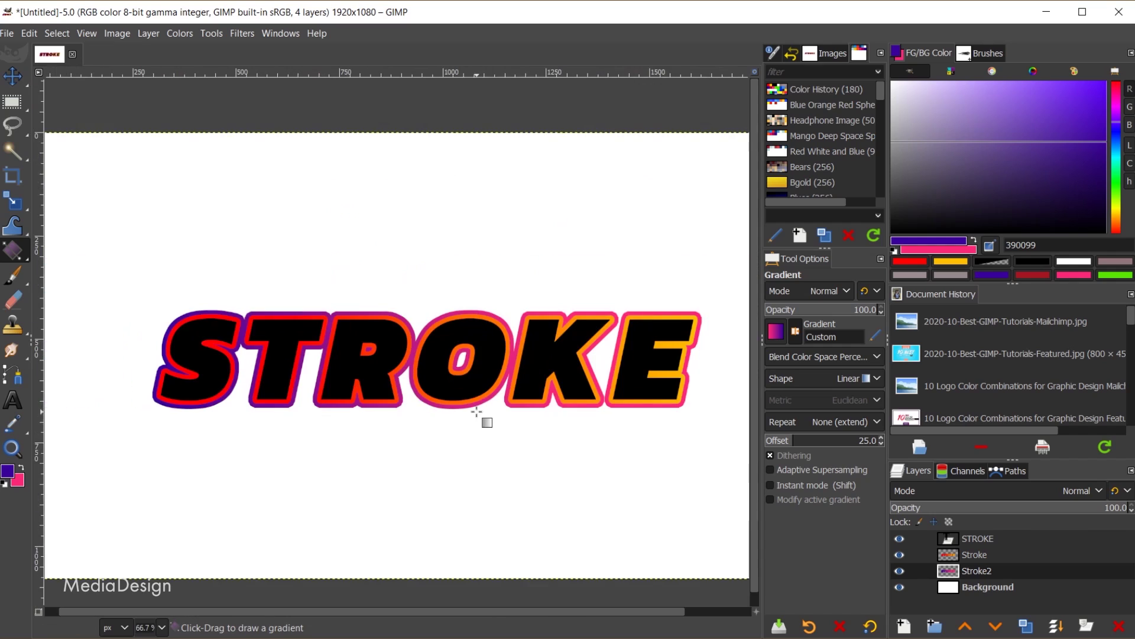